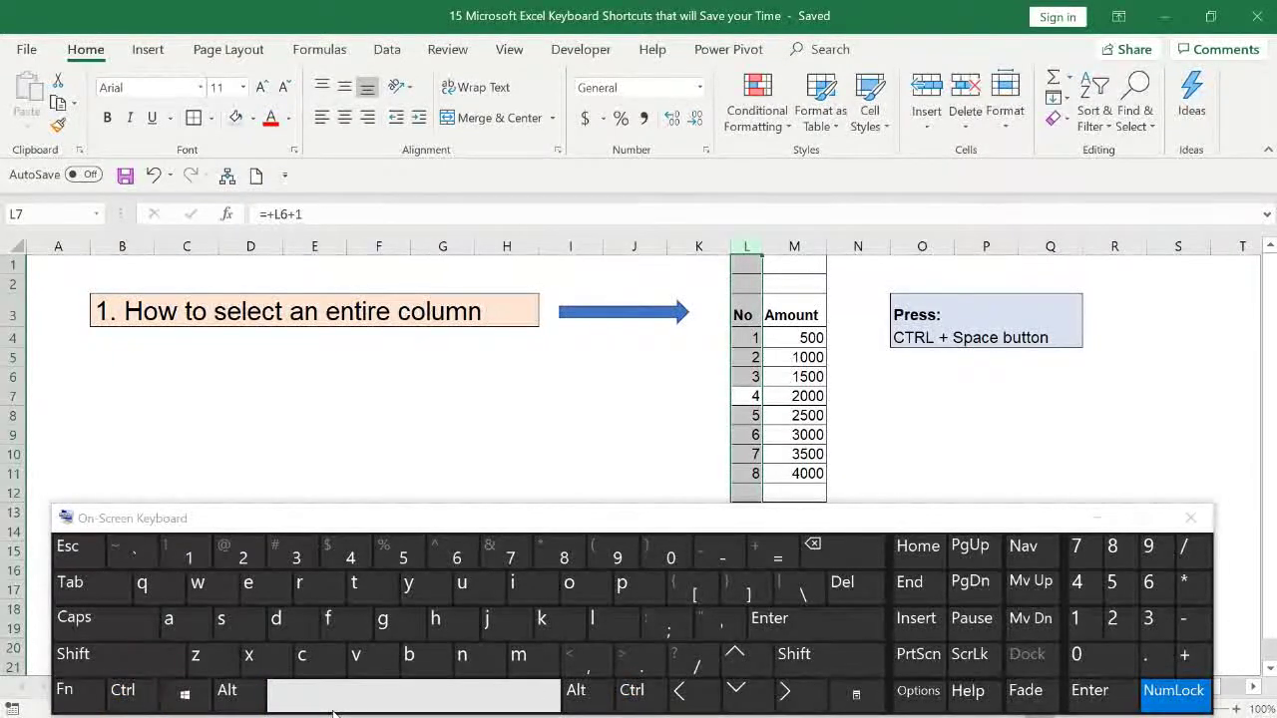
Select the entire Amount column, starting from cell M11 in the last row of the table
{"action": "left_click", "coordinate": [841, 396]}
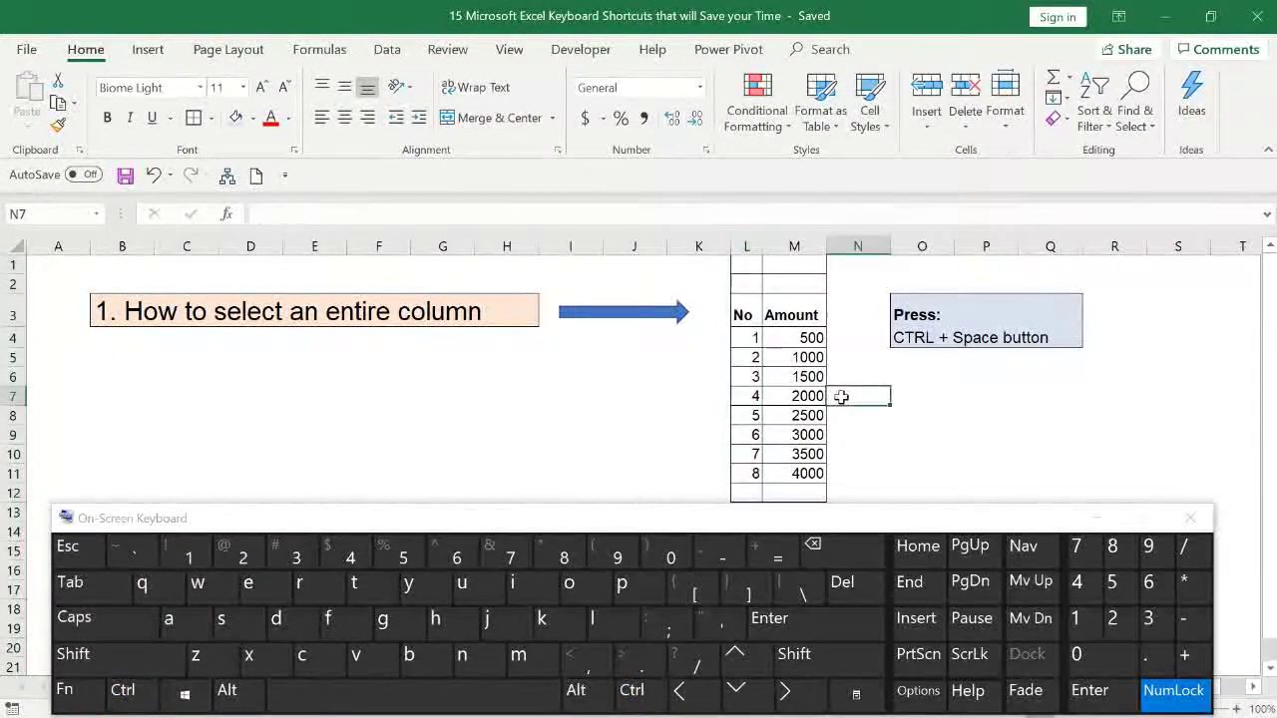
{"action": "left_click", "coordinate": [792, 475]}
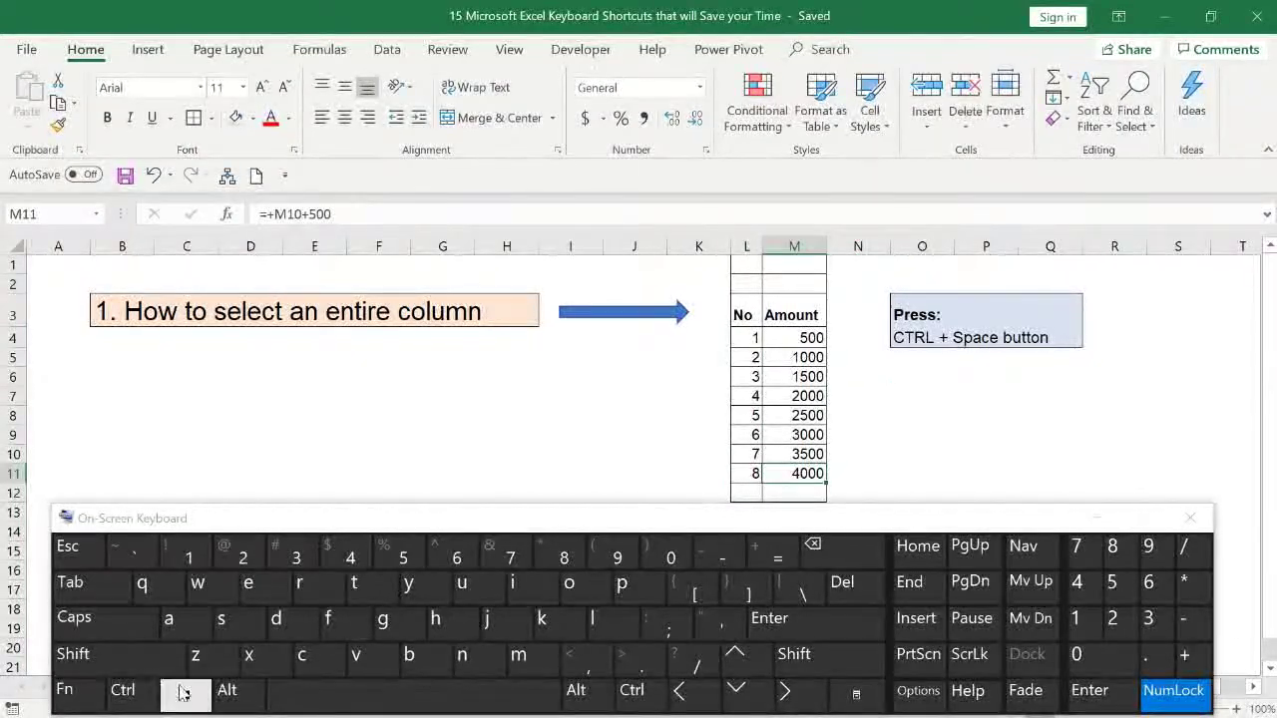
{"action": "left_click", "coordinate": [143, 703]}
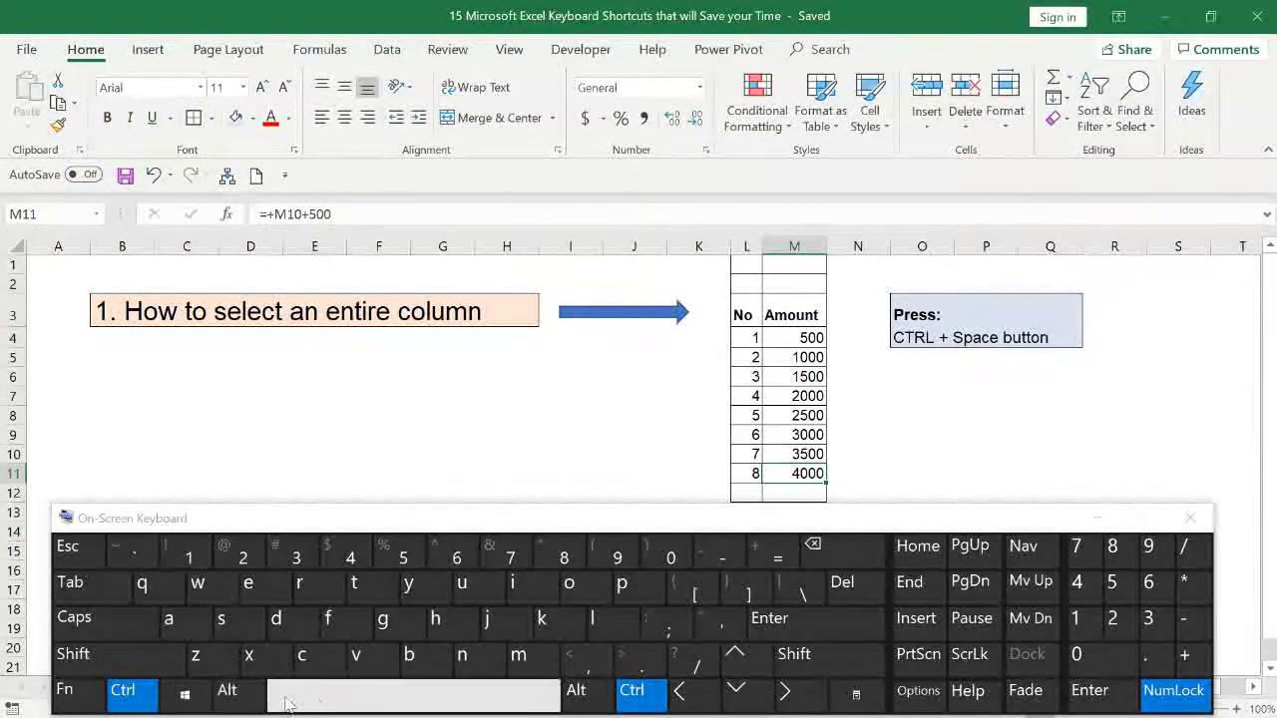
{"action": "left_click", "coordinate": [317, 704]}
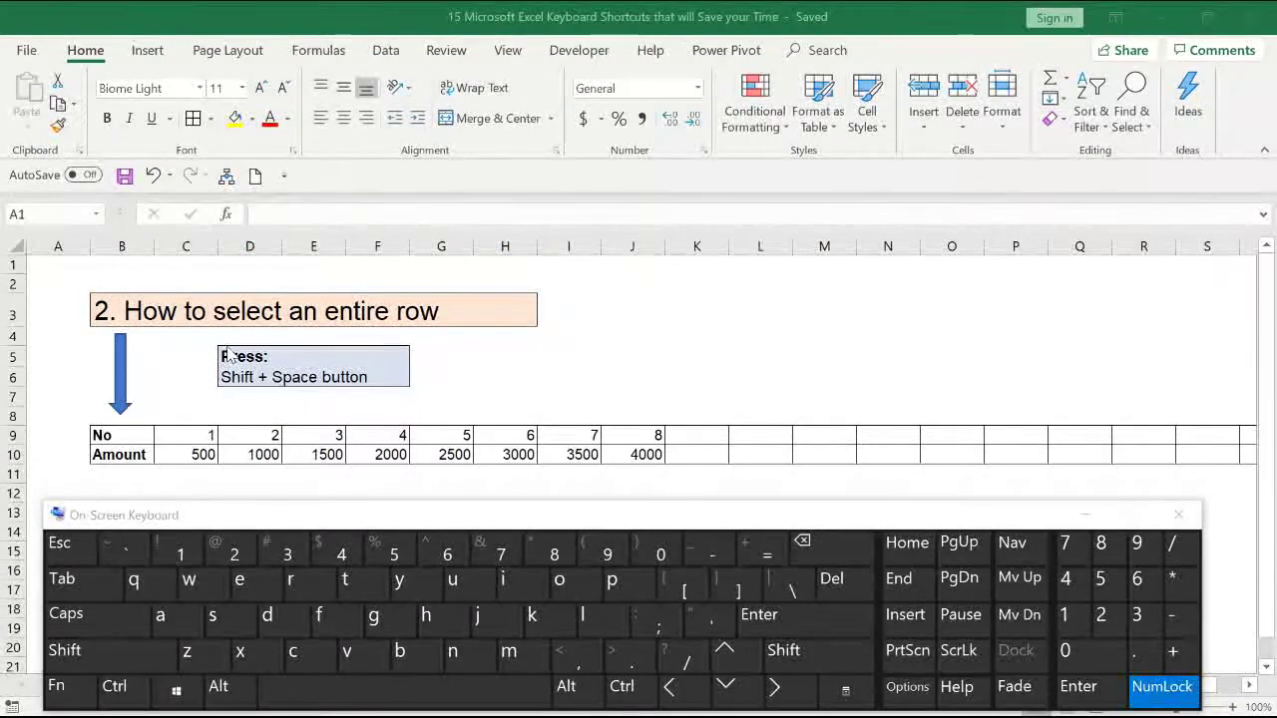
Select the entire No row of the horizontal table, starting from cell F9
{"action": "left_click_drag", "start_coordinate": [249, 361], "coordinate": [387, 380]}
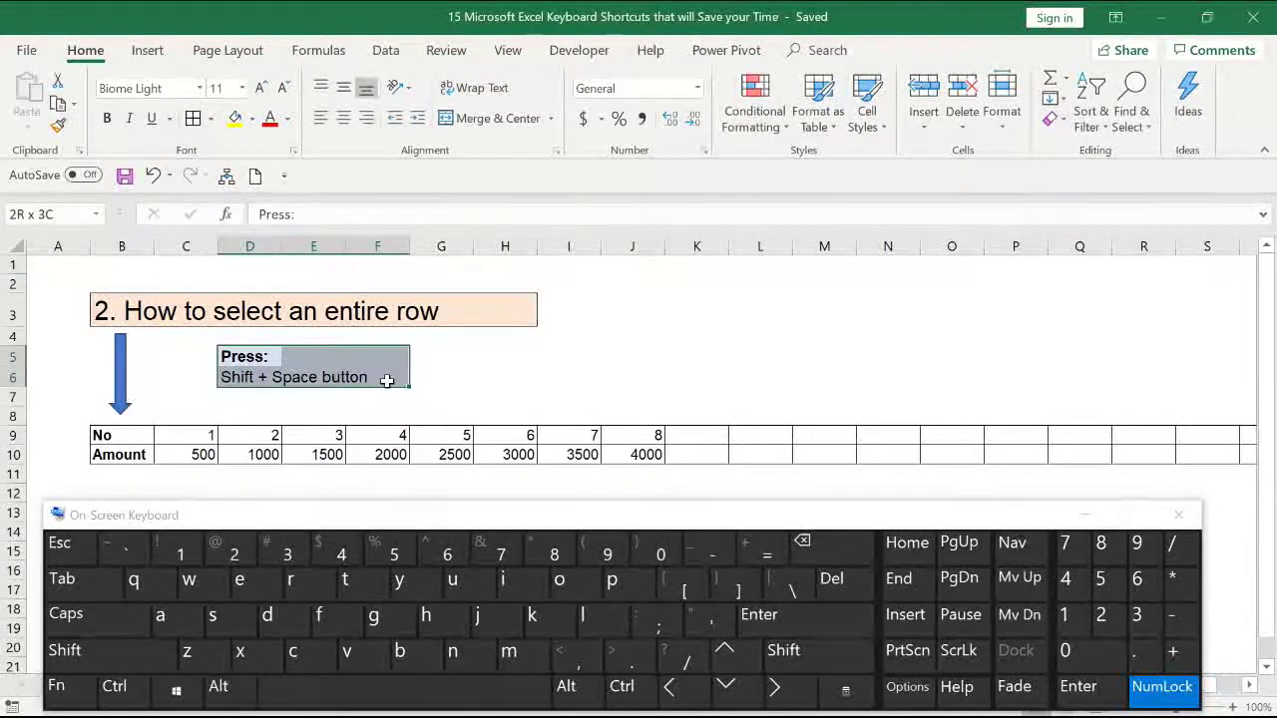
{"action": "left_click", "coordinate": [449, 361]}
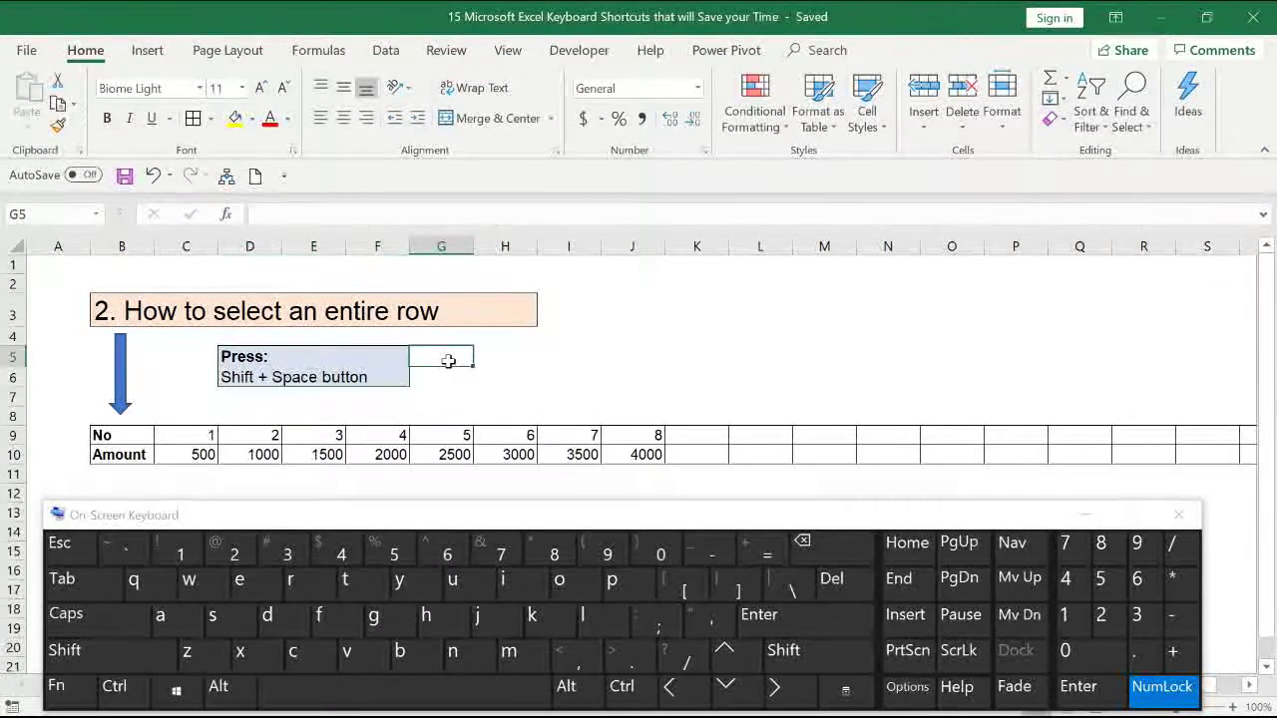
{"action": "left_click", "coordinate": [383, 436]}
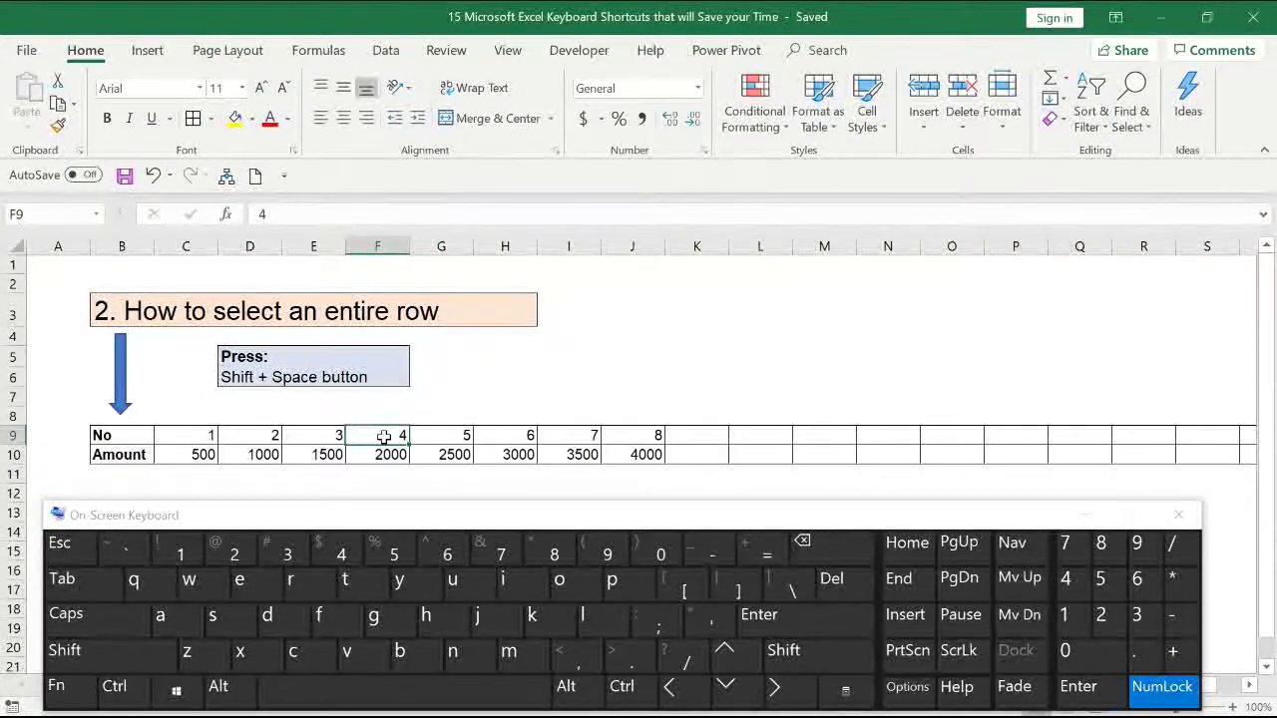
{"action": "left_click", "coordinate": [143, 659]}
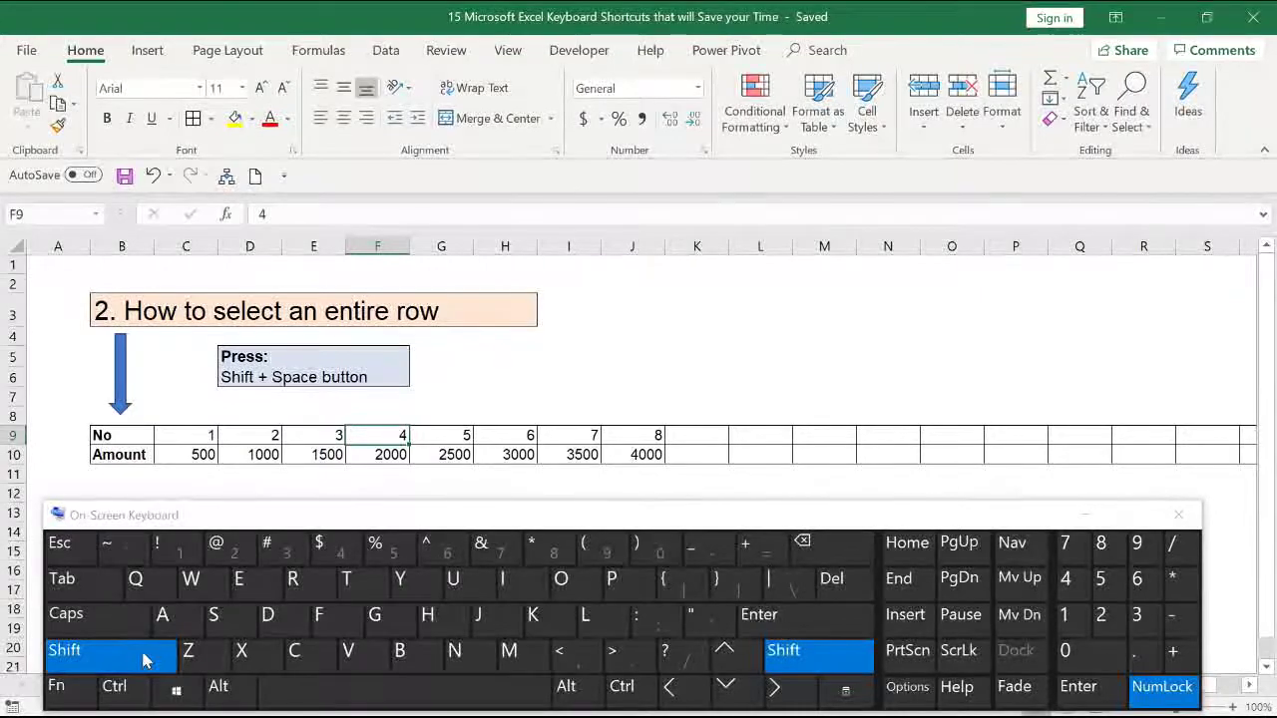
{"action": "left_click", "coordinate": [283, 693]}
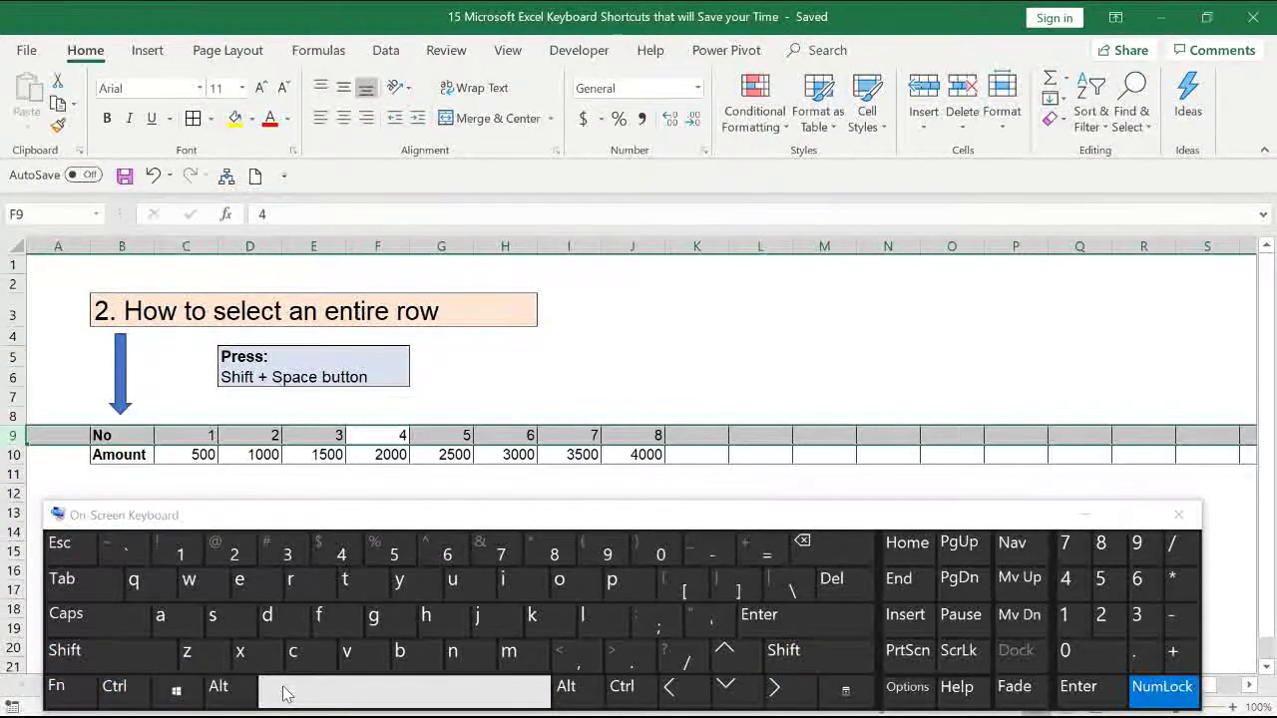
Select the entire Amount row of the horizontal table from cell H10, and clear the selection
{"action": "left_click", "coordinate": [75, 478]}
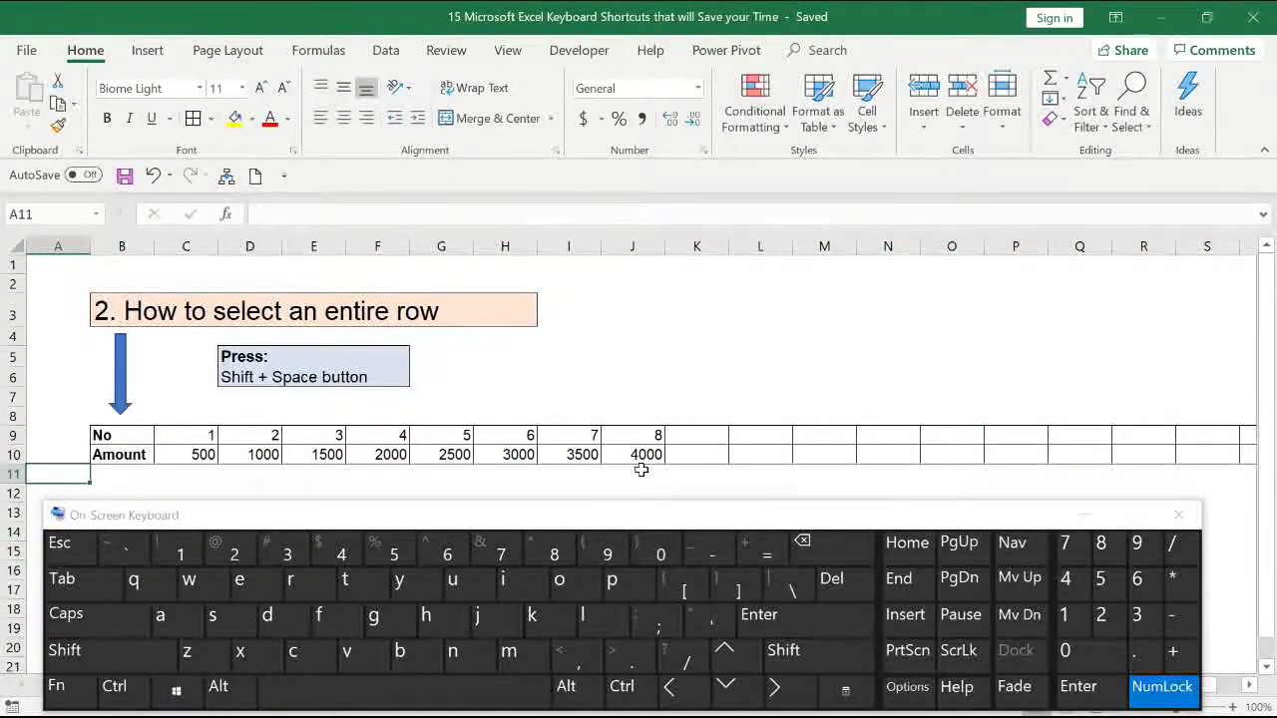
{"action": "left_click", "coordinate": [517, 455]}
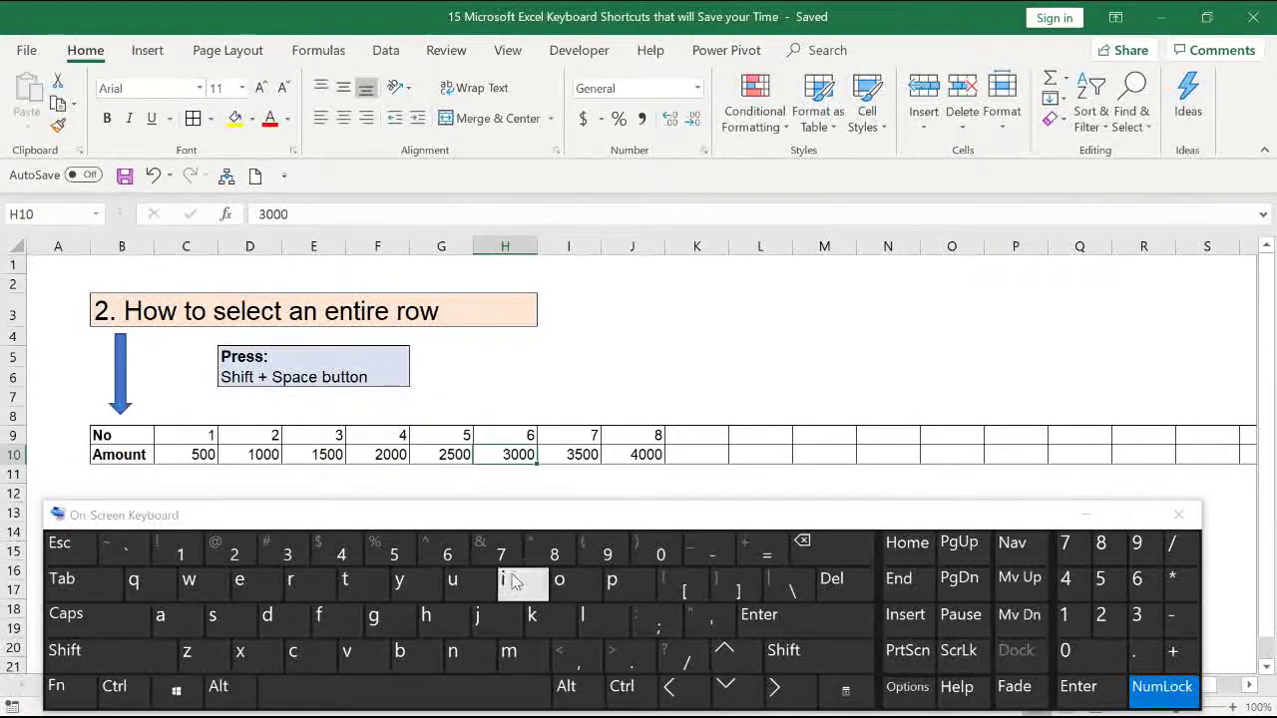
{"action": "left_click", "coordinate": [136, 667]}
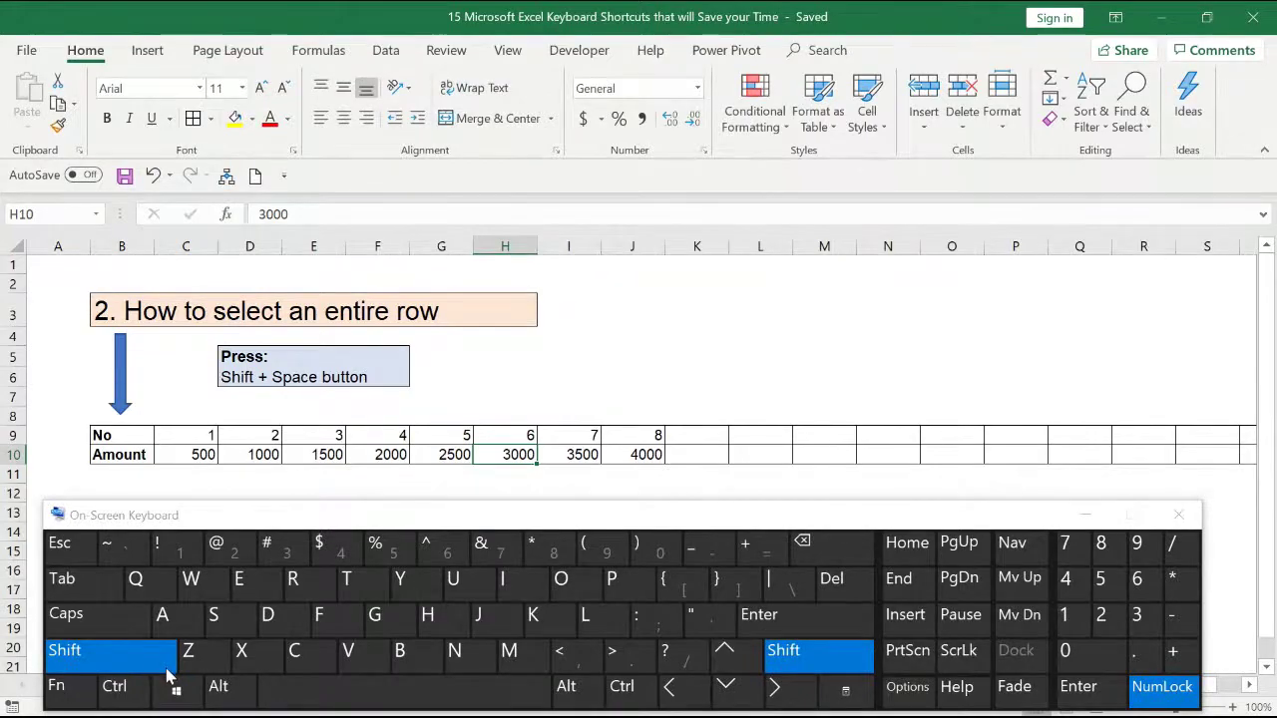
{"action": "left_click", "coordinate": [310, 701]}
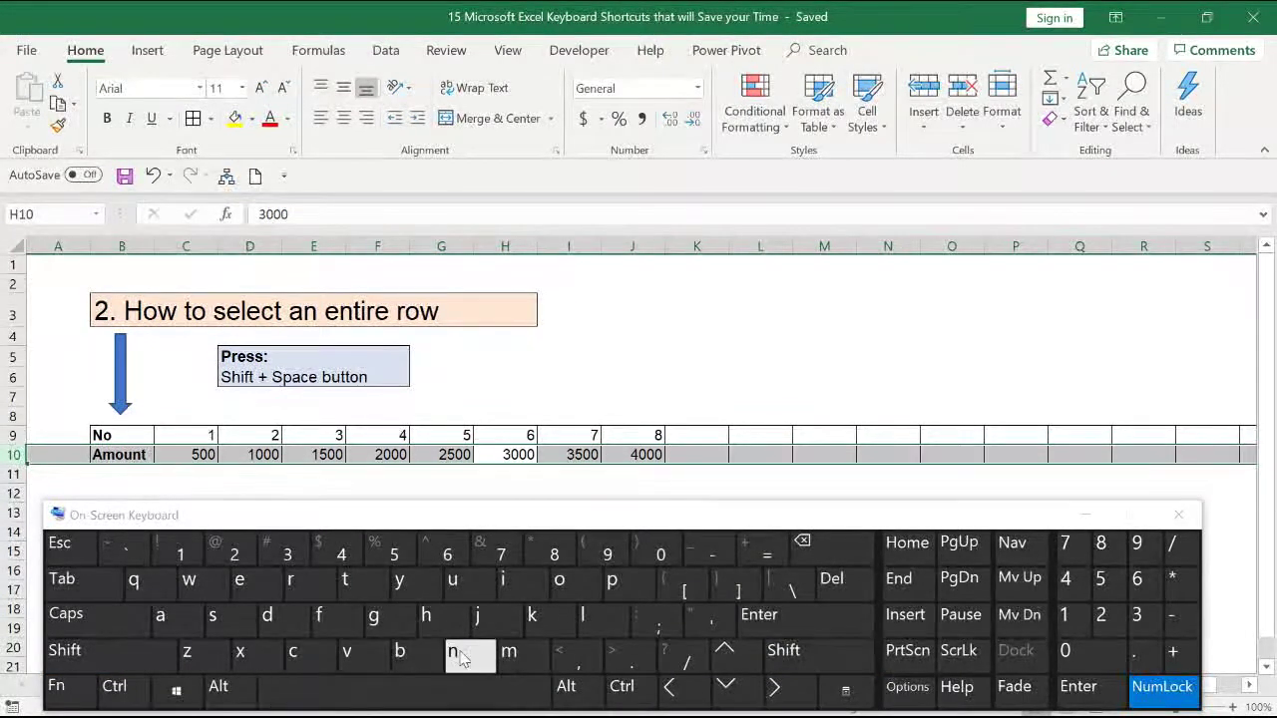
{"action": "left_click", "coordinate": [642, 389]}
{"action": "key", "text": "alt"}
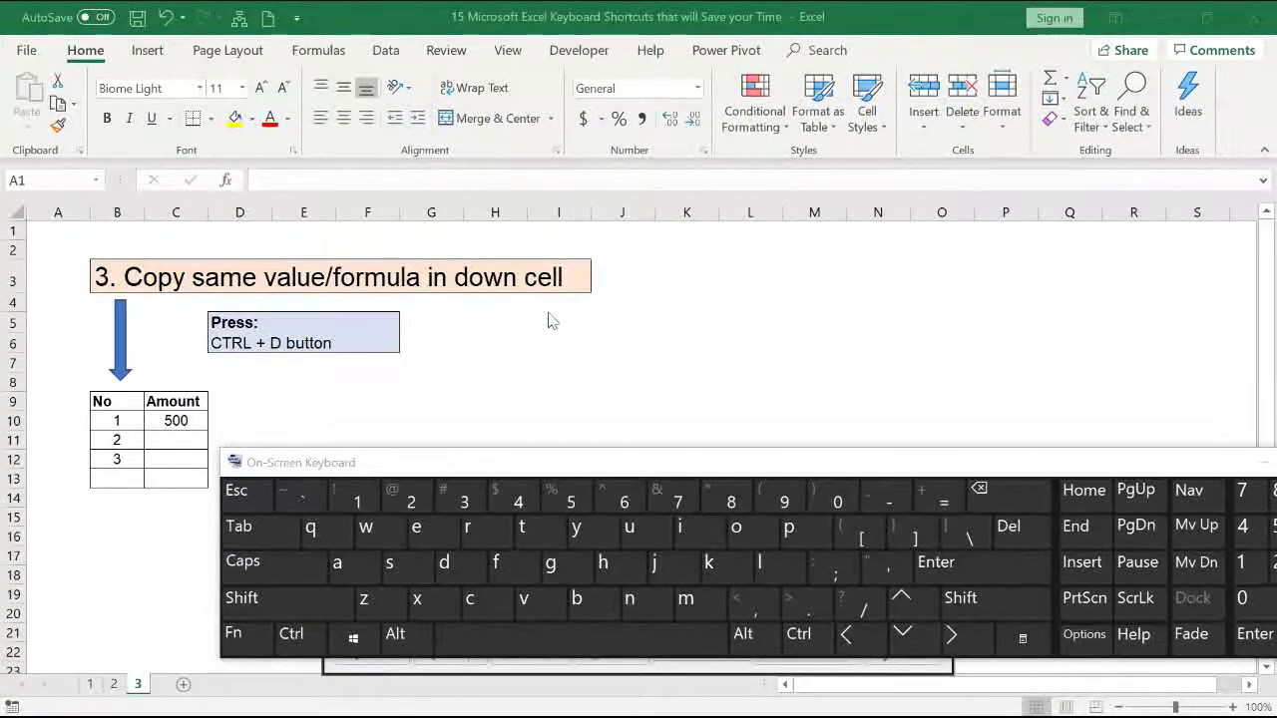
Fill cell C11 in the Amount column with the value 500 from the cell above it
{"action": "left_click", "coordinate": [189, 437]}
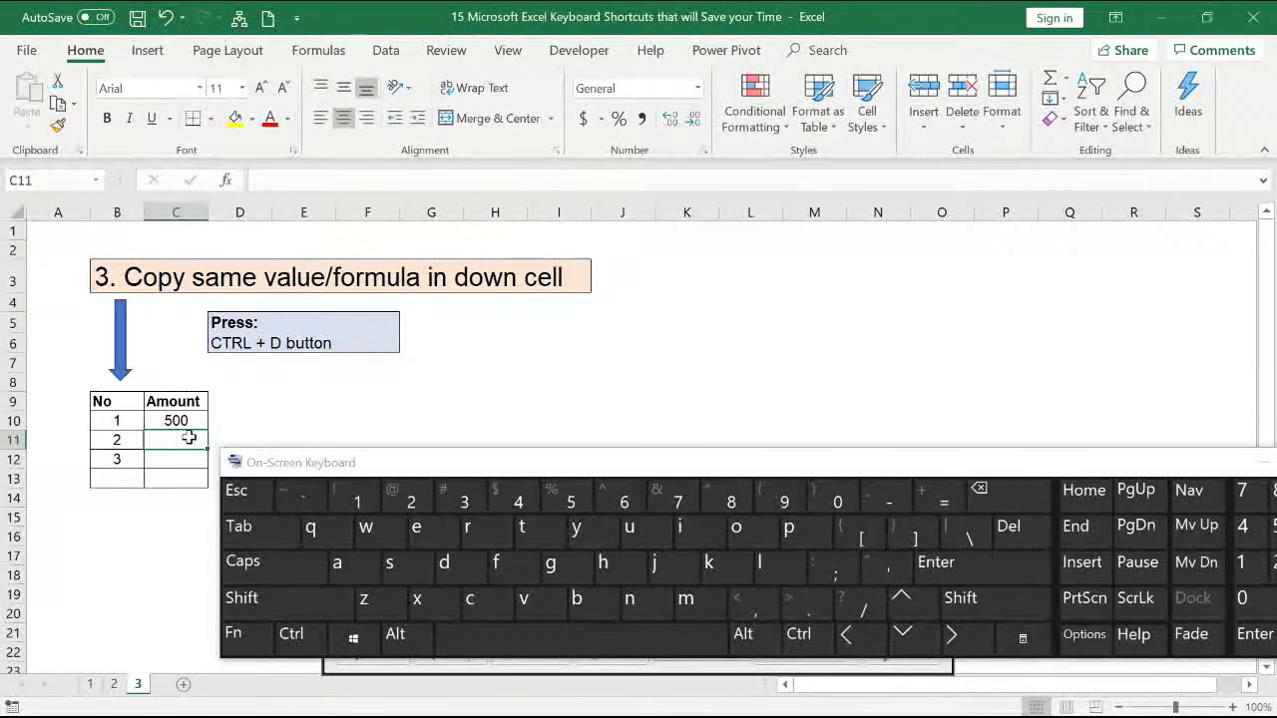
{"action": "left_click", "coordinate": [299, 638]}
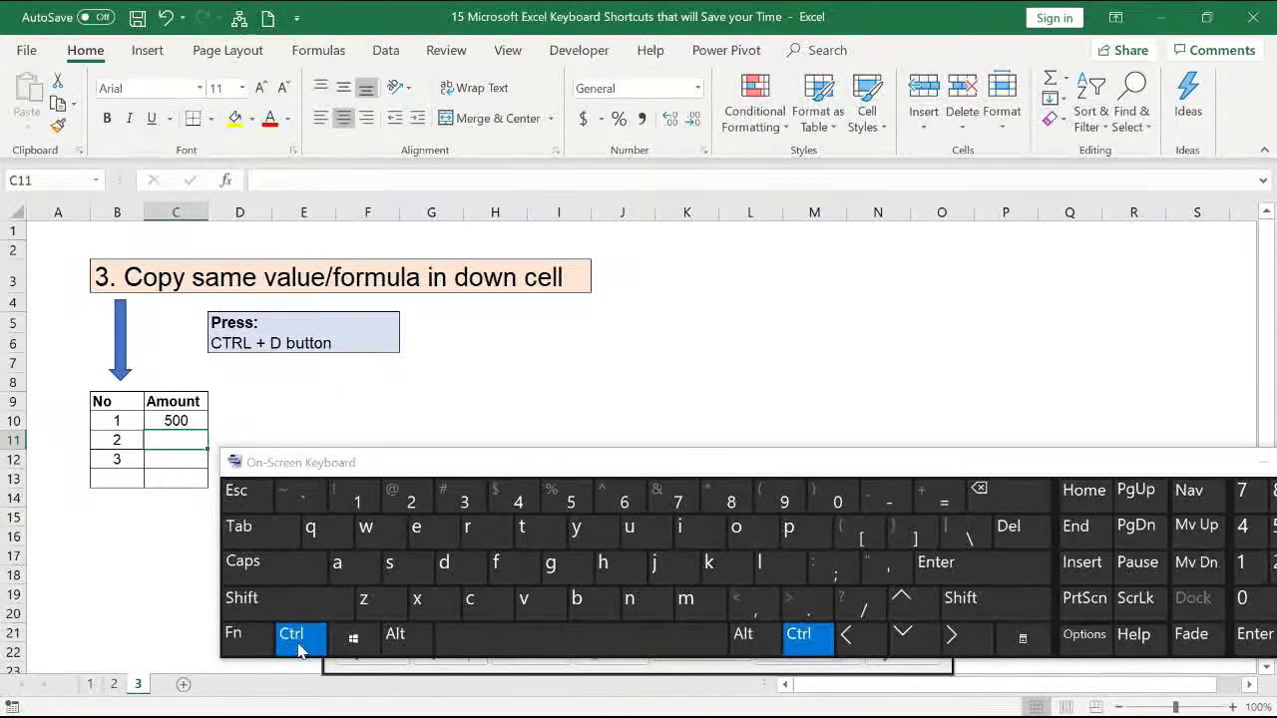
{"action": "left_click", "coordinate": [446, 565]}
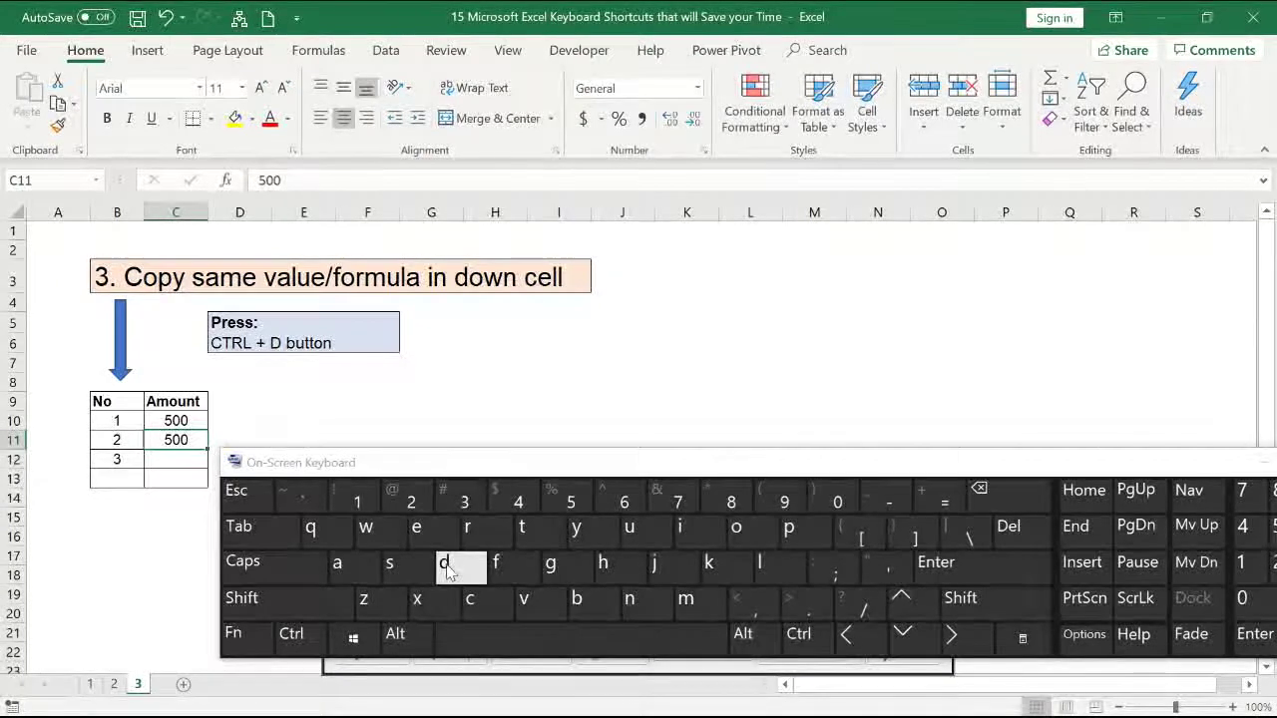
Check the formula in cell B12 of the No column and fill it down into B13
{"action": "left_click", "coordinate": [131, 477]}
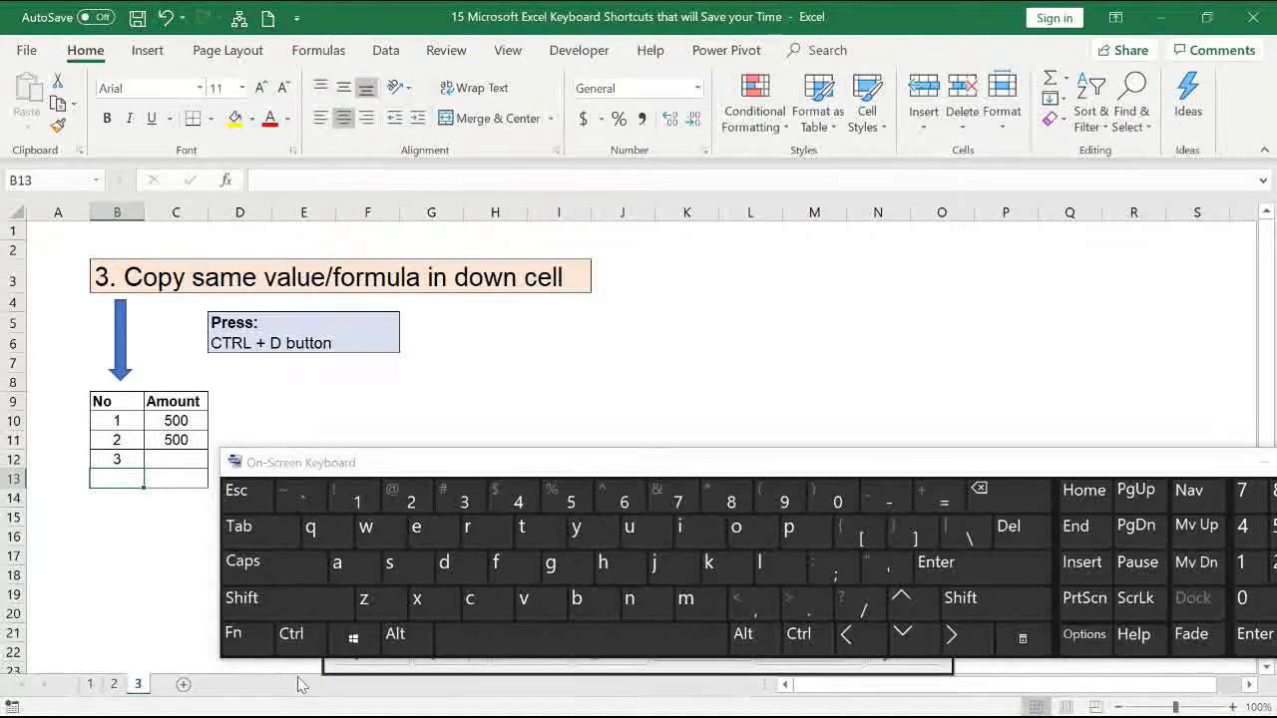
{"action": "left_click", "coordinate": [122, 458]}
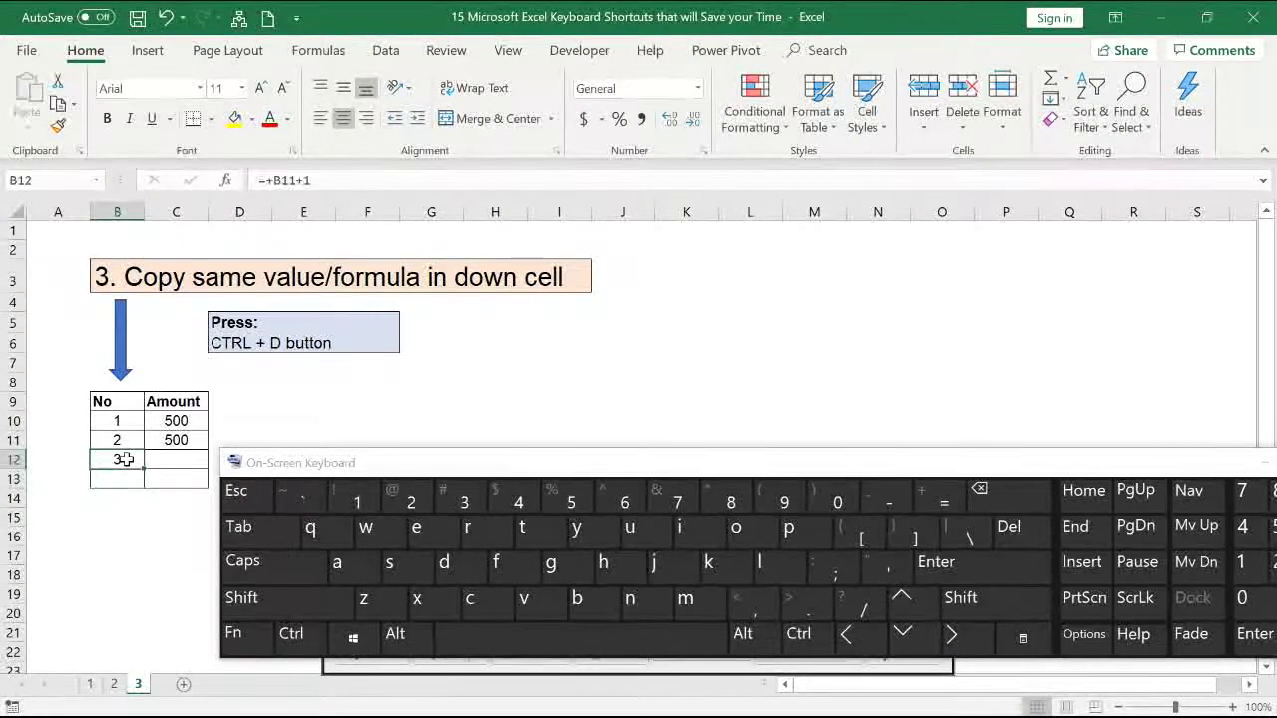
{"action": "left_click_drag", "start_coordinate": [339, 181], "coordinate": [250, 196]}
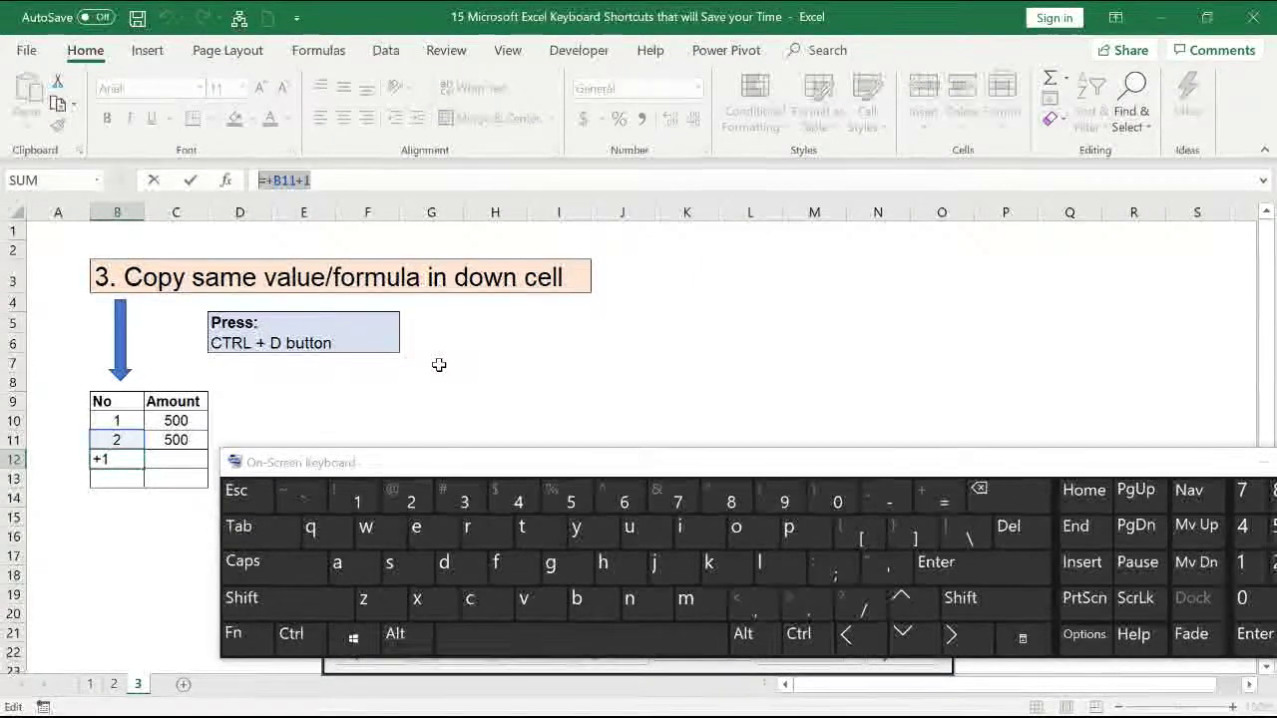
{"action": "key", "text": "Escape"}
{"action": "left_click", "coordinate": [117, 478]}
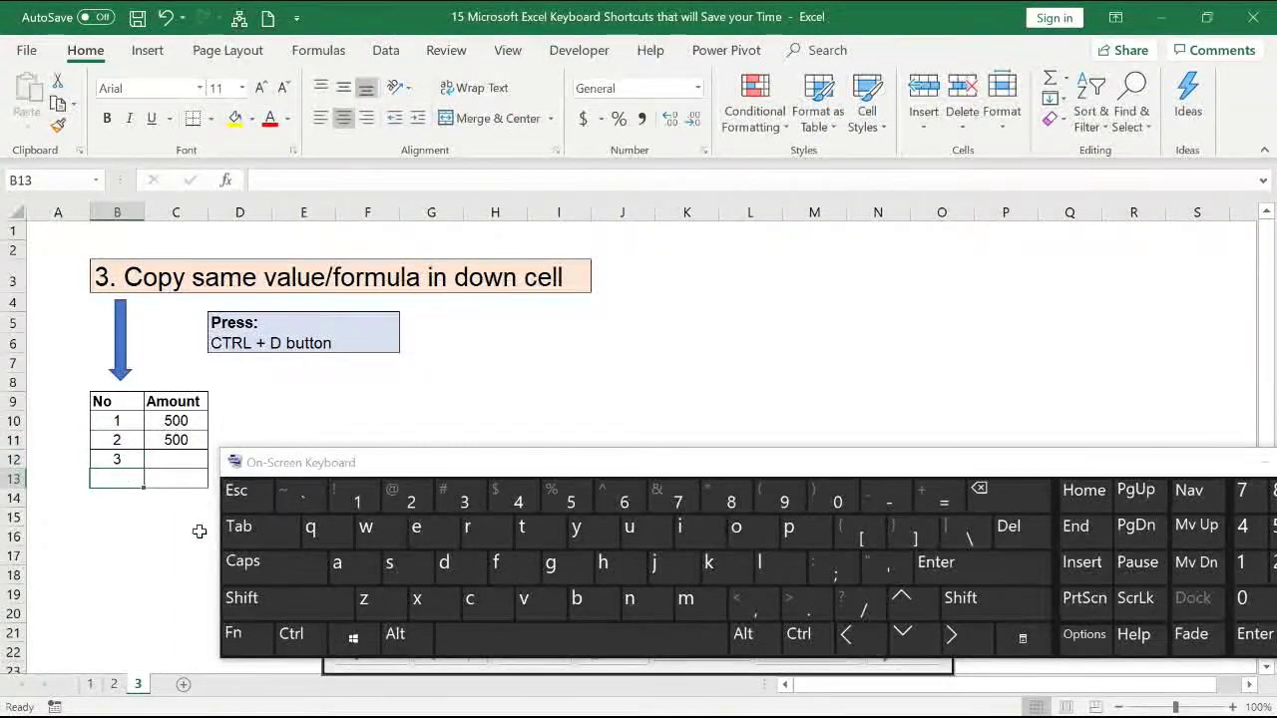
{"action": "left_click", "coordinate": [309, 650]}
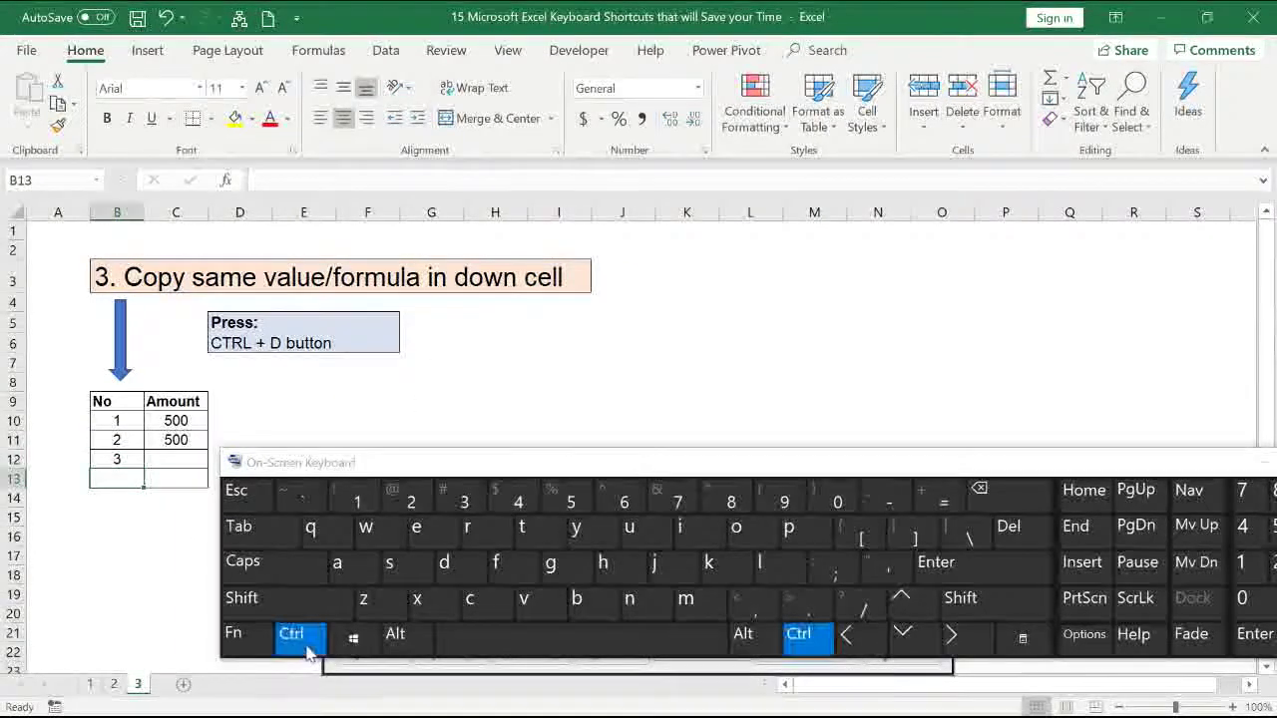
{"action": "left_click", "coordinate": [461, 578]}
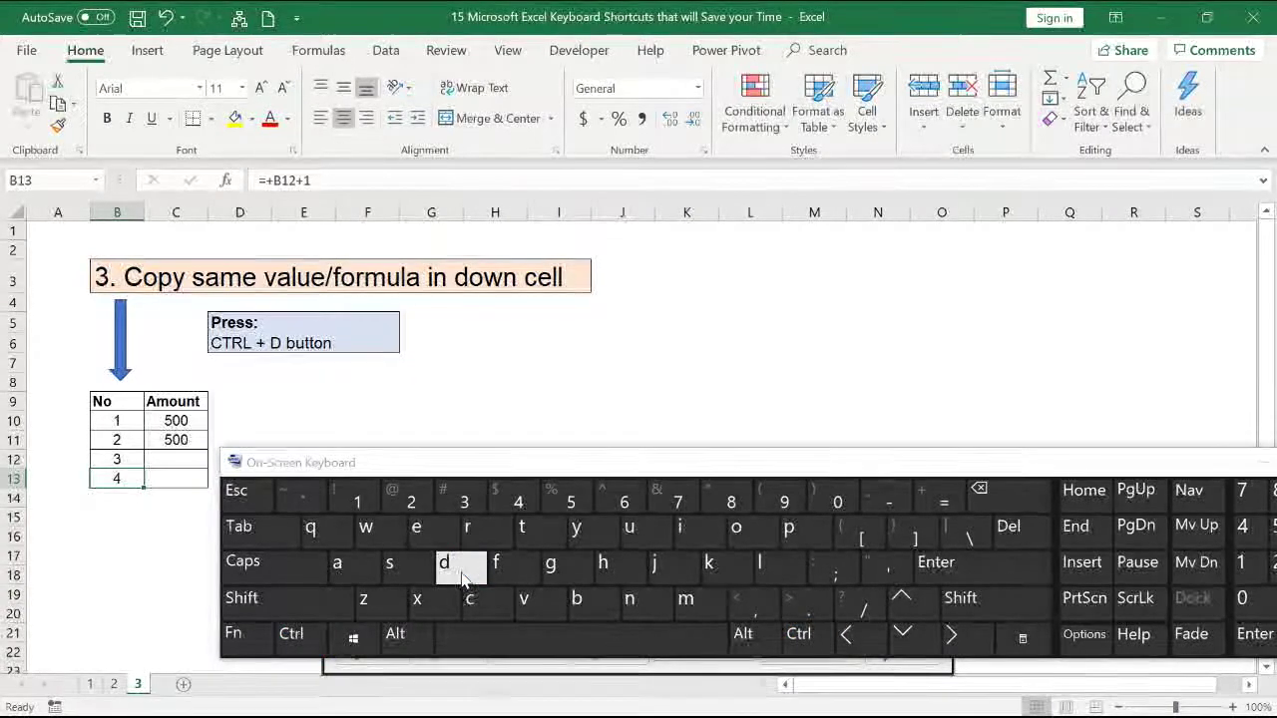
Fill cell C12 in the Amount column with the value from C11 above it
{"action": "left_click", "coordinate": [190, 466]}
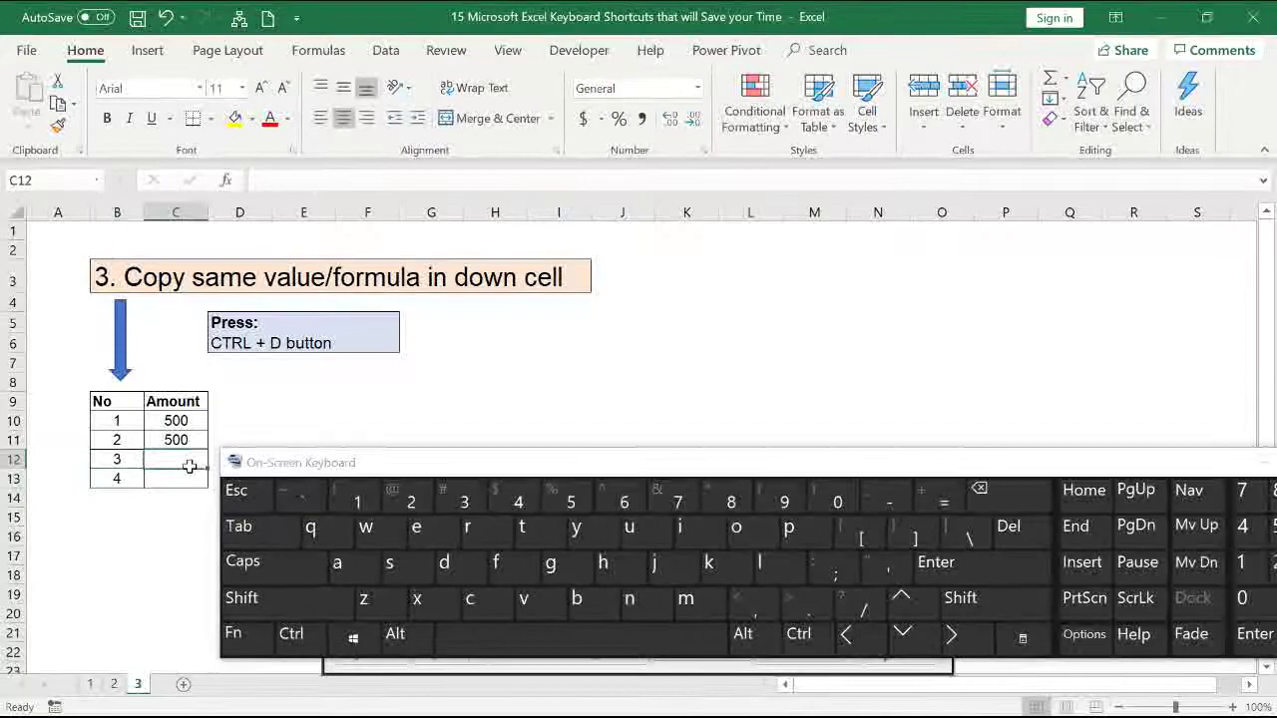
{"action": "left_click", "coordinate": [294, 643]}
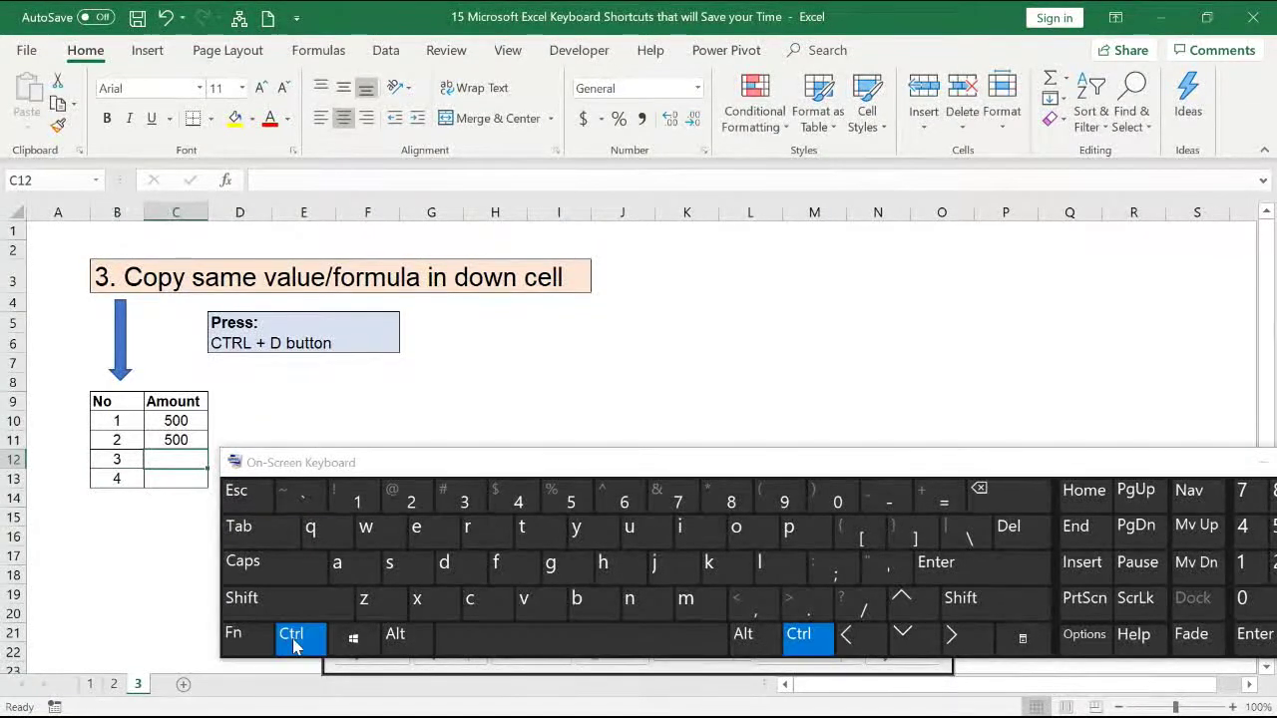
{"action": "left_click", "coordinate": [451, 566]}
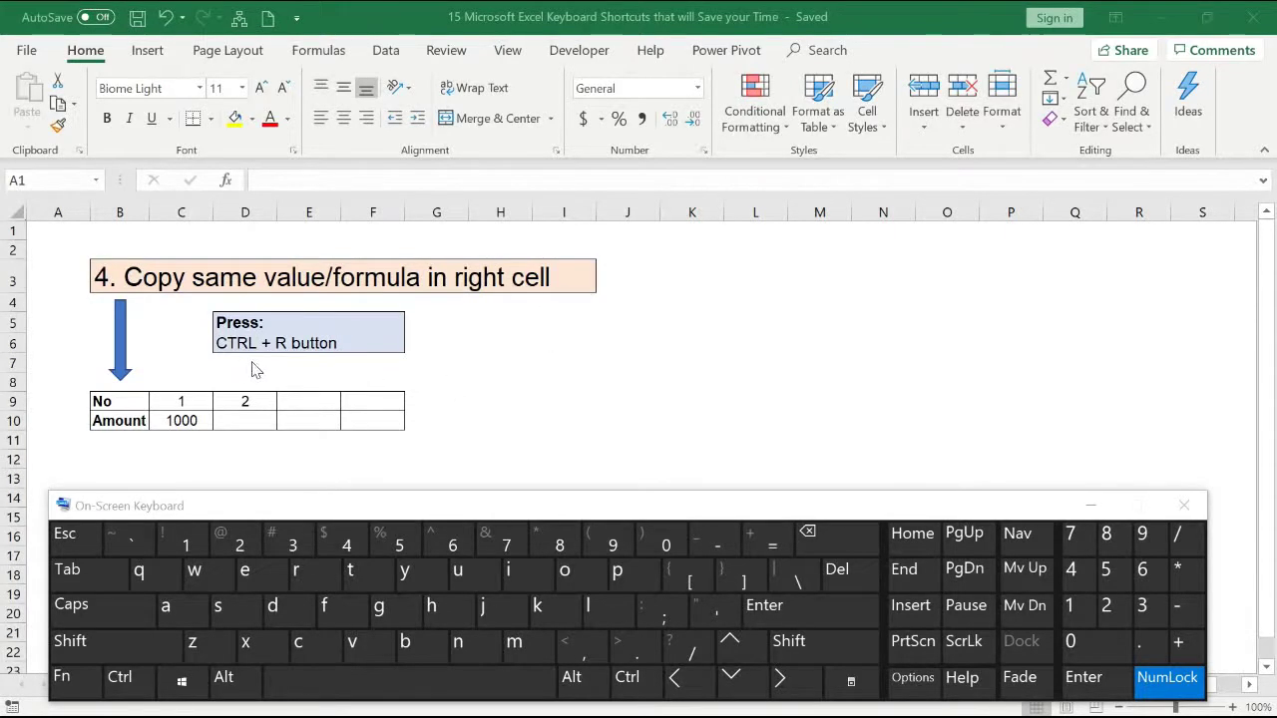
Fill cell D10 in the Amount row with the value 1000 from the cell to its left
{"action": "left_click", "coordinate": [241, 423]}
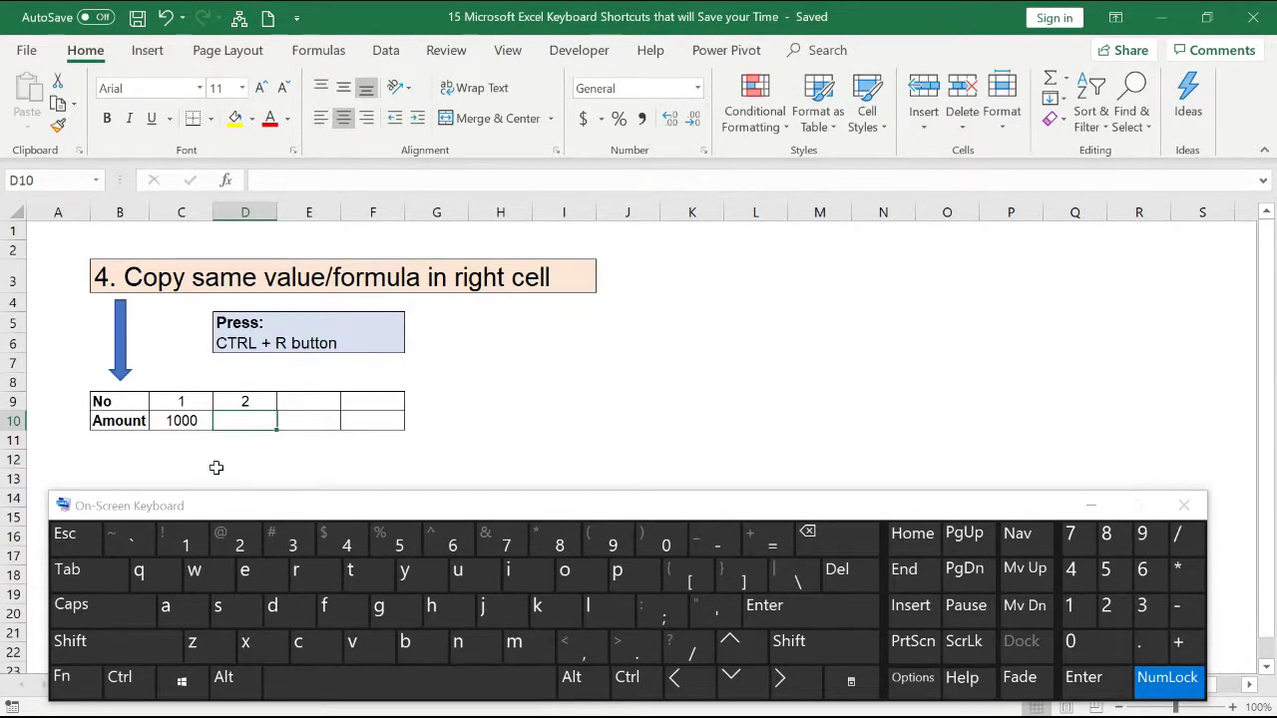
{"action": "left_click", "coordinate": [127, 685]}
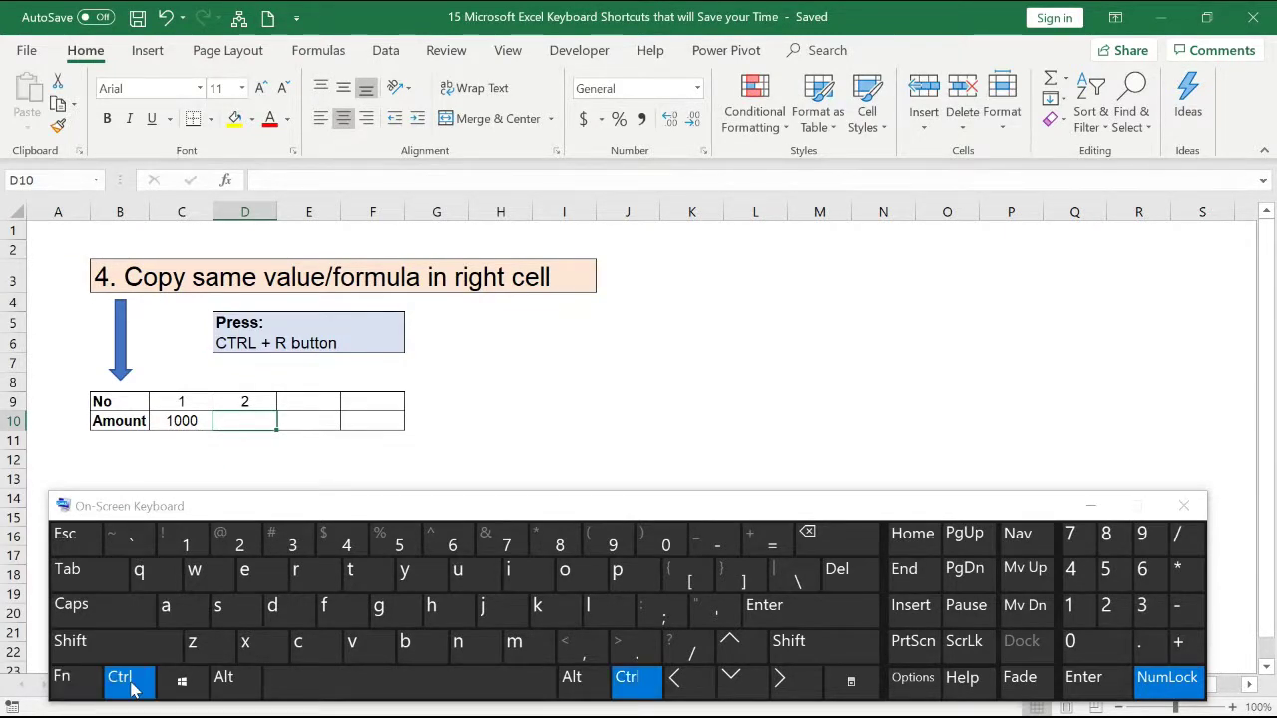
{"action": "left_click", "coordinate": [300, 587]}
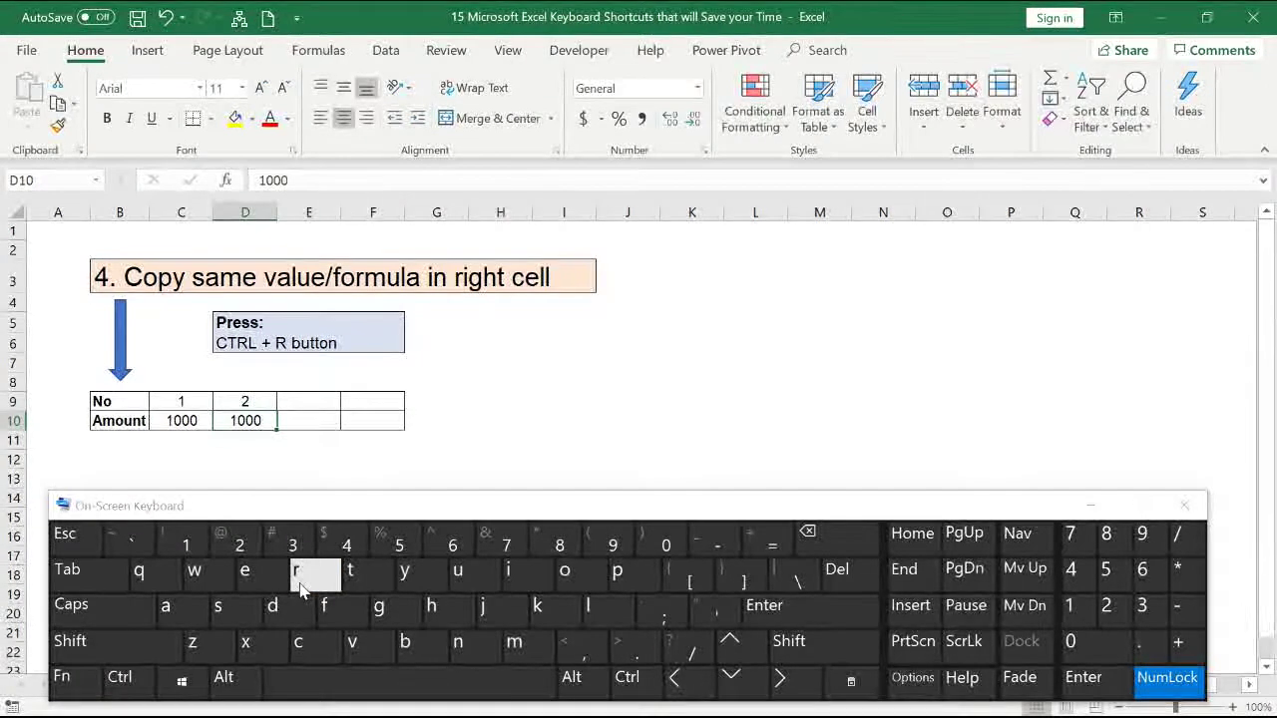
Check the formula in cell D9 of the No row and fill it right into E9
{"action": "left_click", "coordinate": [306, 400]}
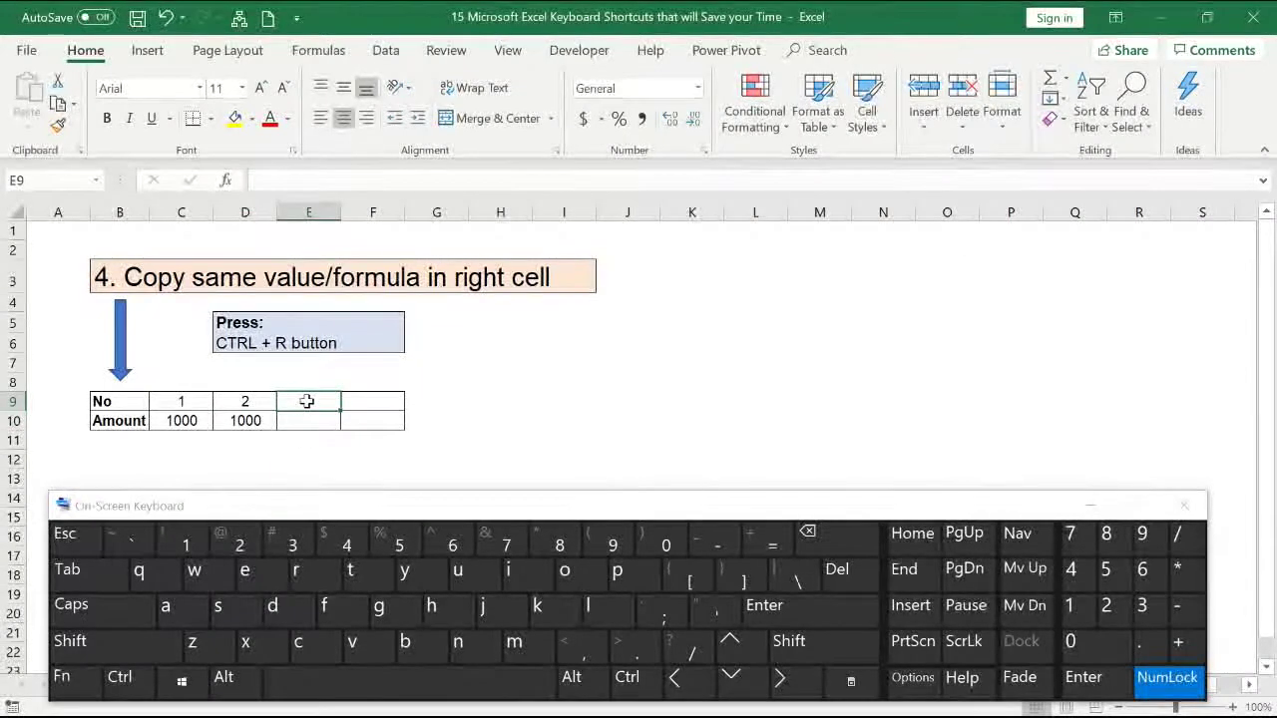
{"action": "left_click", "coordinate": [234, 400]}
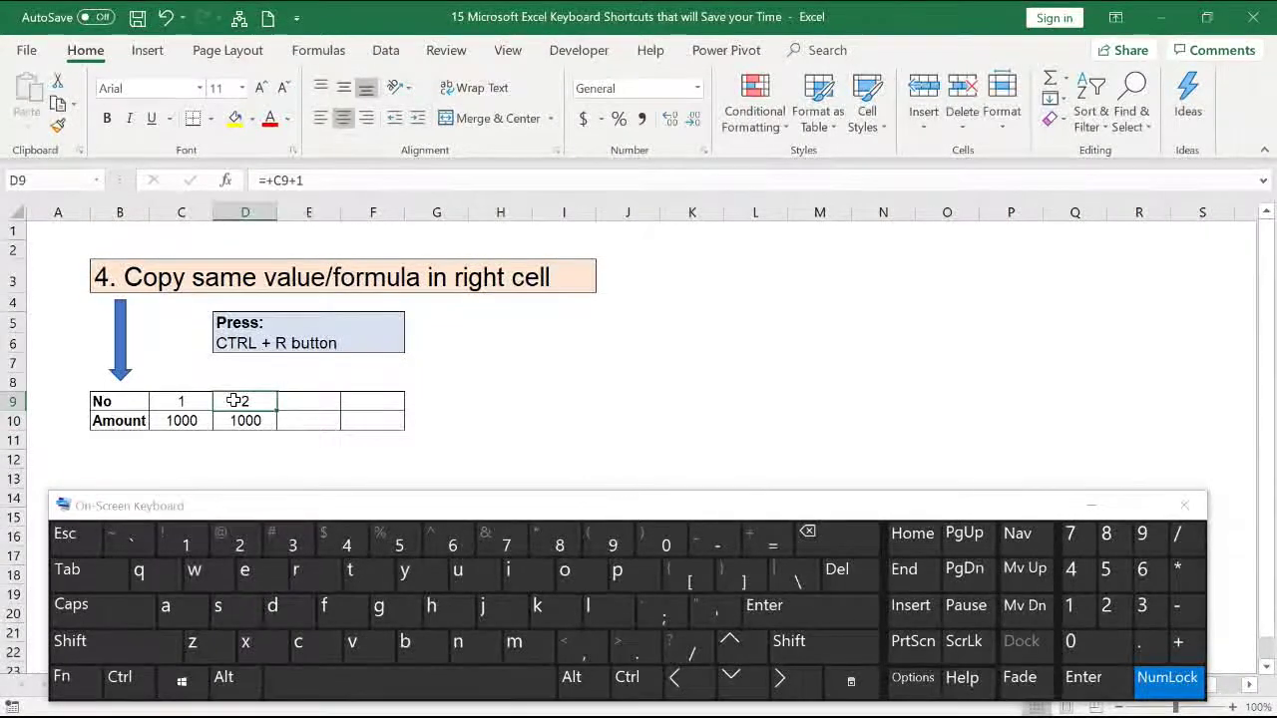
{"action": "double_click", "coordinate": [233, 400]}
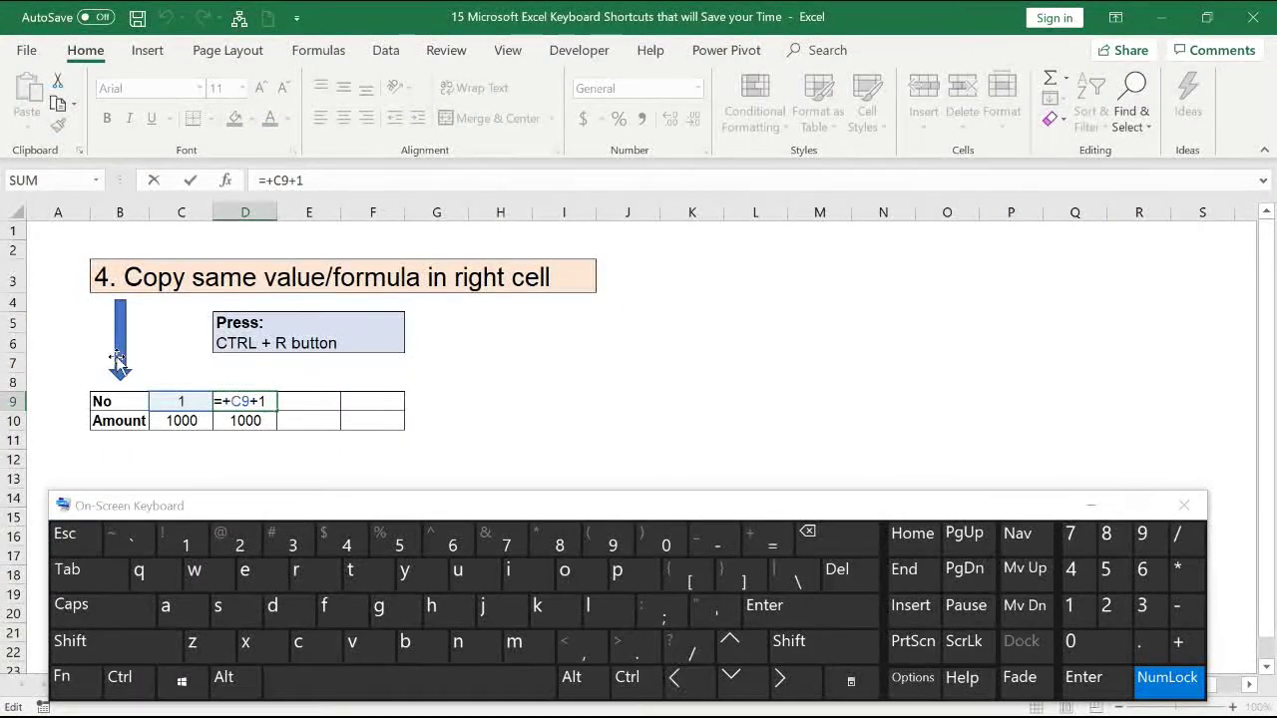
{"action": "key", "text": "Escape"}
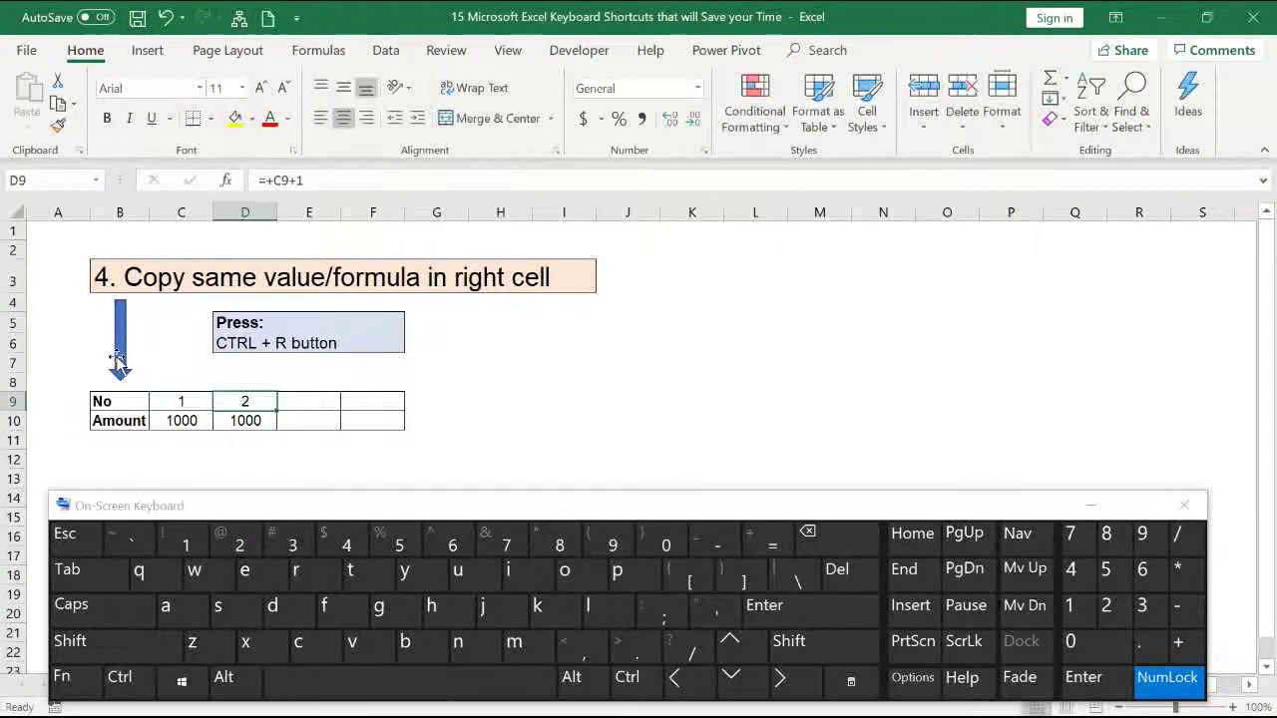
{"action": "left_click", "coordinate": [288, 399]}
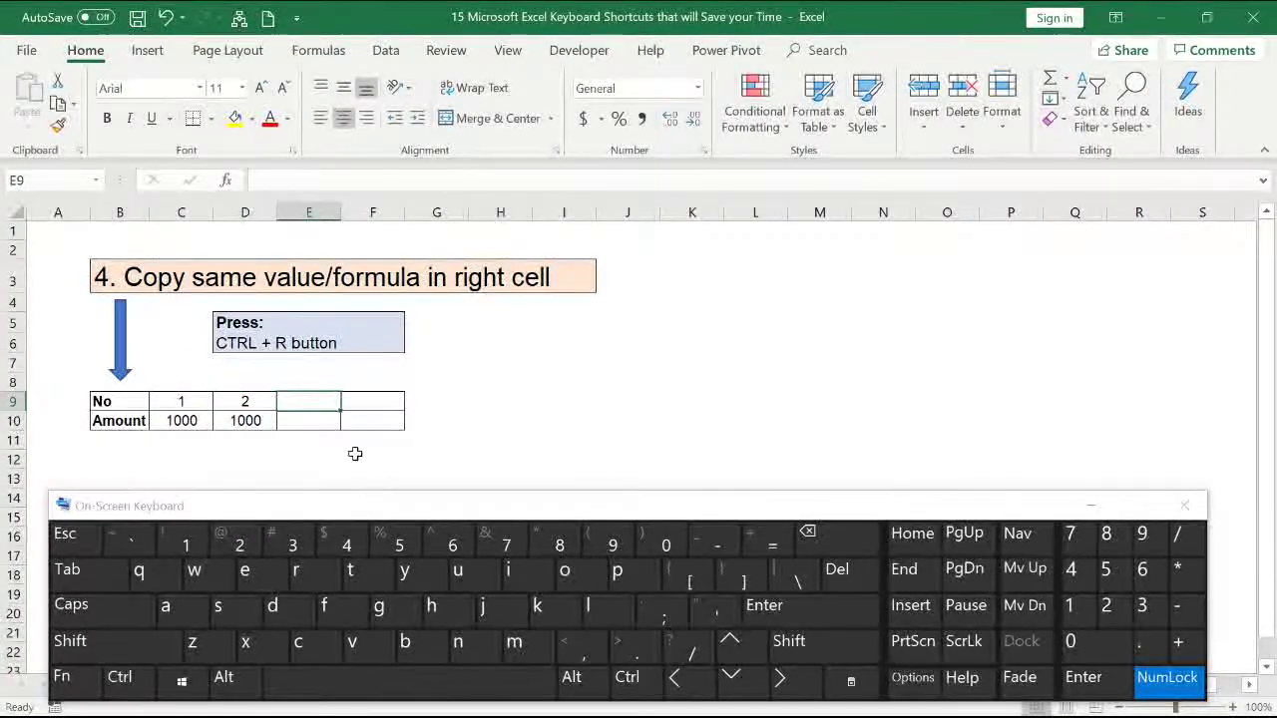
{"action": "left_click", "coordinate": [119, 677]}
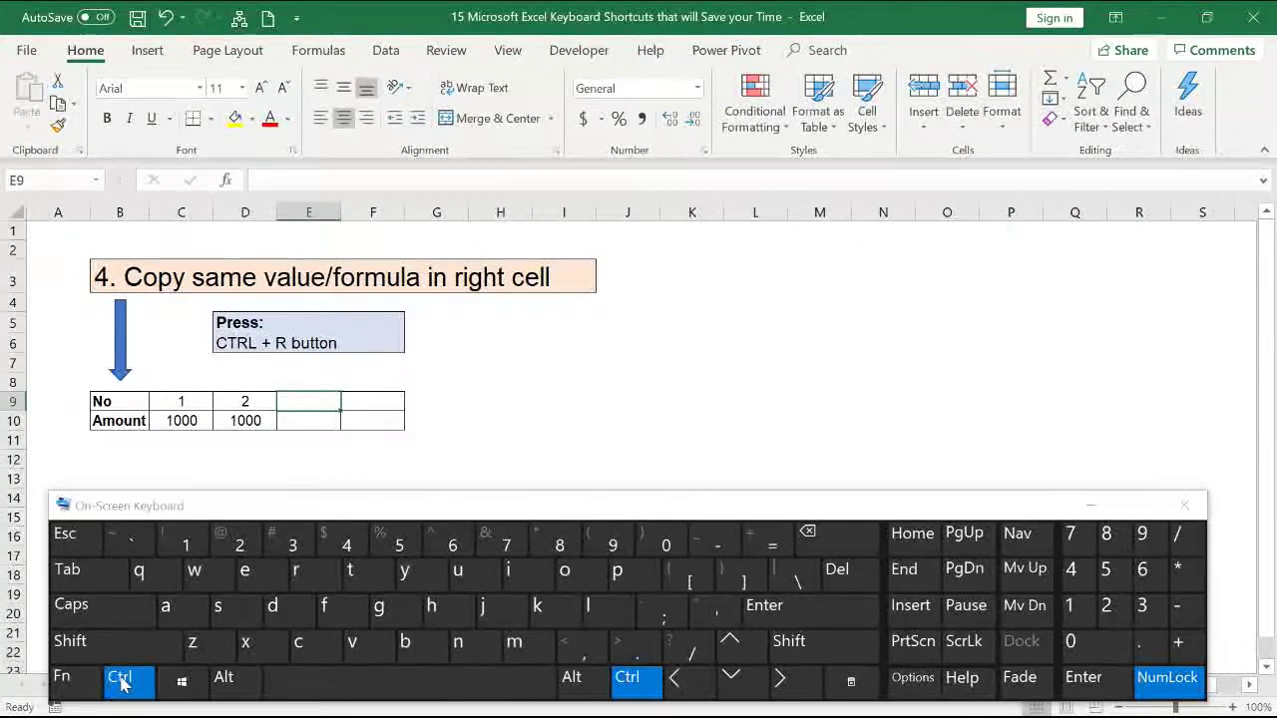
{"action": "left_click", "coordinate": [303, 580]}
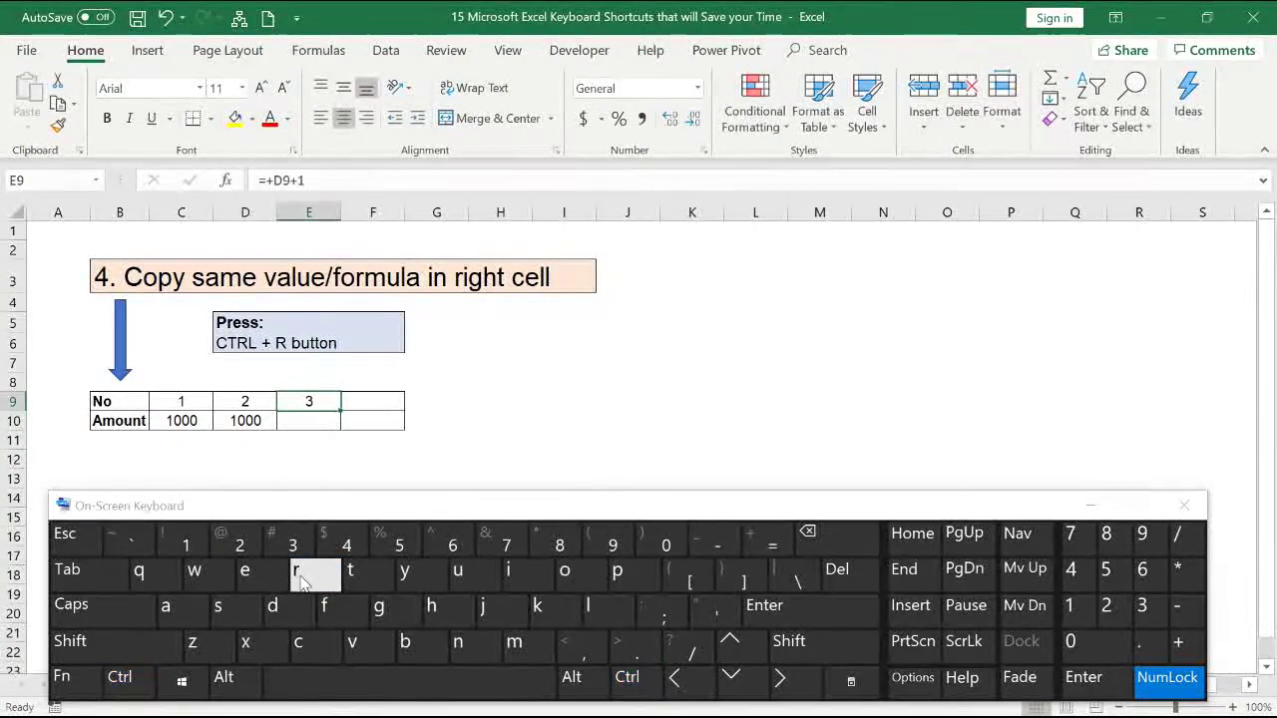
Fill cell F9 in the No row with the formula from E9 to its left
{"action": "left_click", "coordinate": [369, 410]}
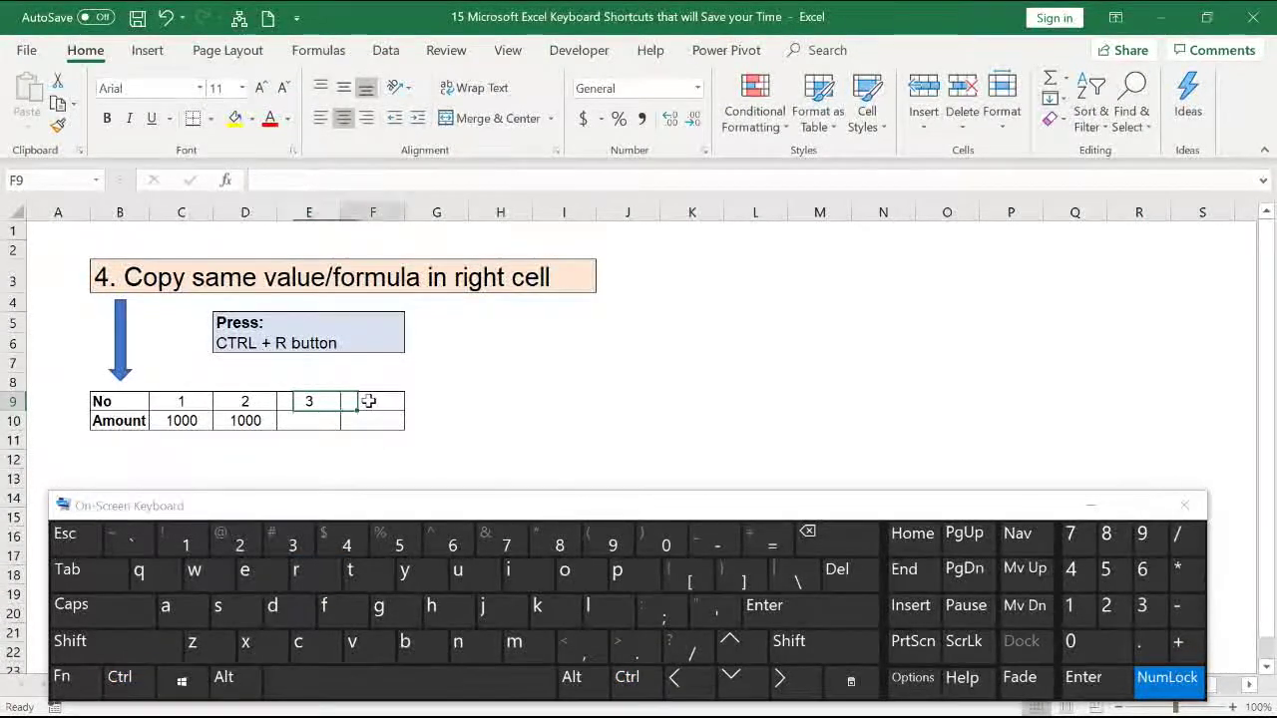
{"action": "left_click", "coordinate": [128, 678]}
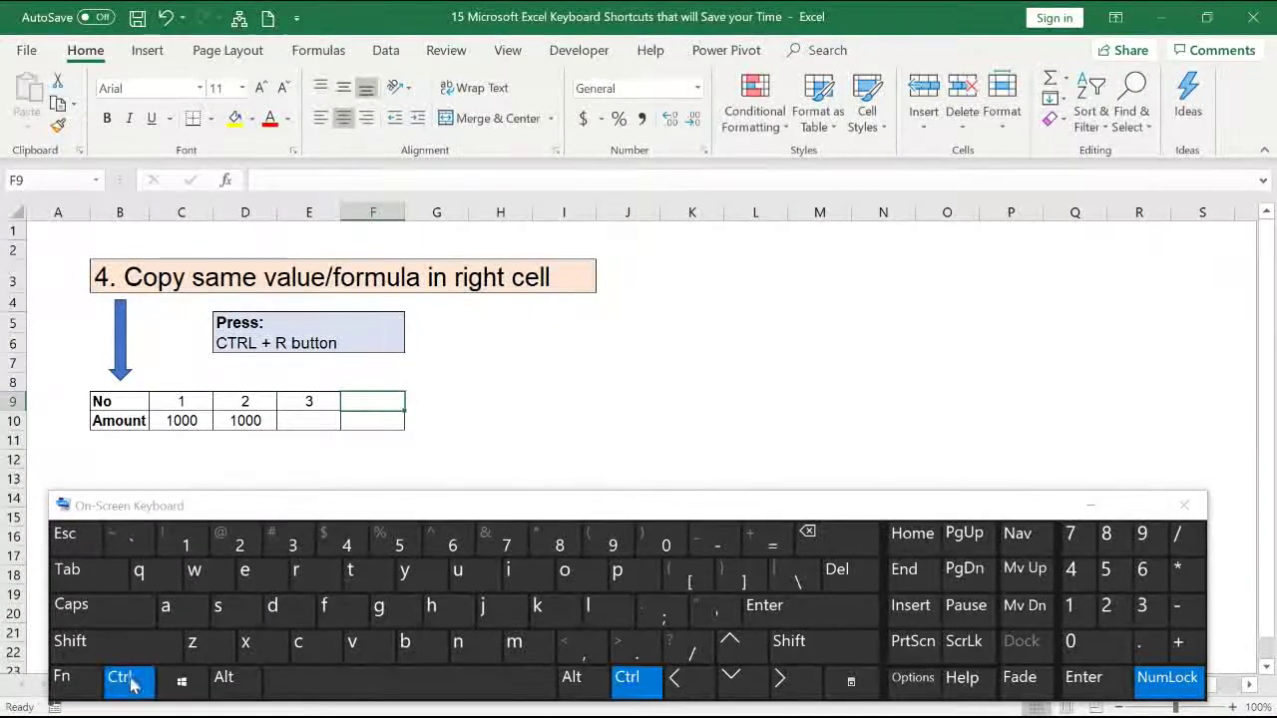
{"action": "left_click", "coordinate": [309, 583]}
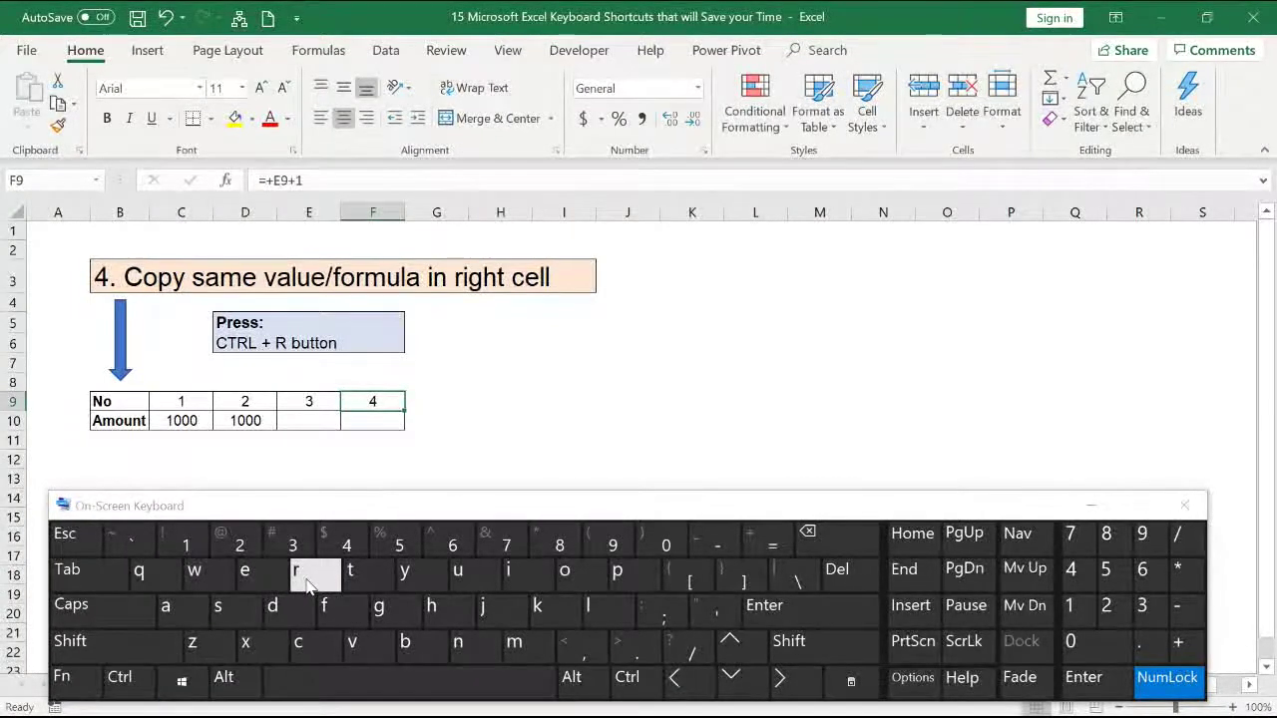
Fill cell E10 in the Amount row with the value from D10 to its left
{"action": "left_click", "coordinate": [305, 420]}
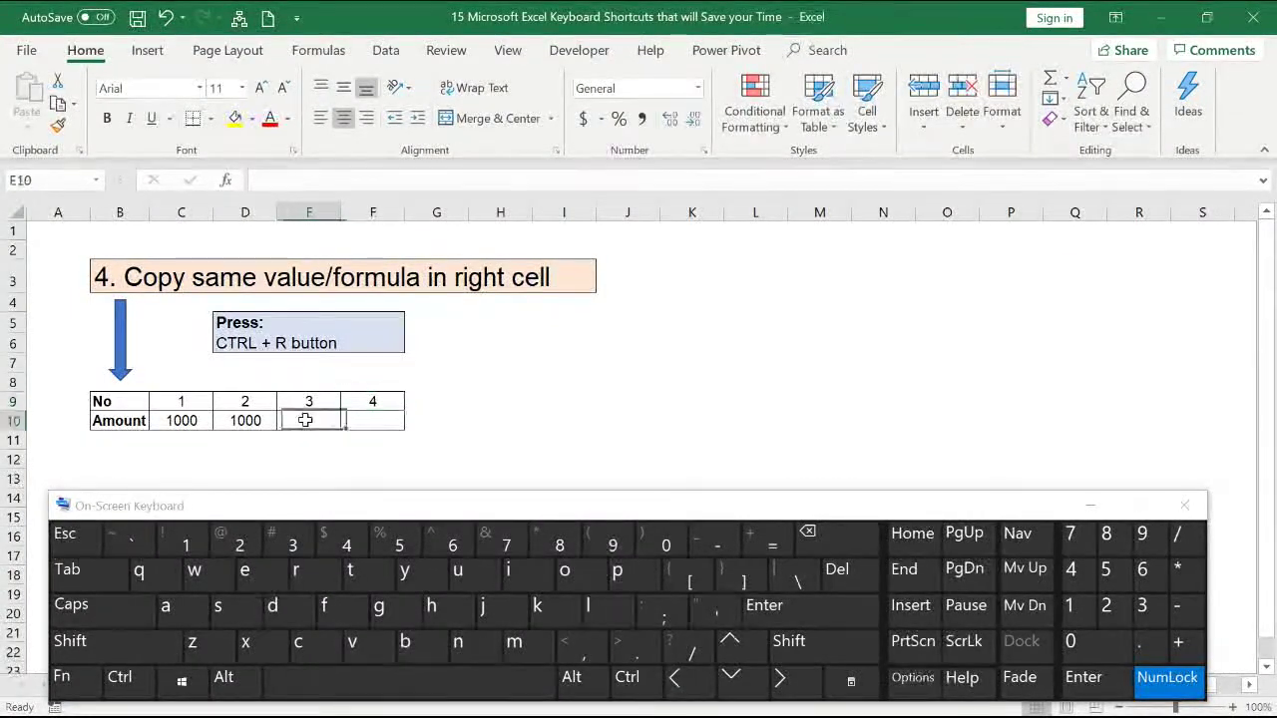
{"action": "left_click", "coordinate": [120, 679]}
{"action": "left_click", "coordinate": [309, 574]}
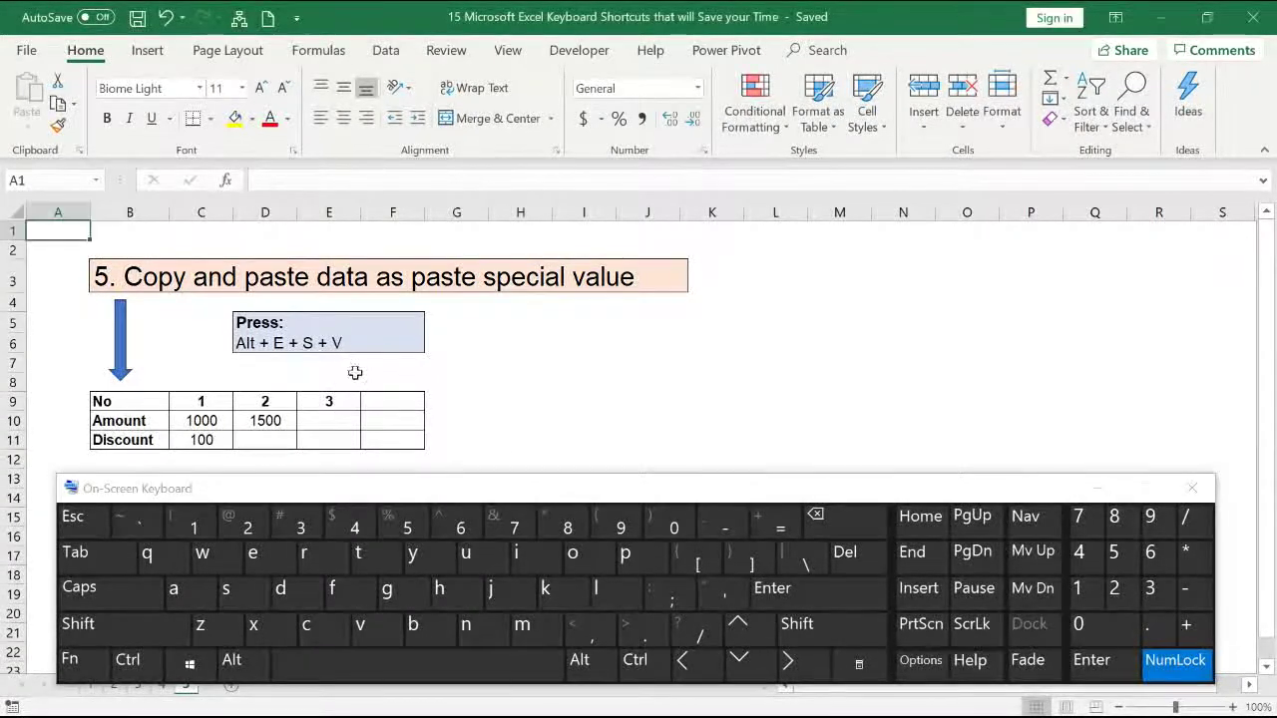
Copy cell E9 in the No row and paste it into F9 with Paste Special as Values only
{"action": "left_click", "coordinate": [347, 401]}
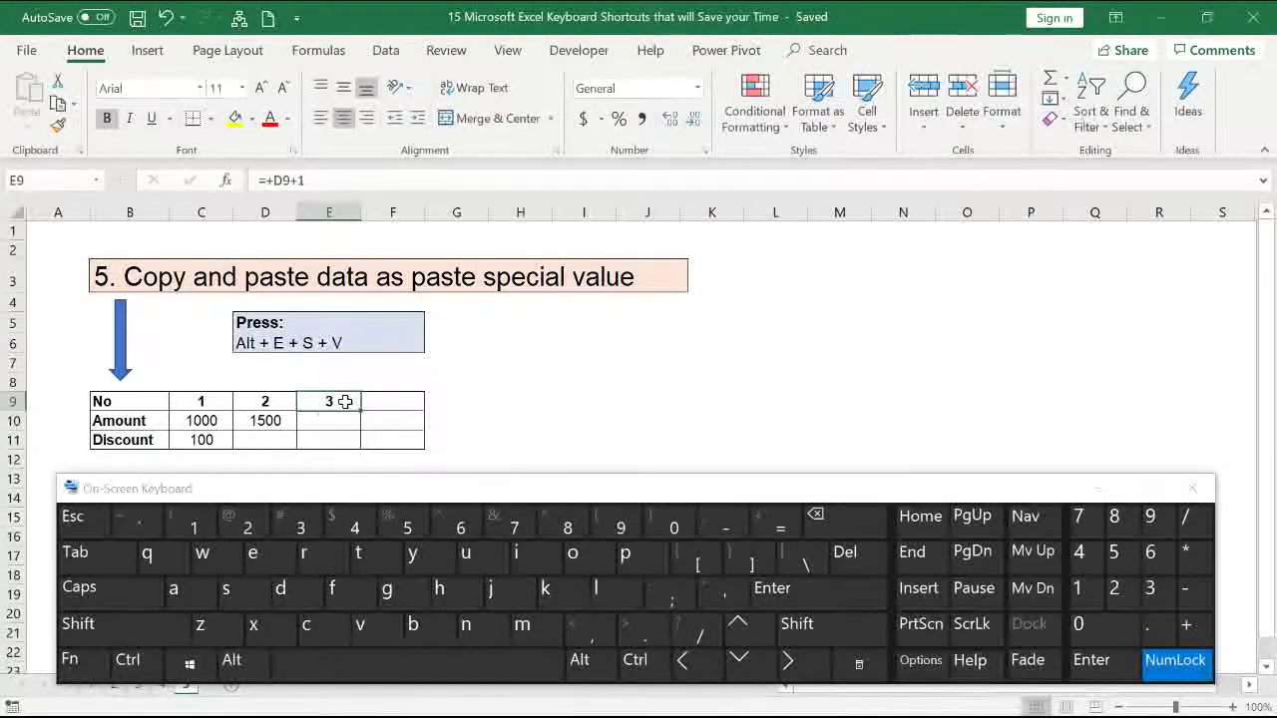
{"action": "left_click", "coordinate": [126, 670]}
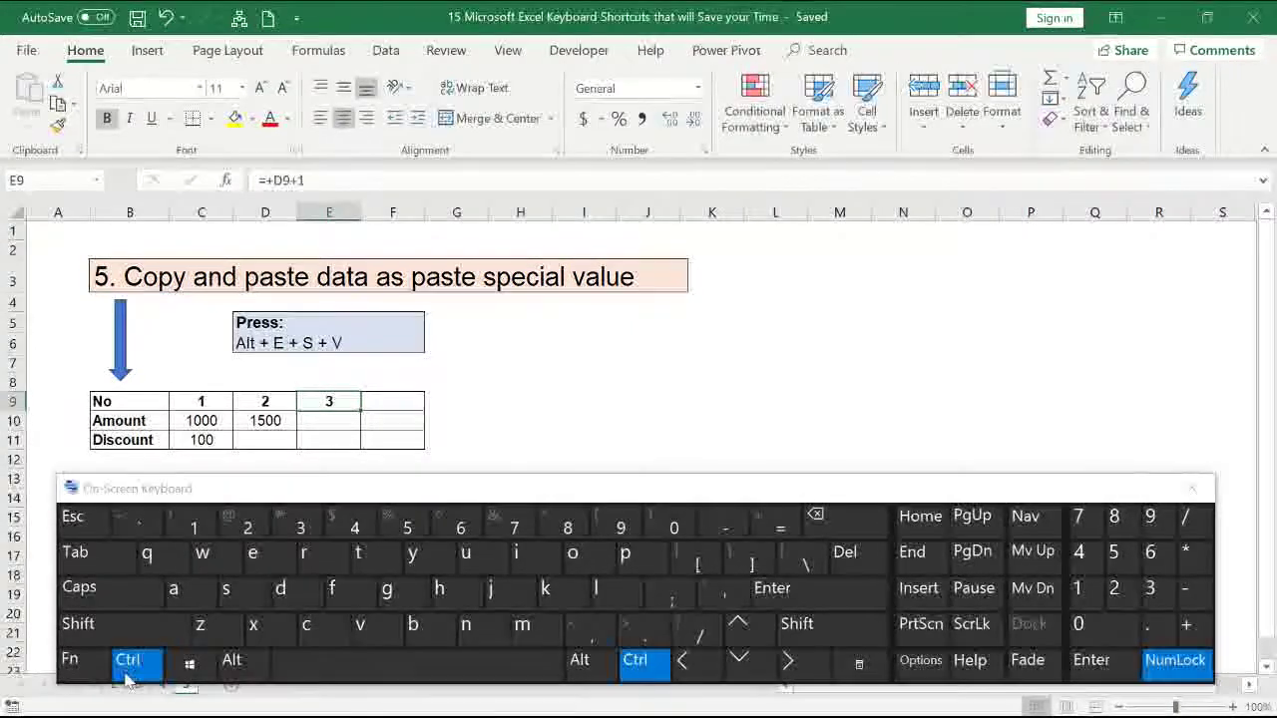
{"action": "left_click", "coordinate": [306, 641]}
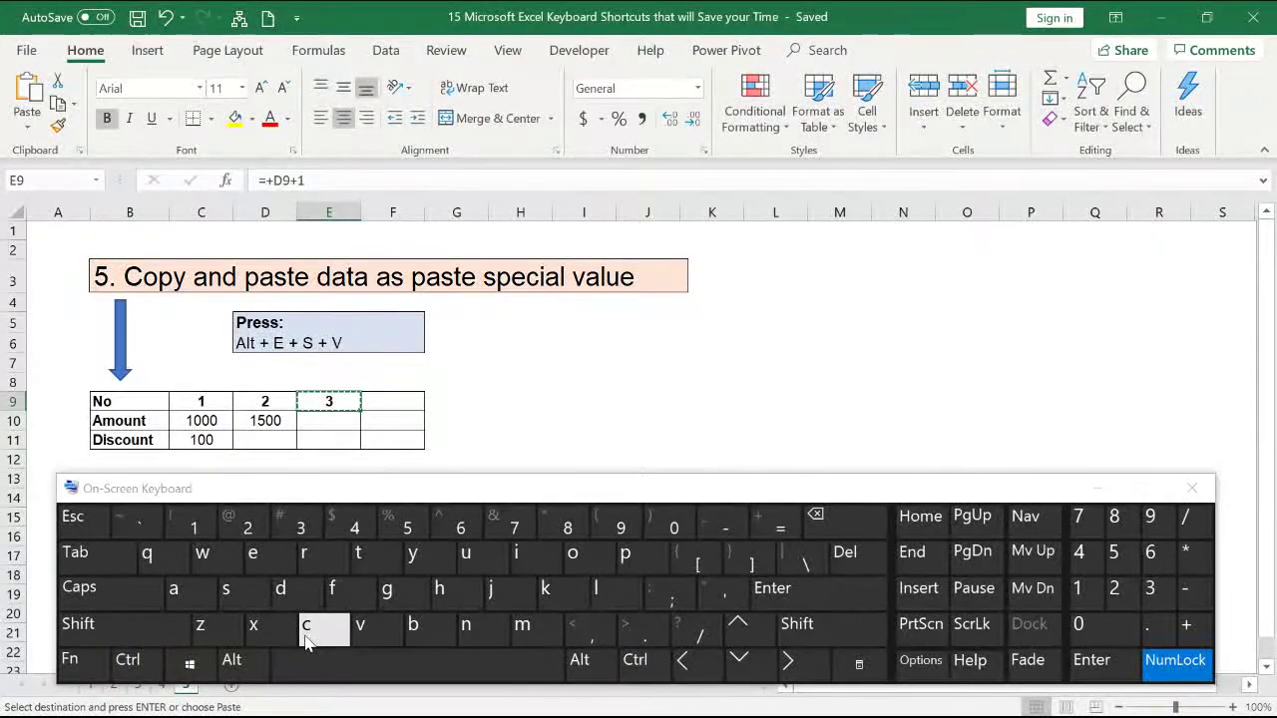
{"action": "left_click", "coordinate": [403, 403]}
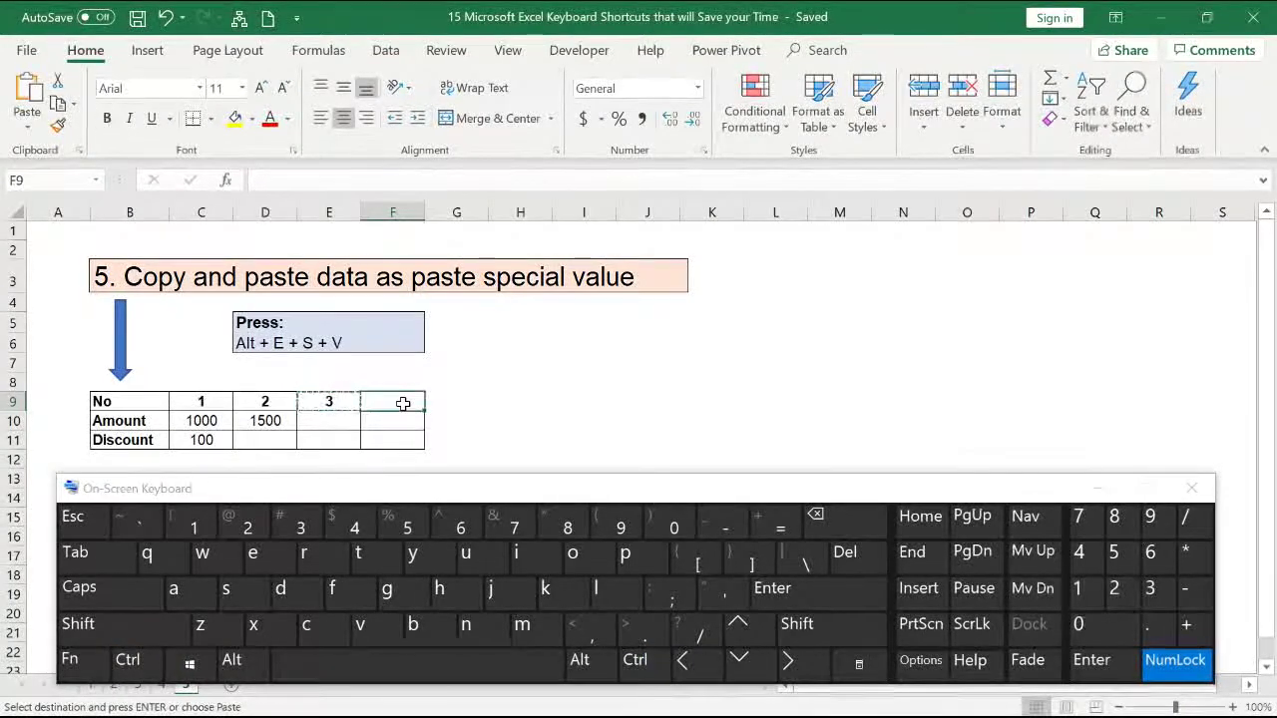
{"action": "left_click", "coordinate": [240, 660]}
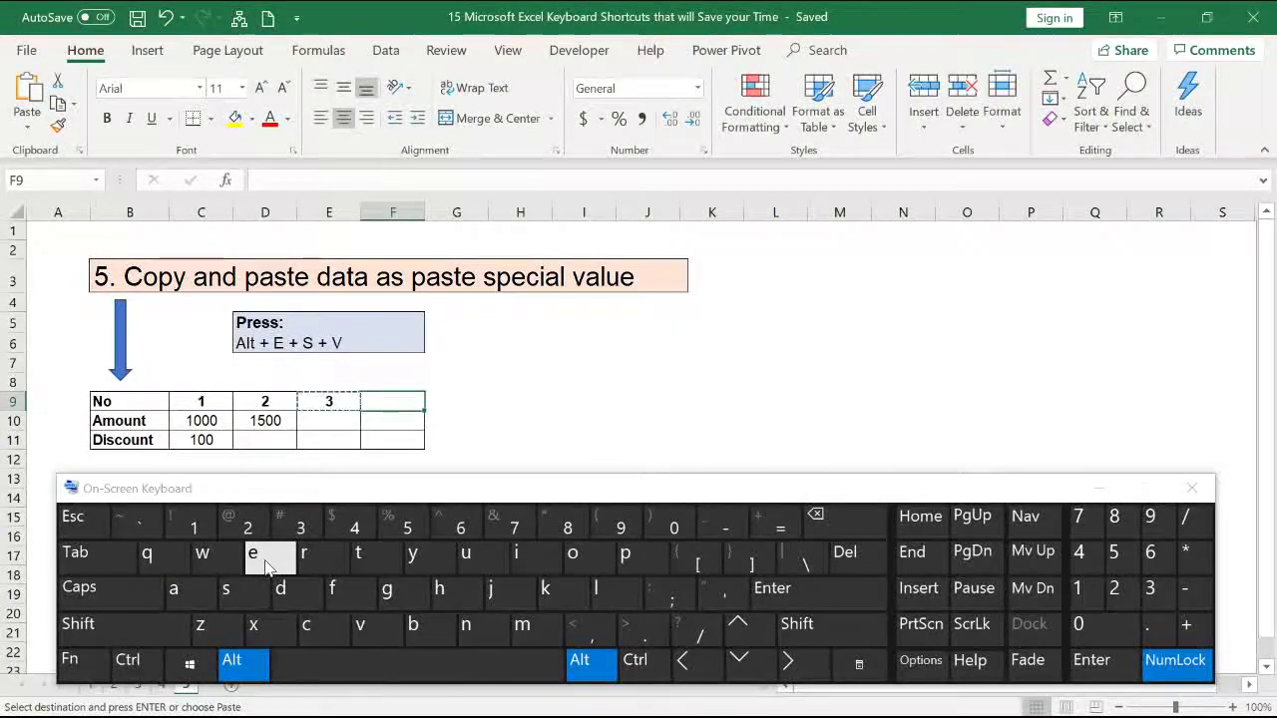
{"action": "left_click", "coordinate": [244, 595]}
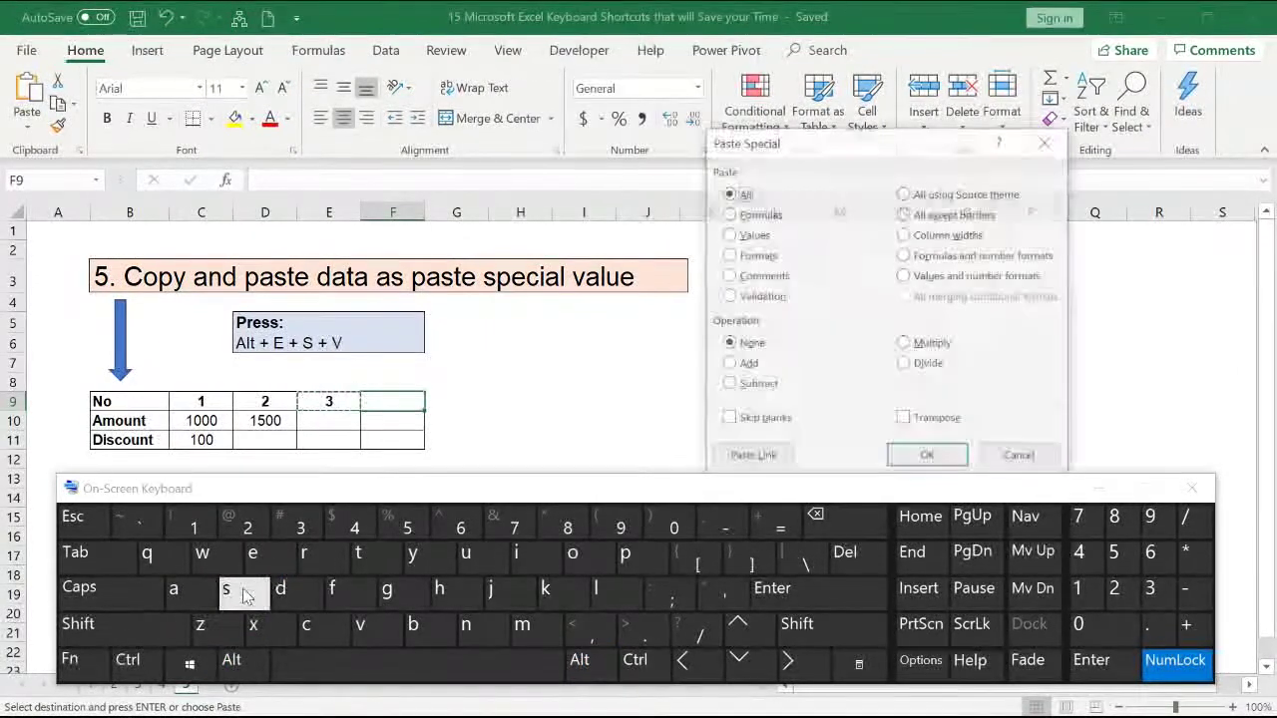
{"action": "left_click", "coordinate": [363, 631]}
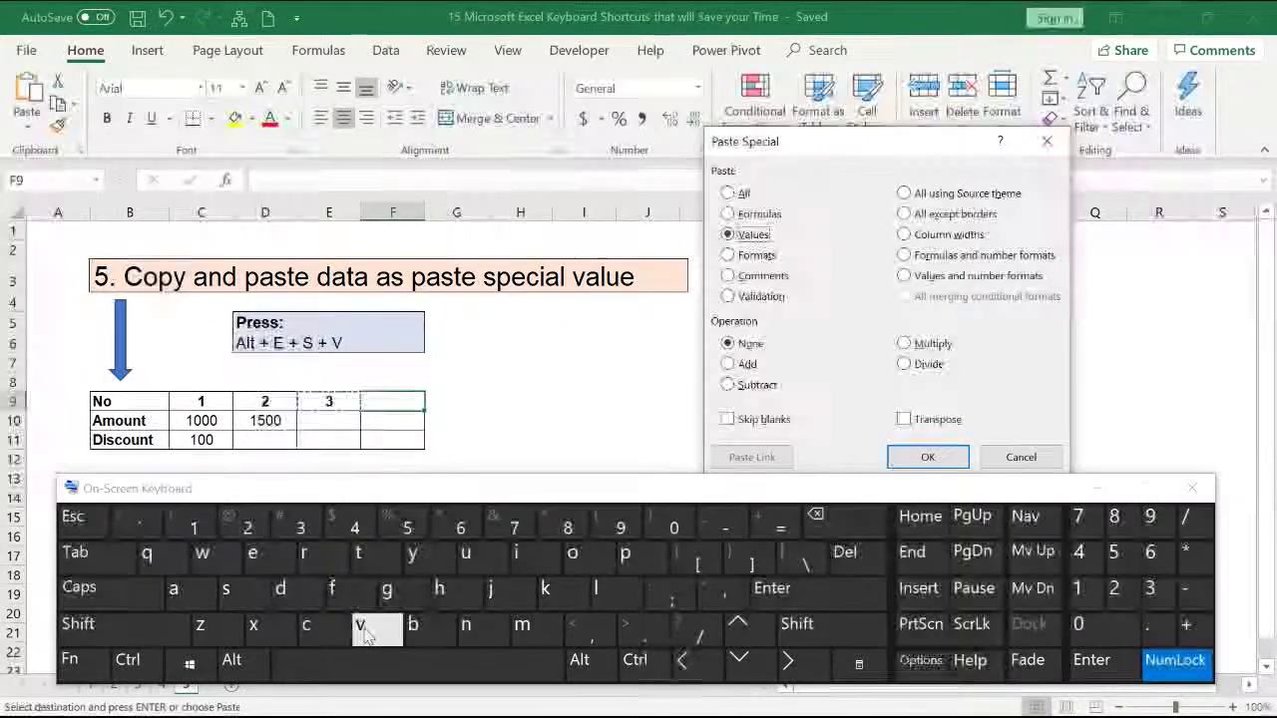
{"action": "left_click", "coordinate": [782, 592]}
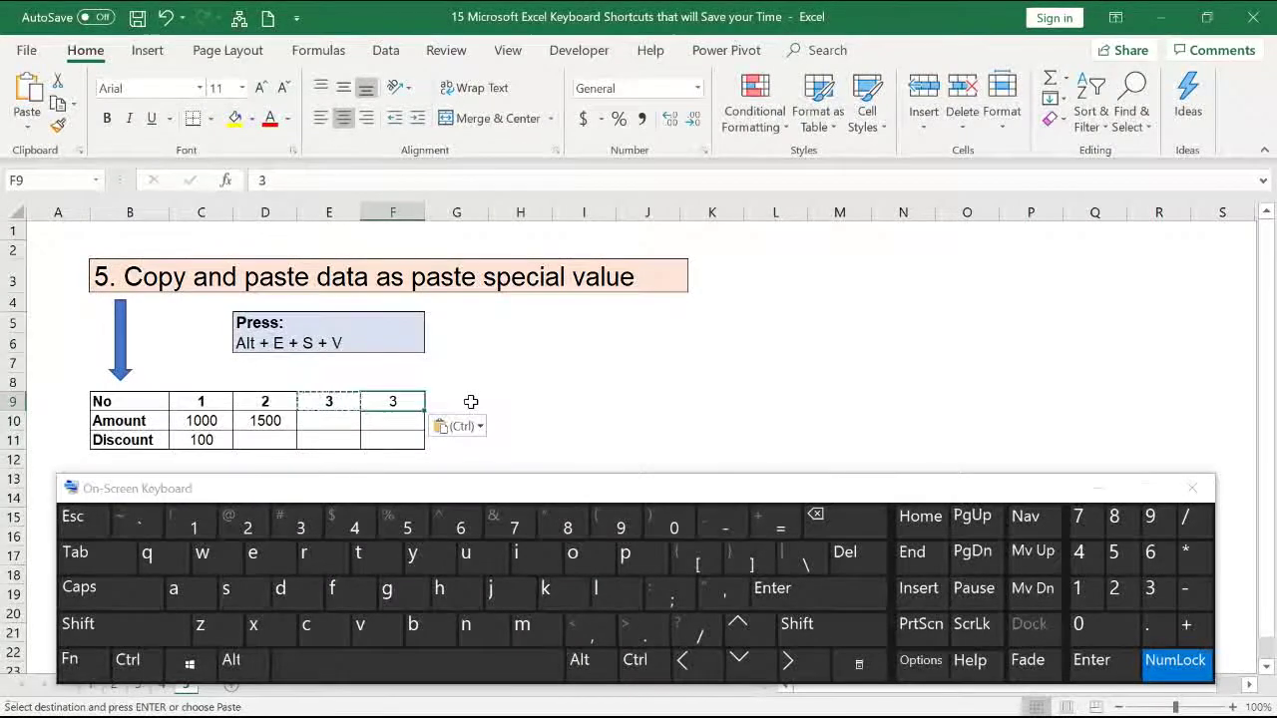
{"action": "key", "text": "Escape"}
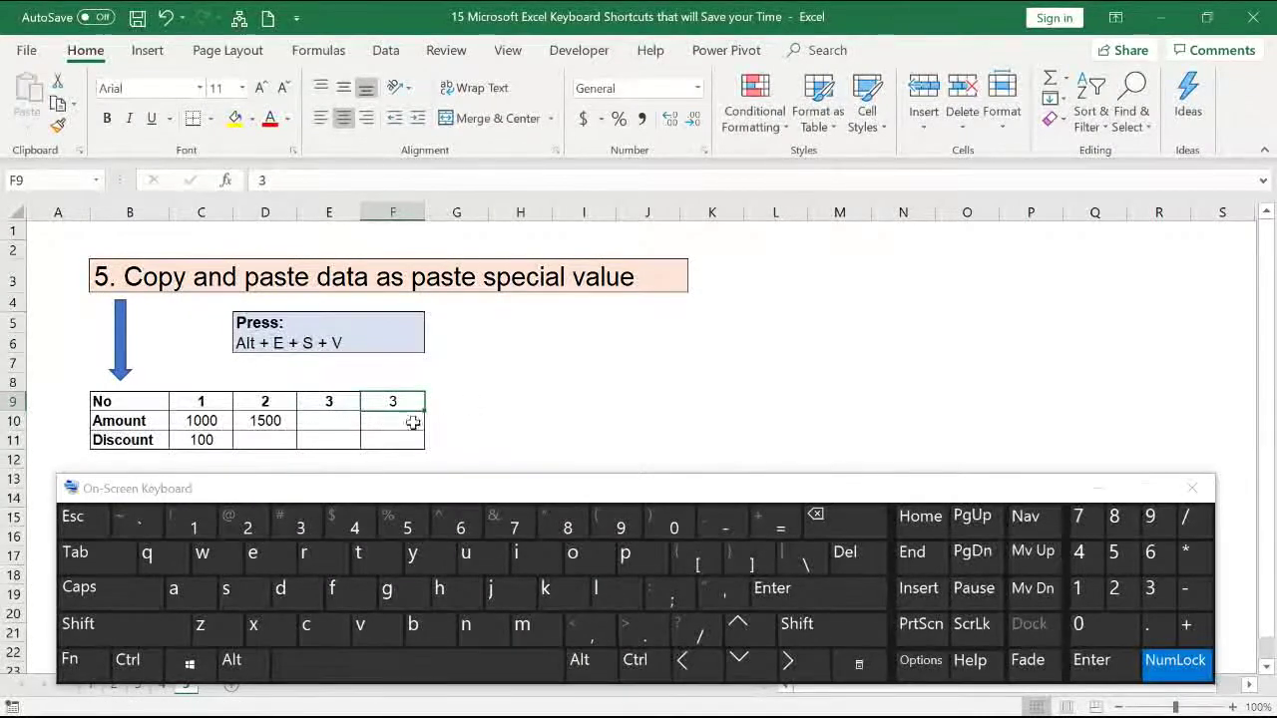
Copy the formula cell D10 in the Amount row and paste it into E10 with Paste Special as Values only
{"action": "left_click", "coordinate": [264, 421]}
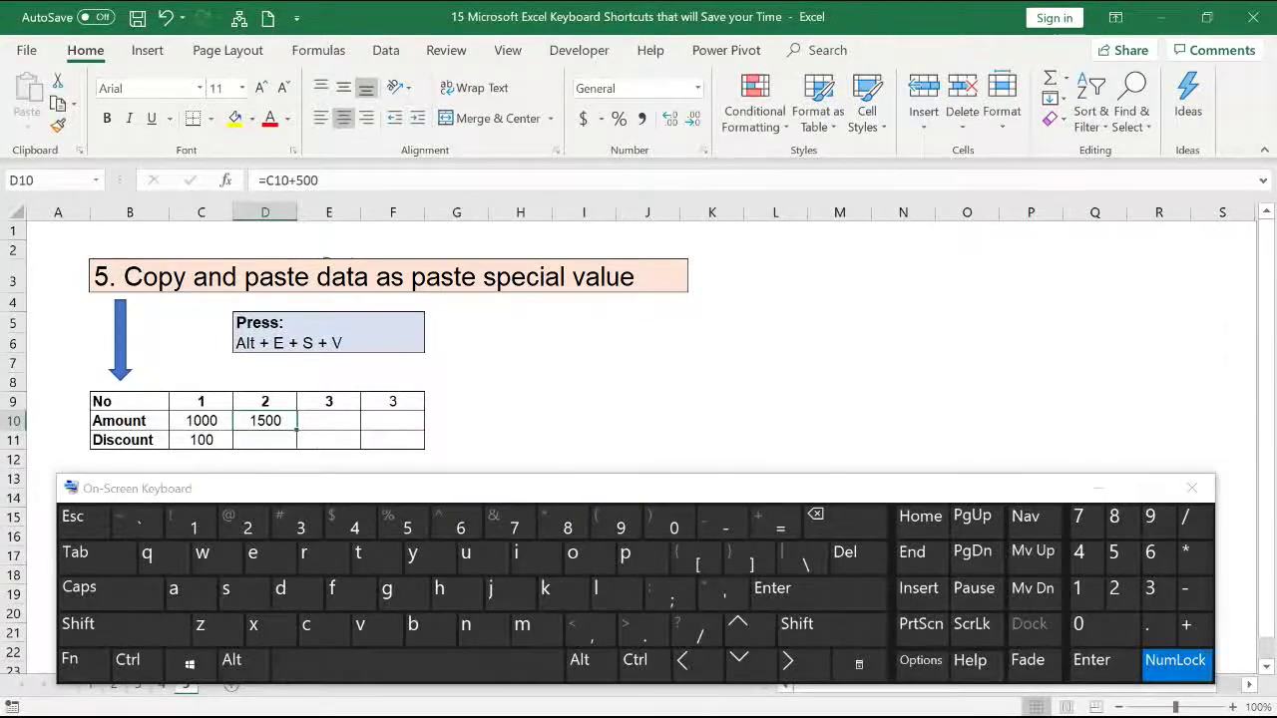
{"action": "left_click", "coordinate": [325, 181]}
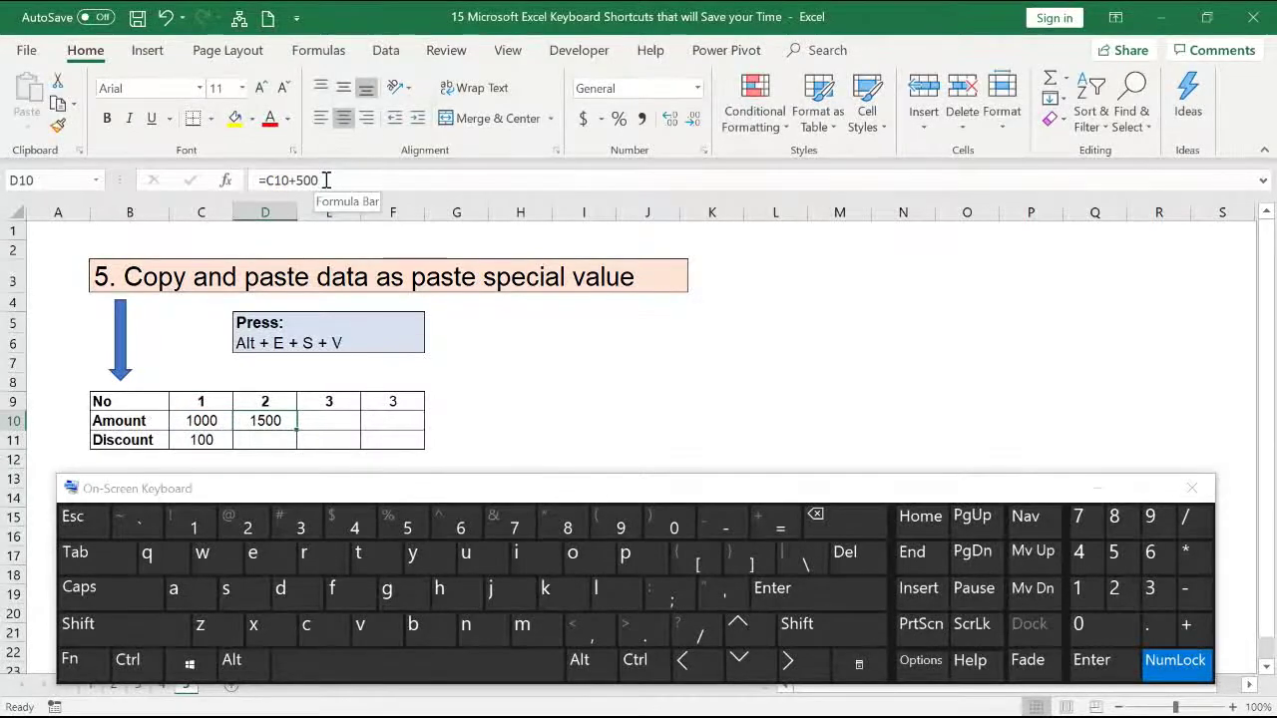
{"action": "left_click", "coordinate": [157, 666]}
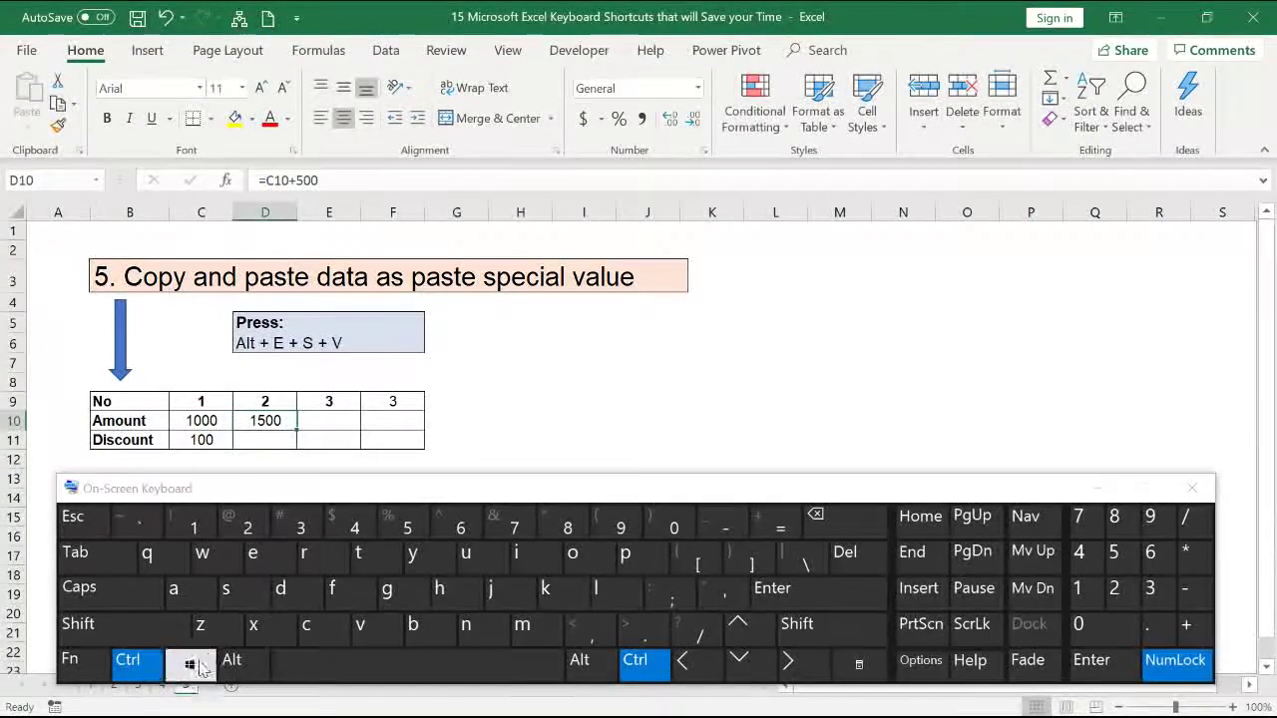
{"action": "left_click", "coordinate": [306, 635]}
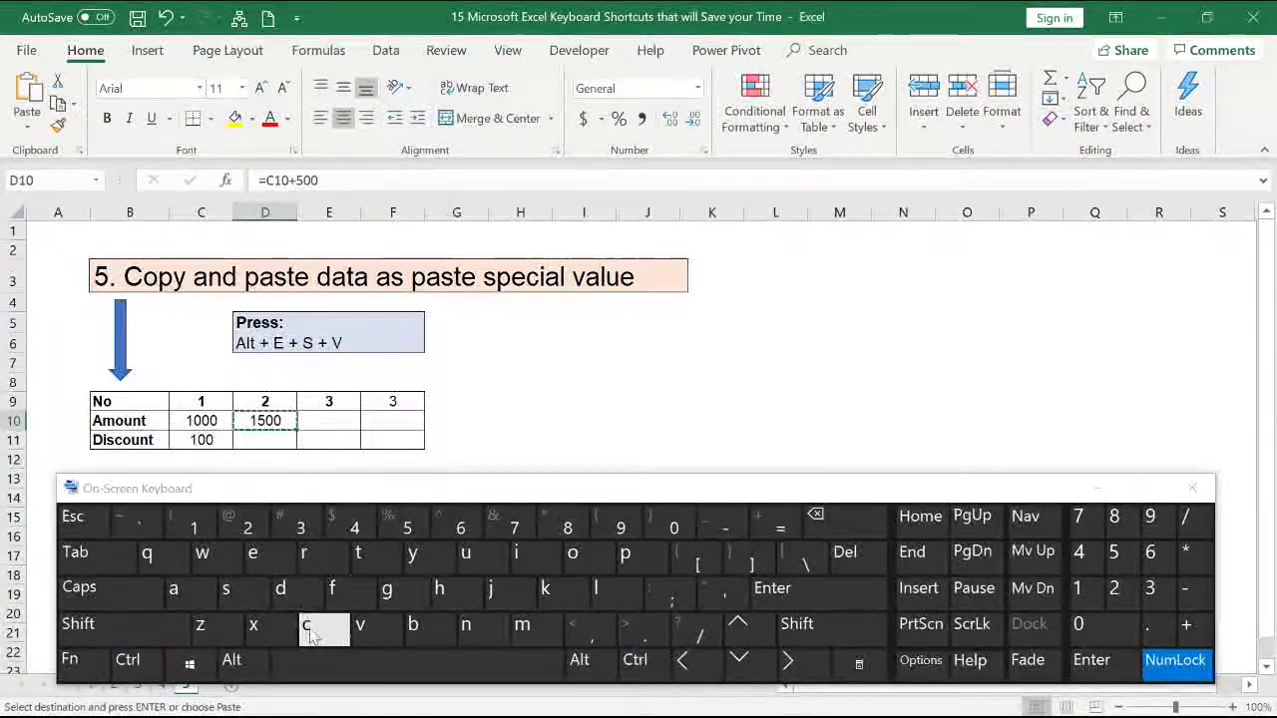
{"action": "left_click", "coordinate": [341, 423]}
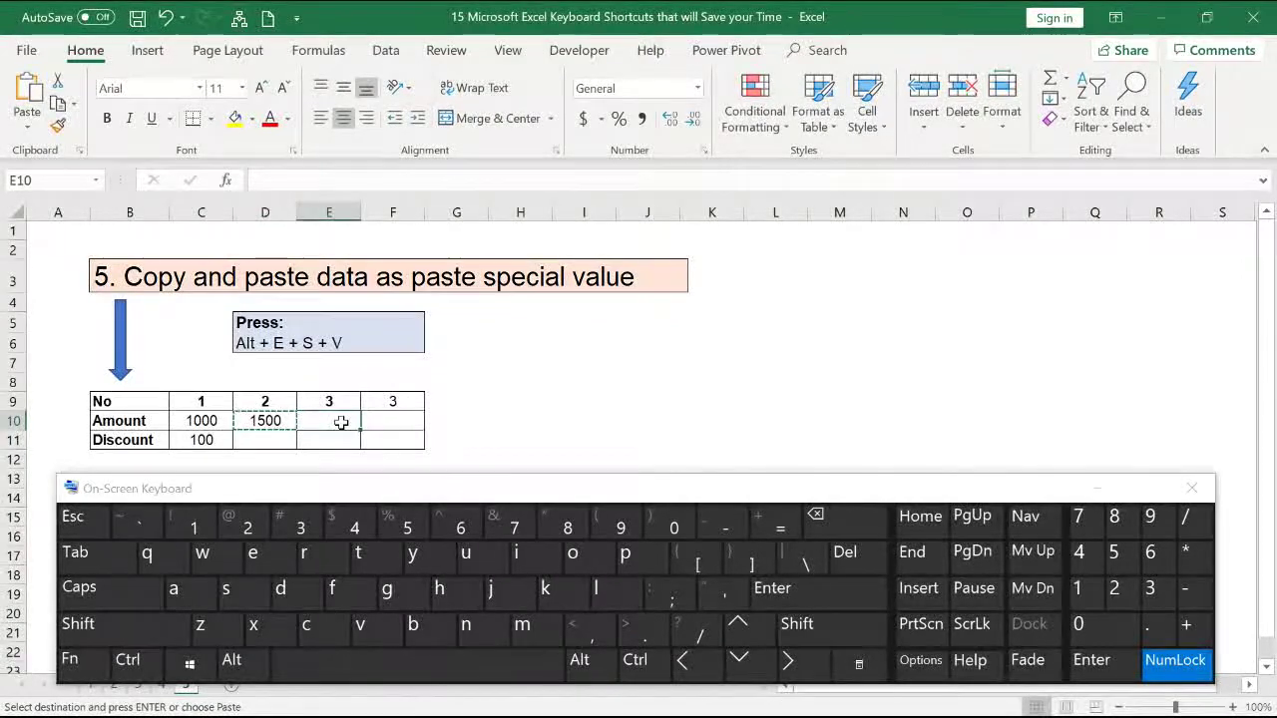
{"action": "left_click", "coordinate": [239, 662]}
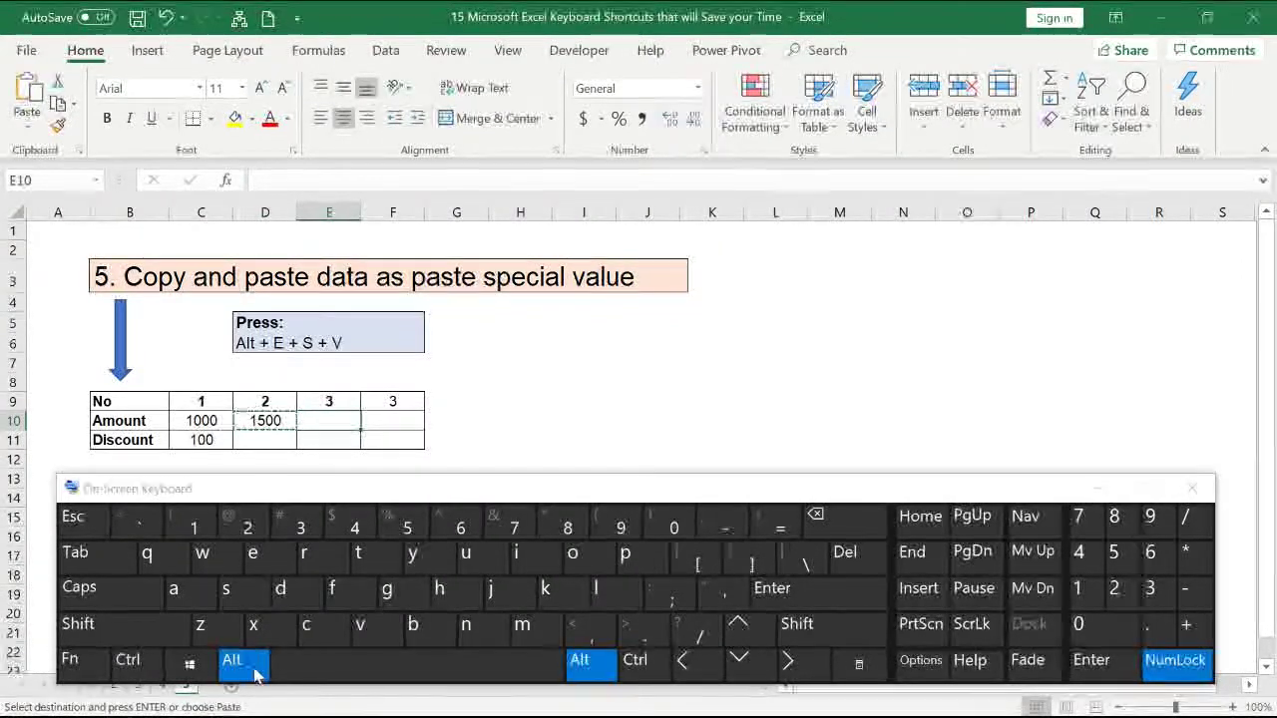
{"action": "left_click", "coordinate": [264, 560]}
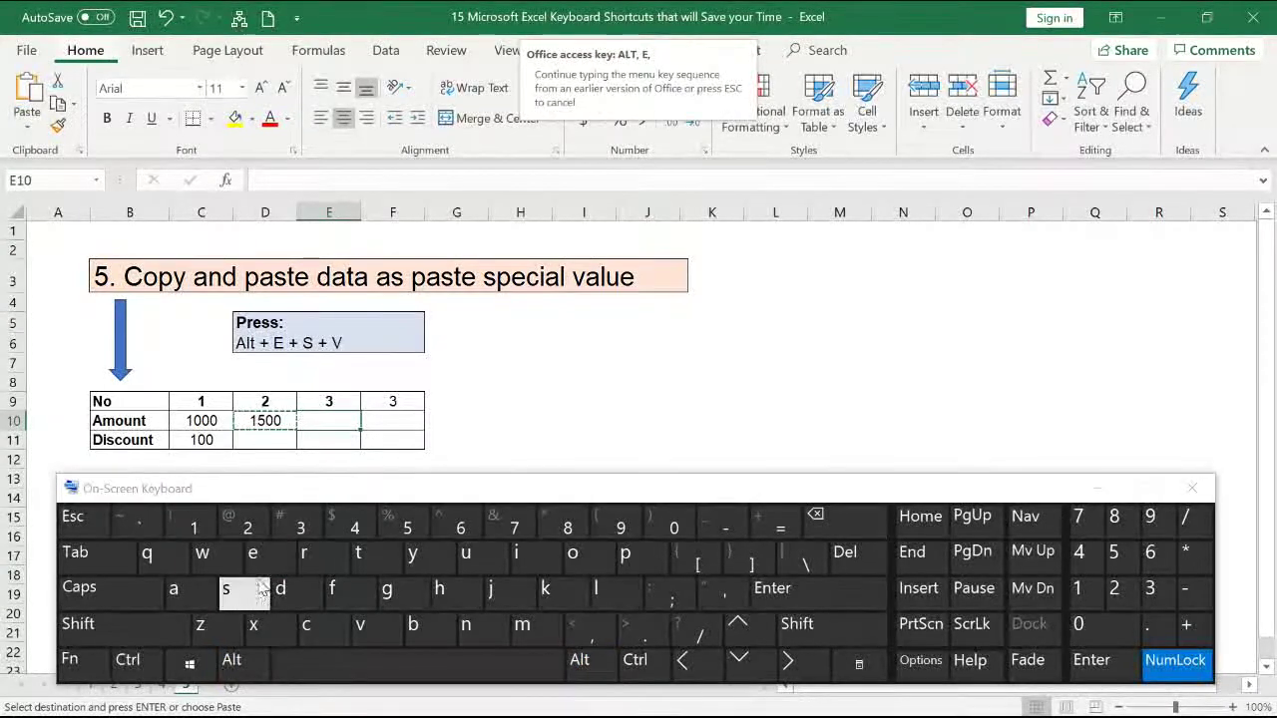
{"action": "left_click", "coordinate": [253, 599]}
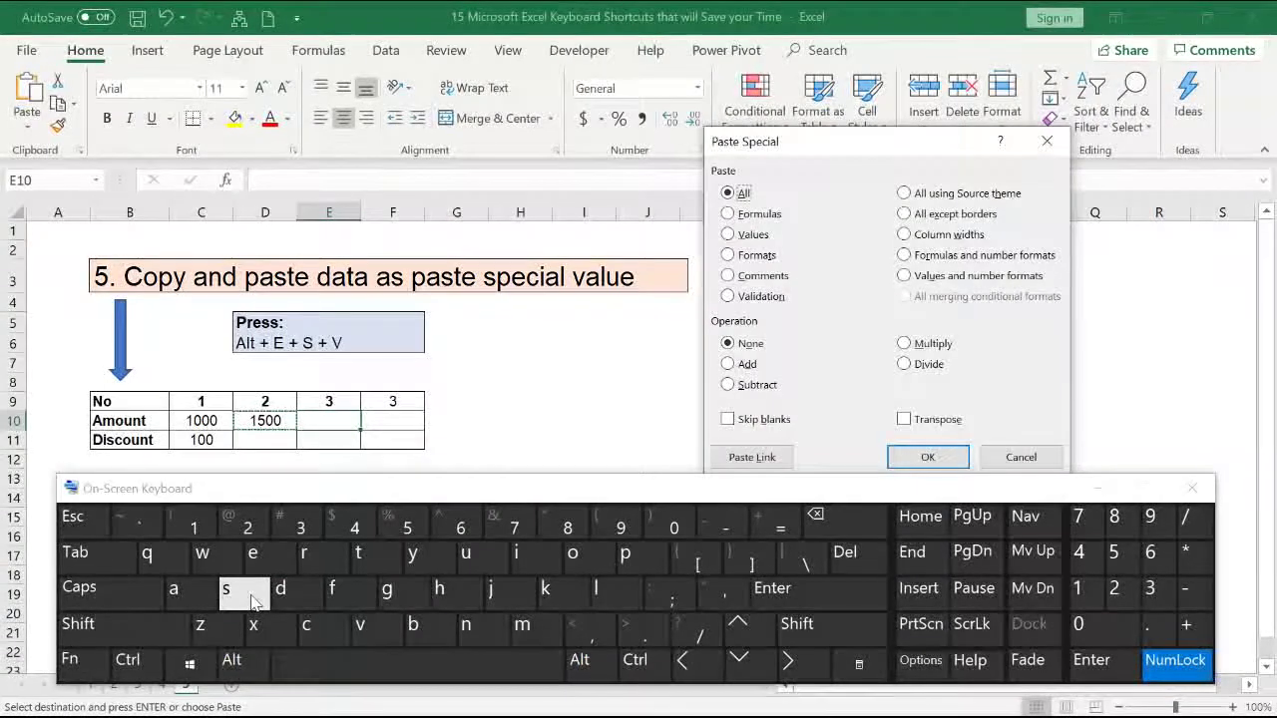
{"action": "left_click", "coordinate": [365, 636]}
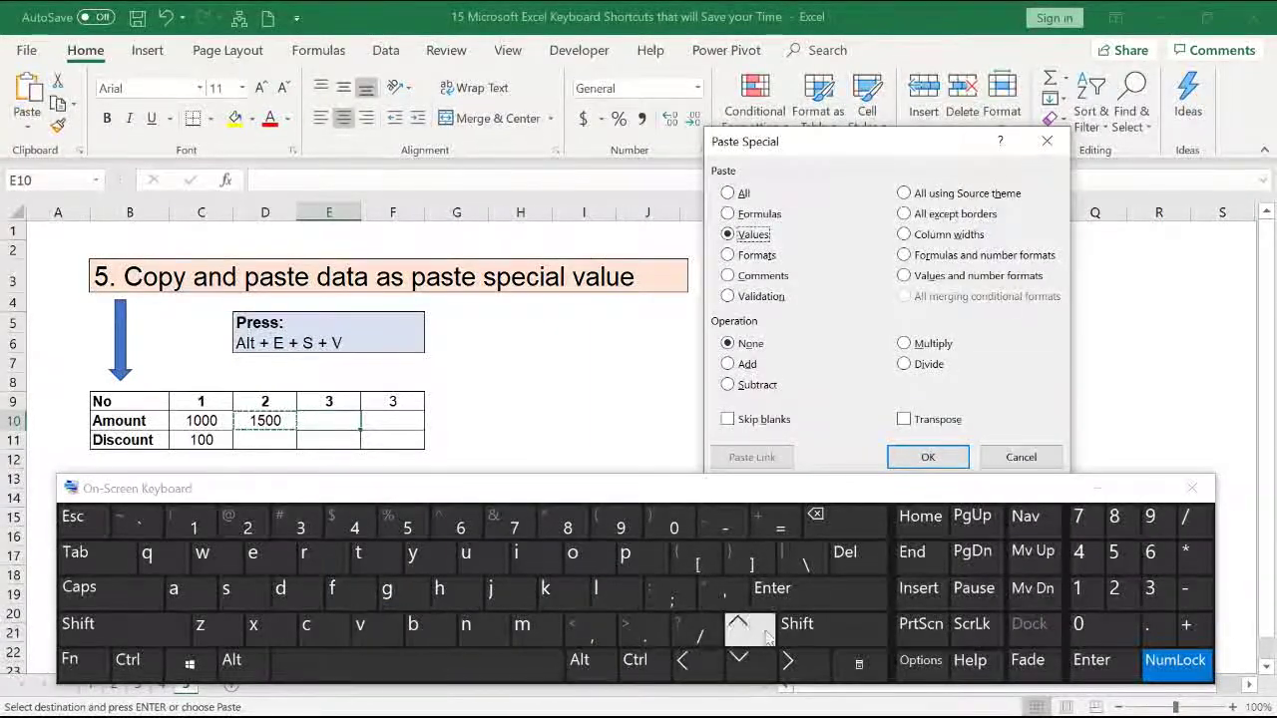
{"action": "left_click", "coordinate": [787, 601]}
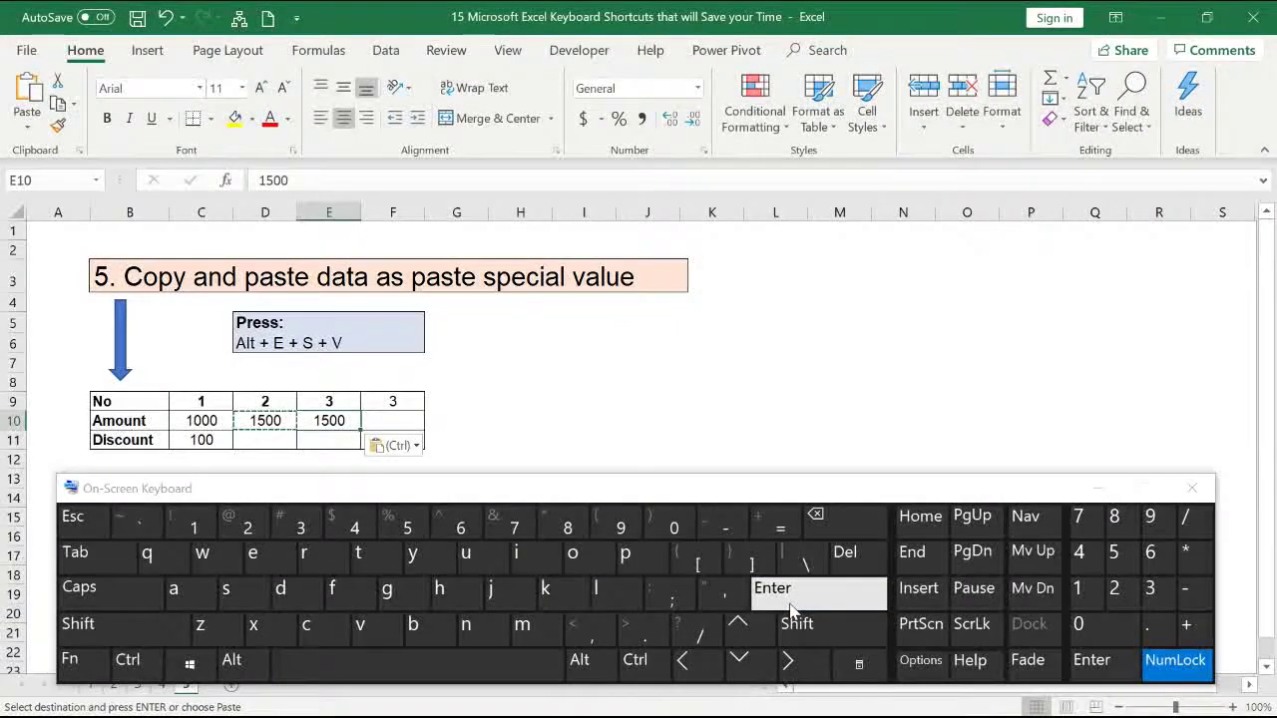
{"action": "left_click", "coordinate": [306, 180]}
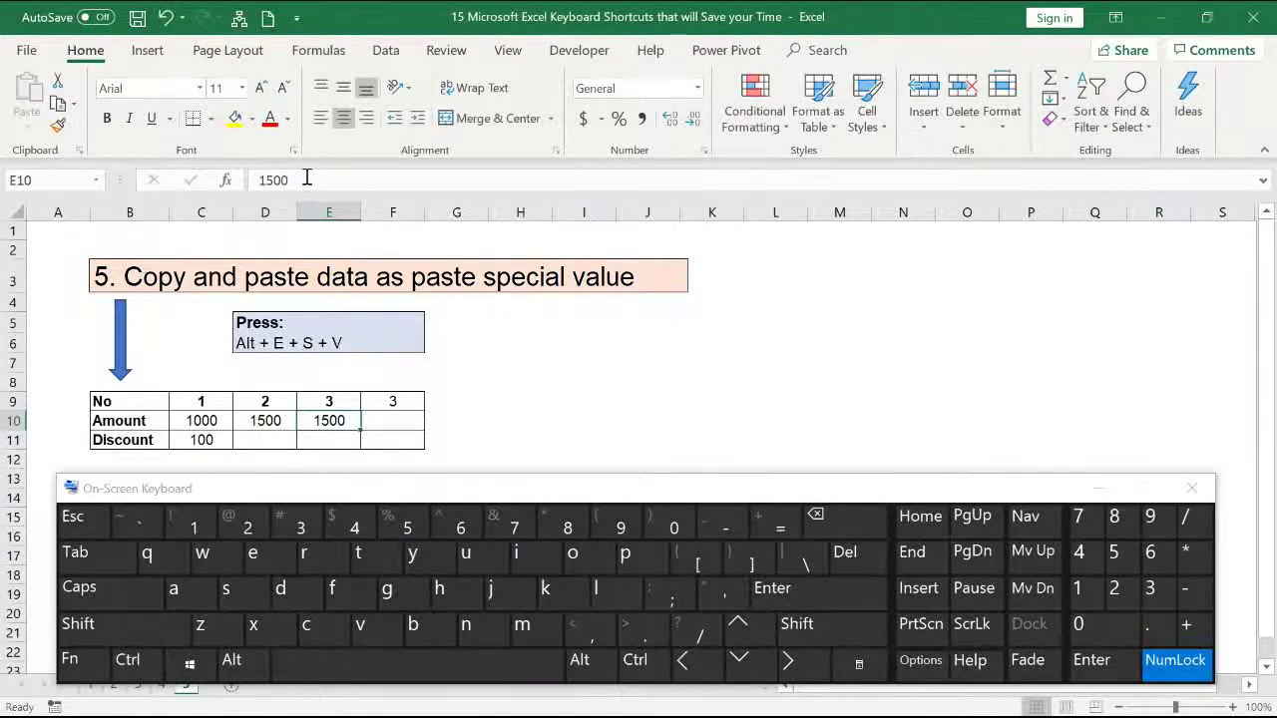
Copy the formula cell C11 in the Discount row and paste it into D11 with Paste Special as Values only
{"action": "left_click", "coordinate": [214, 439]}
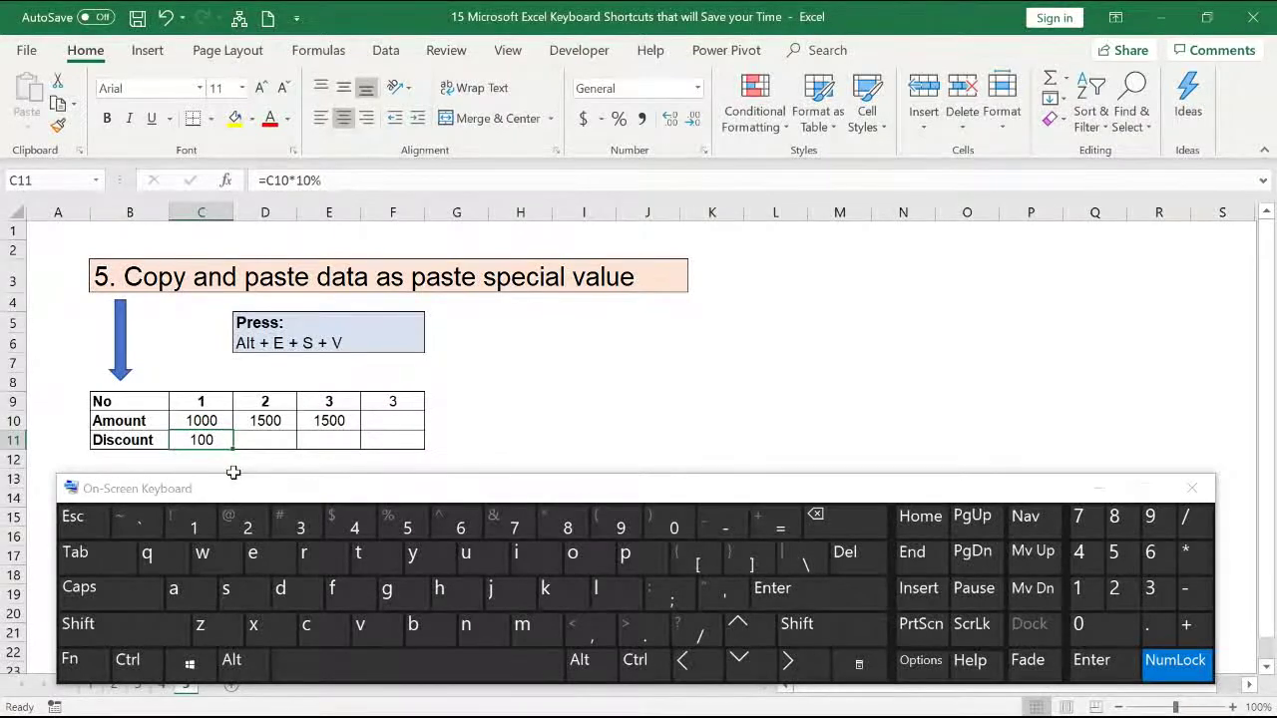
{"action": "key", "text": "ctrl"}
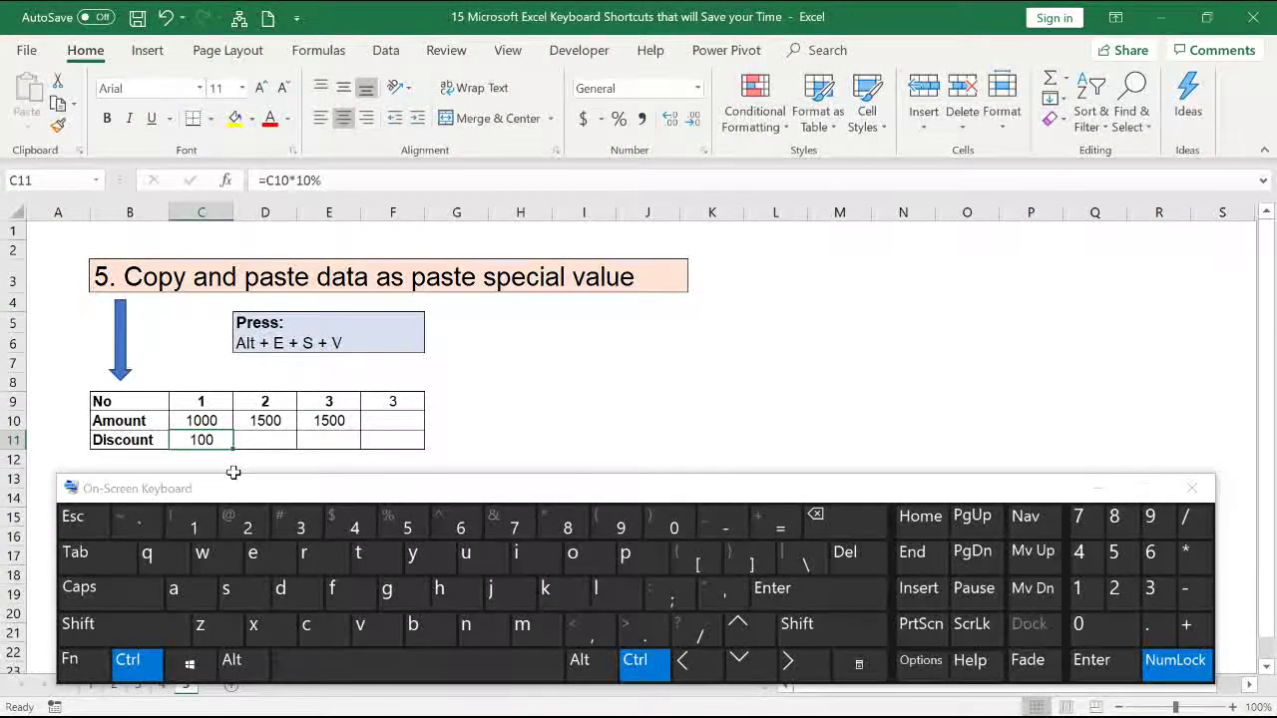
{"action": "left_click", "coordinate": [150, 662]}
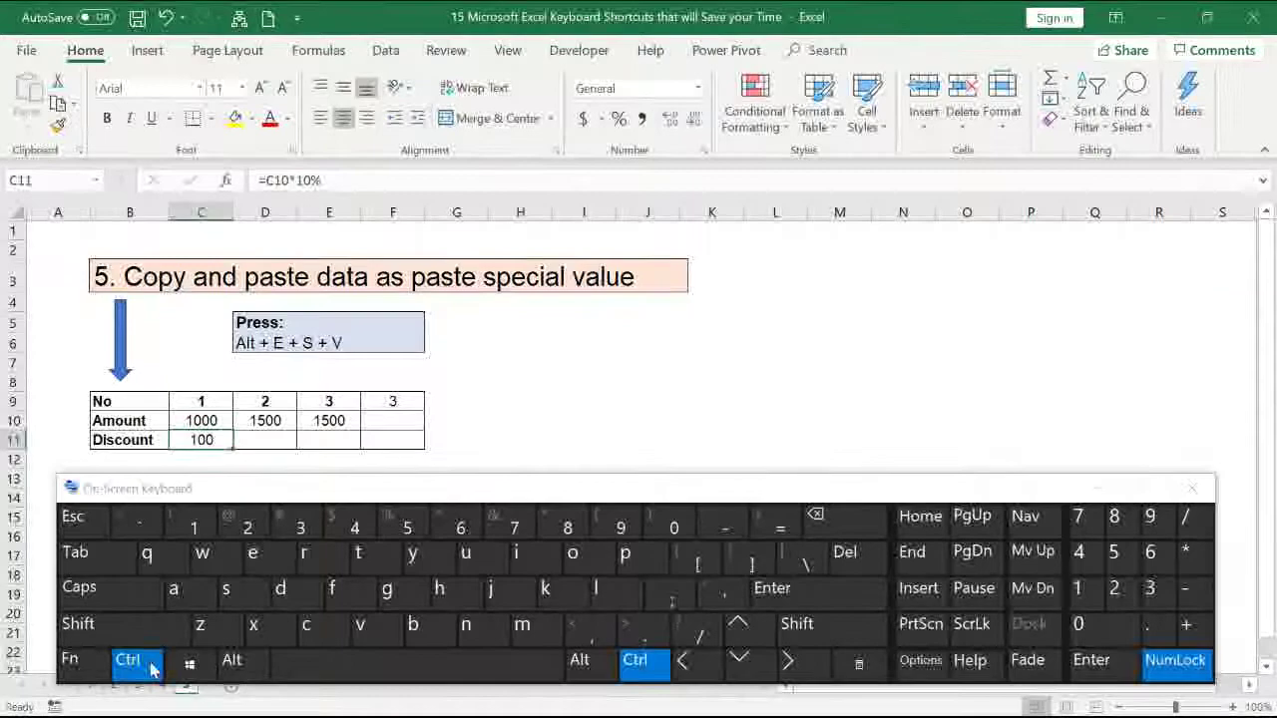
{"action": "left_click", "coordinate": [307, 641]}
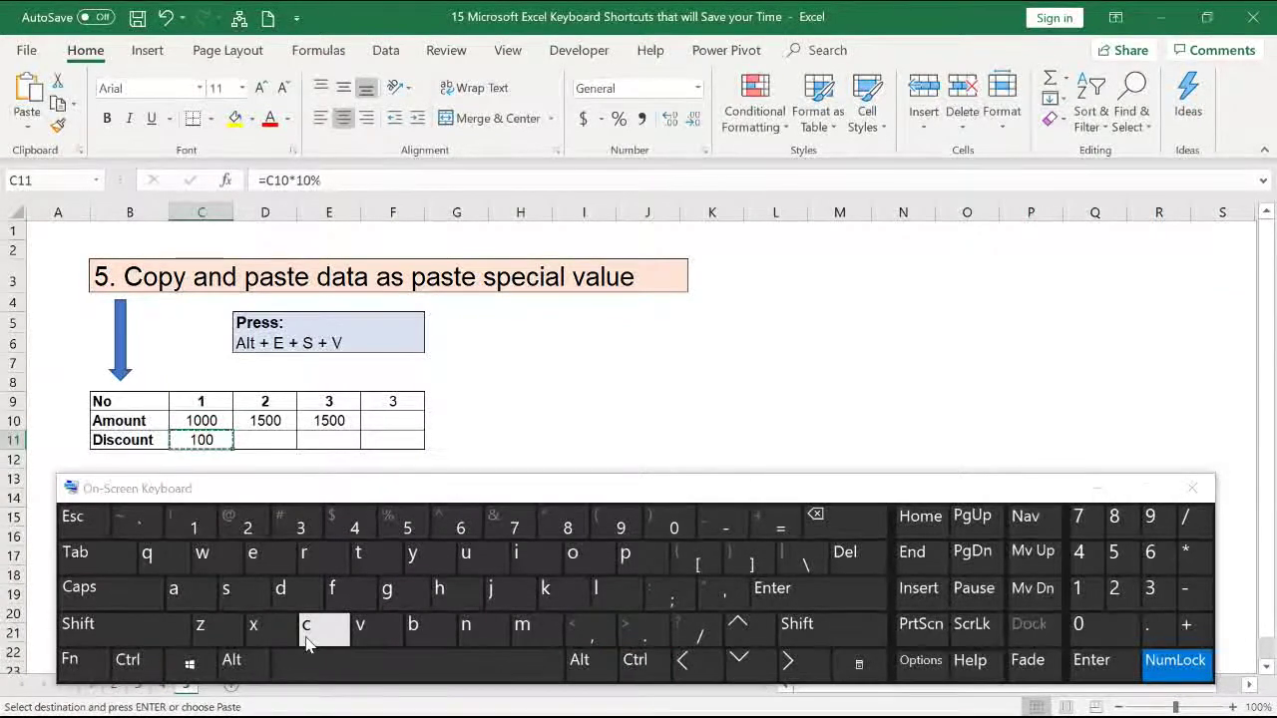
{"action": "left_click", "coordinate": [273, 441]}
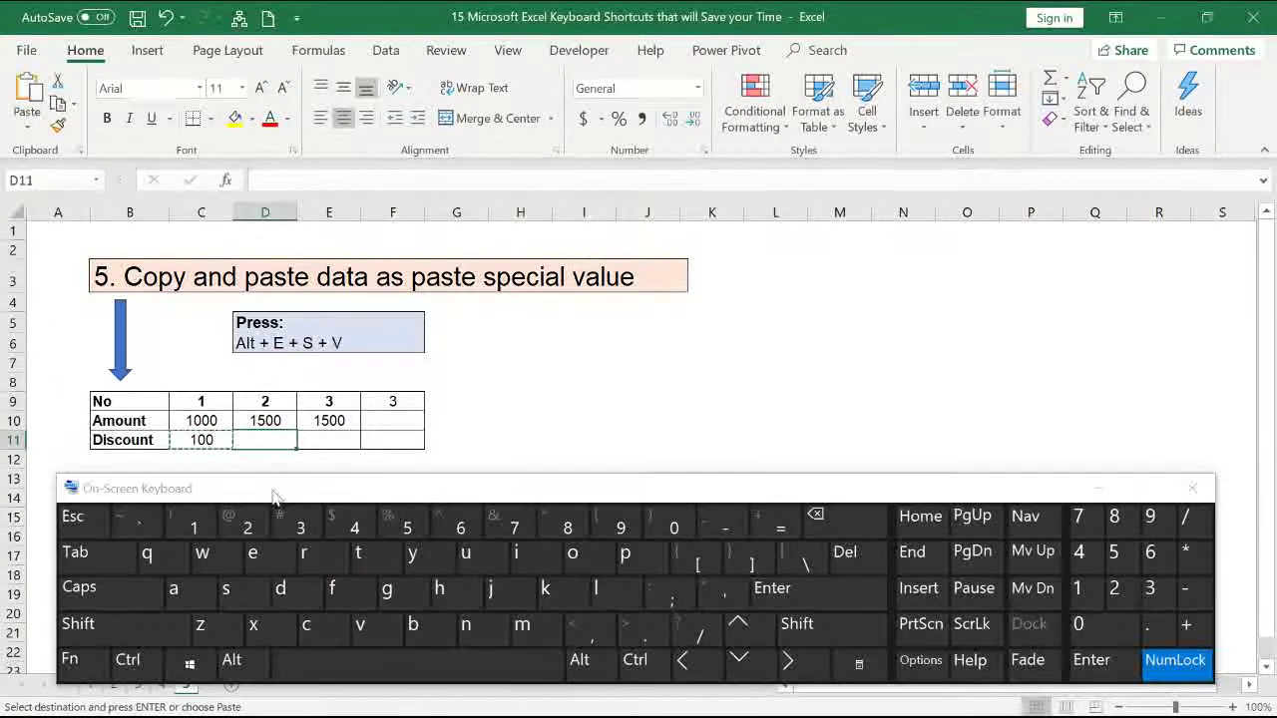
{"action": "left_click", "coordinate": [224, 661]}
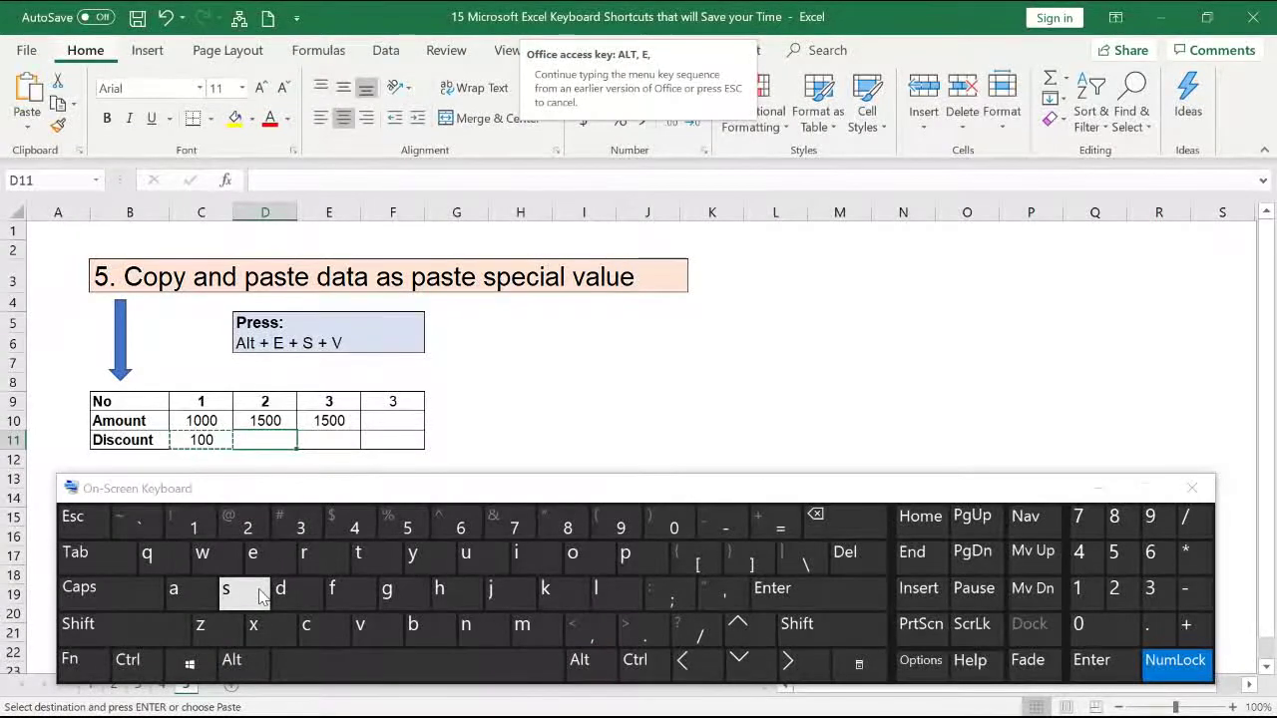
{"action": "left_click", "coordinate": [258, 596]}
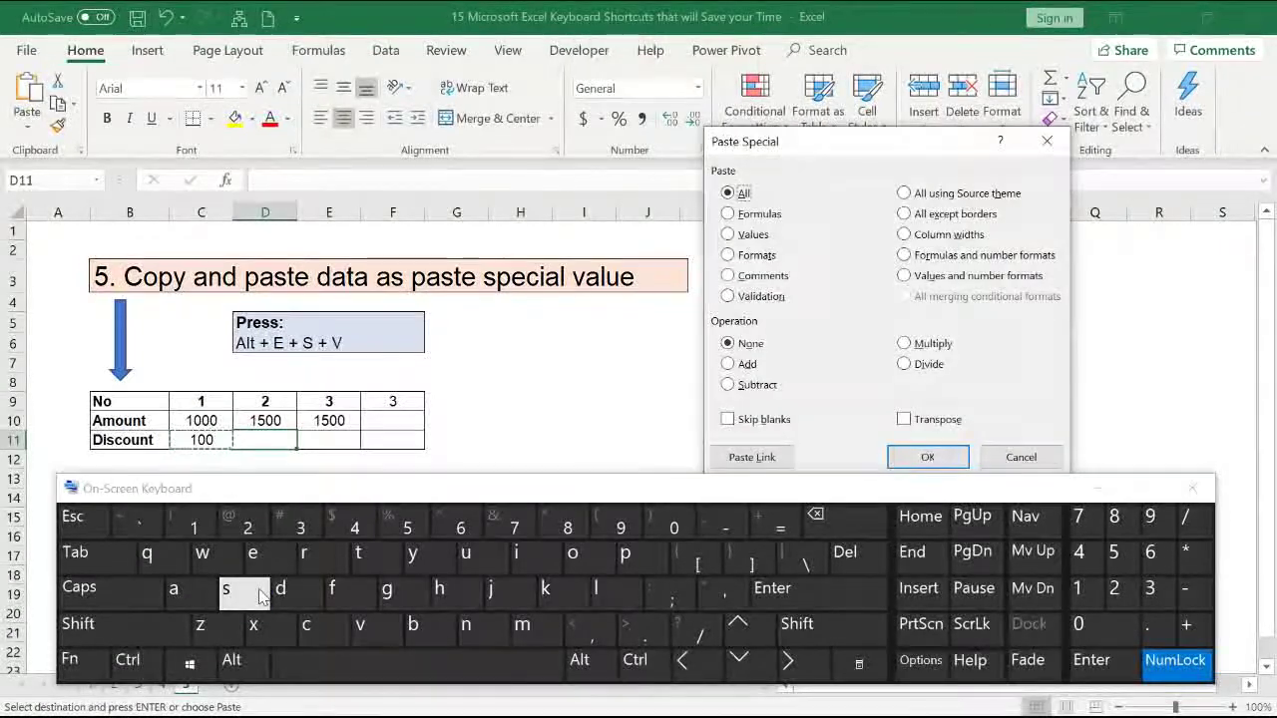
{"action": "left_click", "coordinate": [360, 625]}
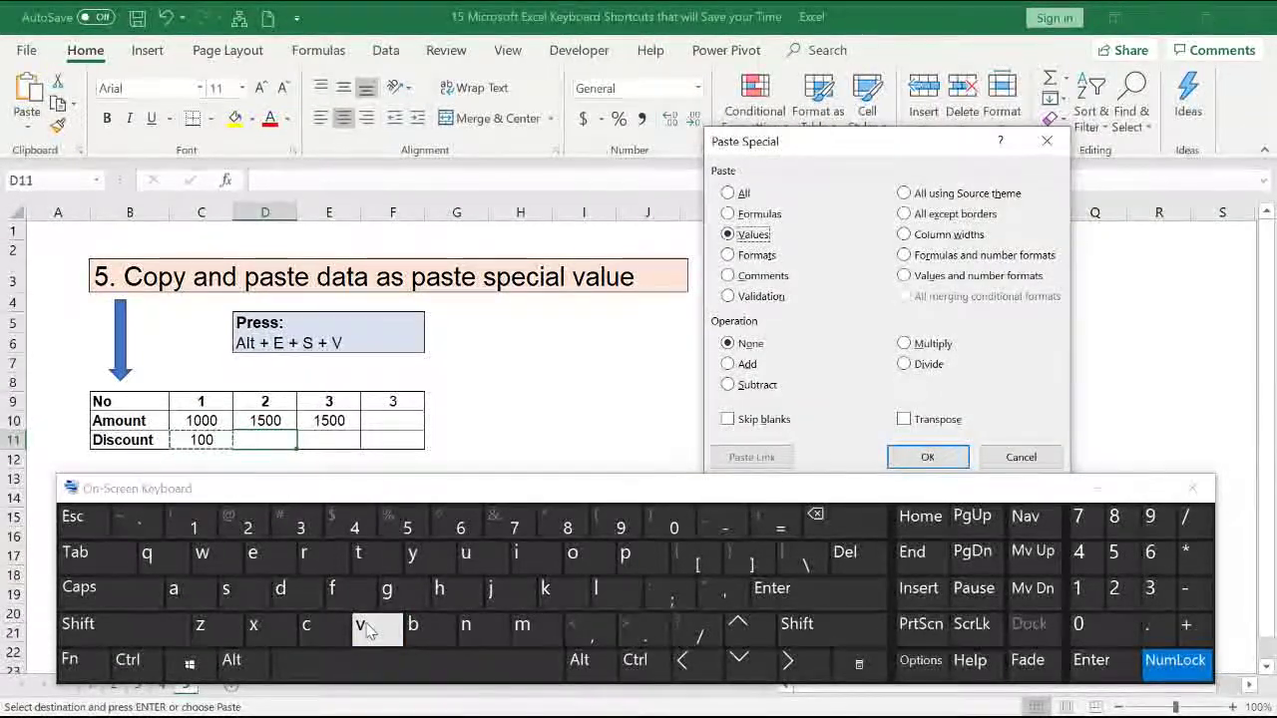
{"action": "left_click", "coordinate": [783, 612]}
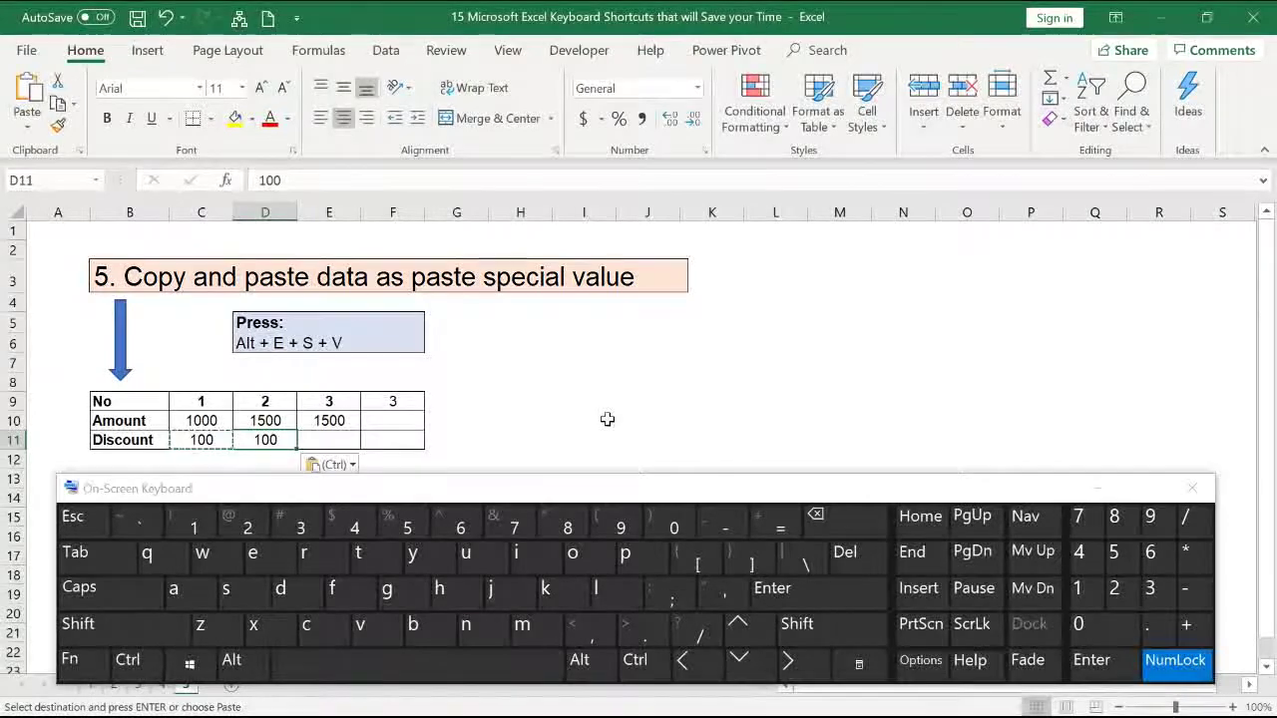
Paste the copied Discount cell into E11 as well, using Paste Special with Values only
{"action": "left_click", "coordinate": [351, 440]}
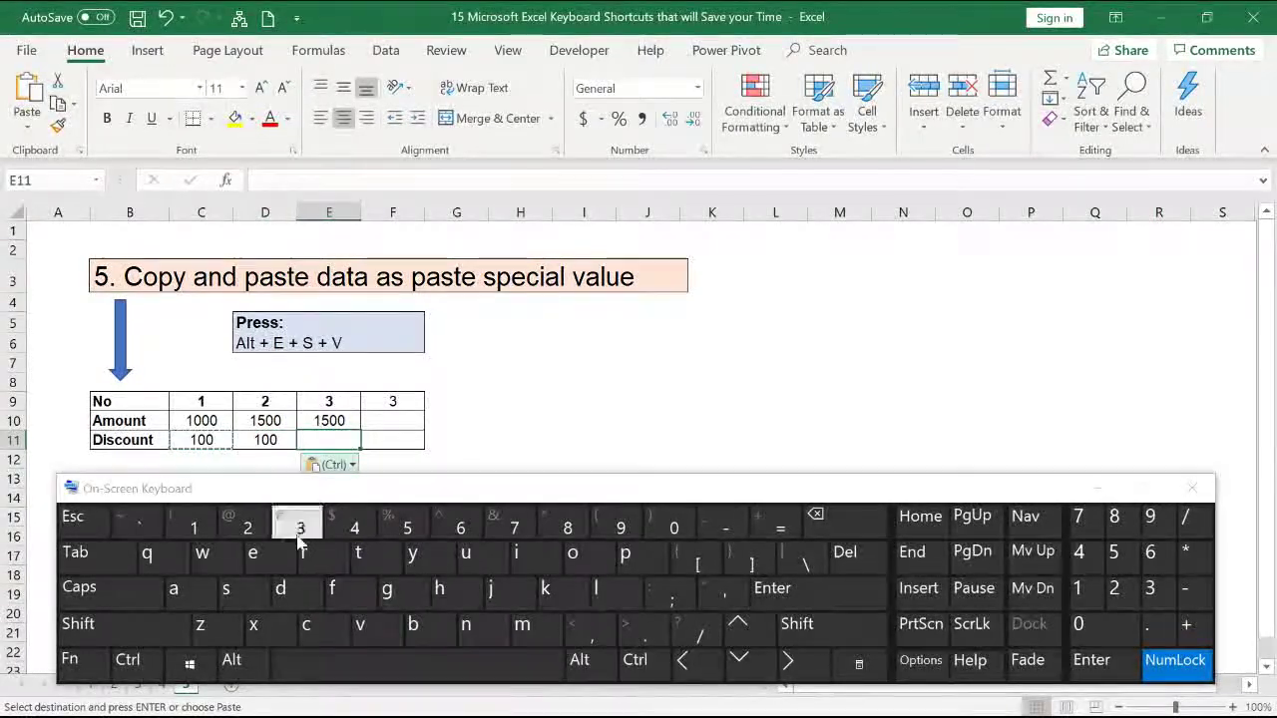
{"action": "left_click", "coordinate": [239, 662]}
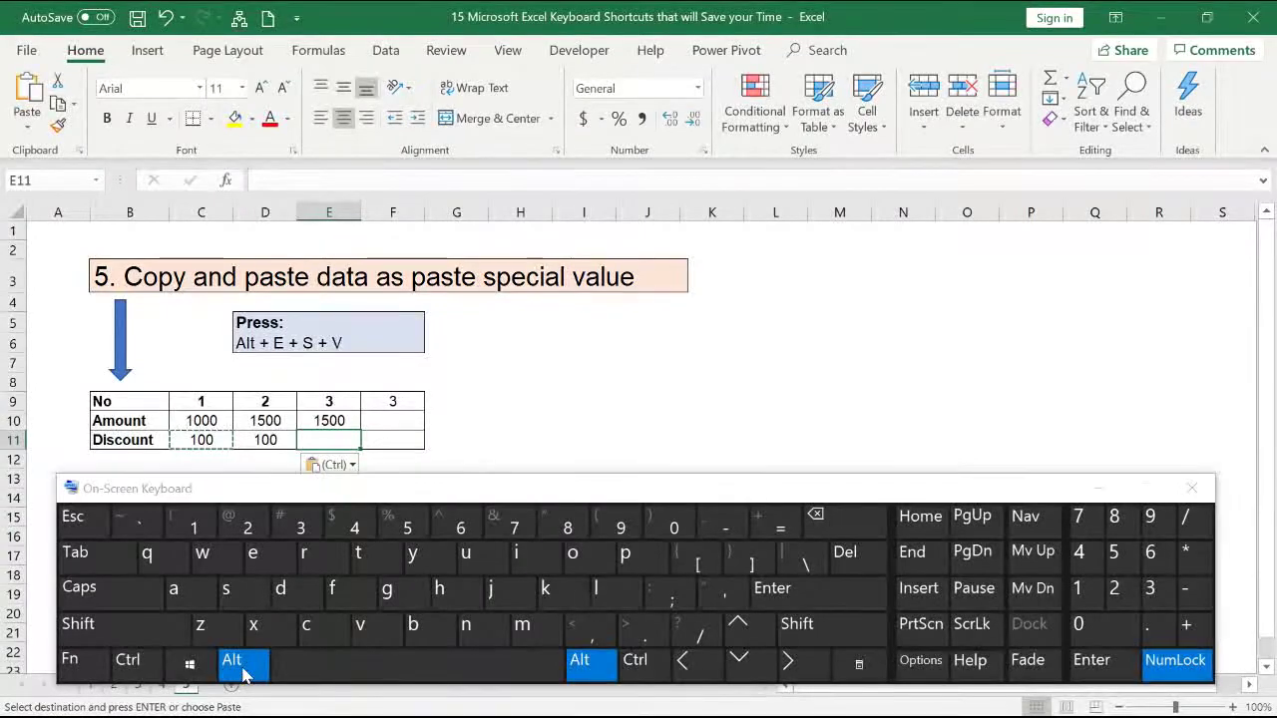
{"action": "left_click", "coordinate": [261, 557]}
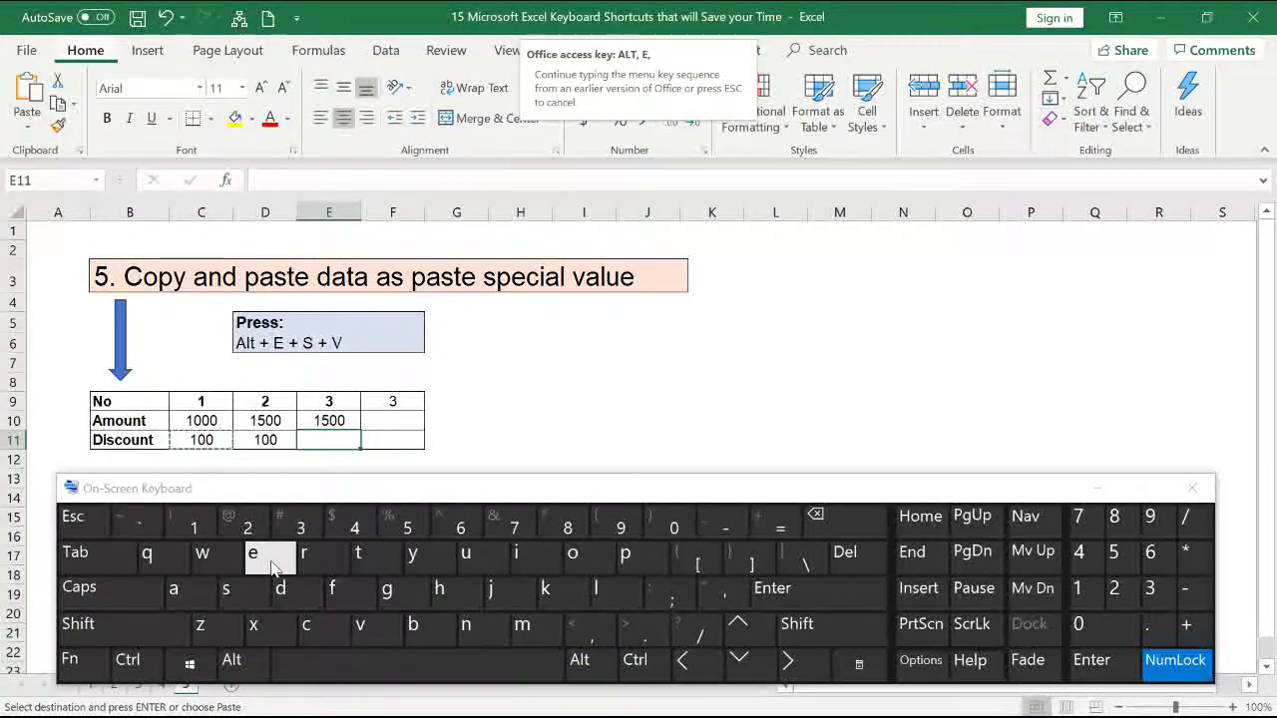
{"action": "left_click", "coordinate": [252, 596]}
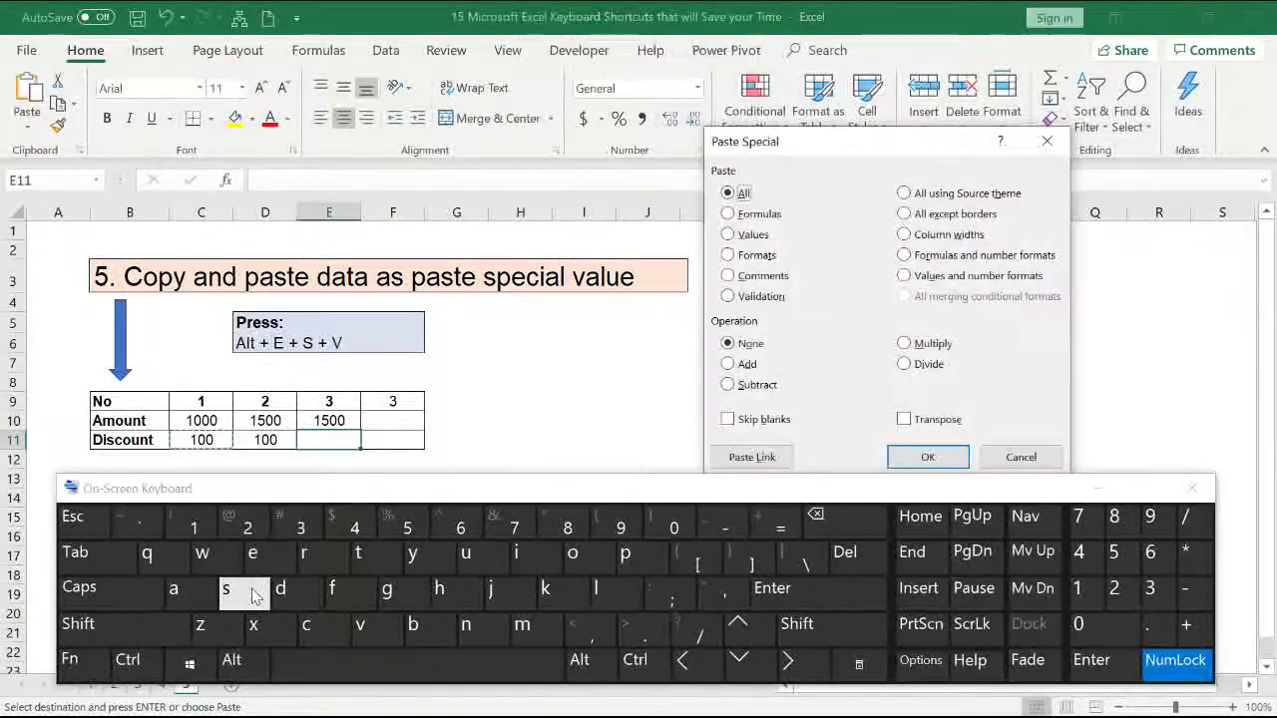
{"action": "left_click", "coordinate": [363, 626]}
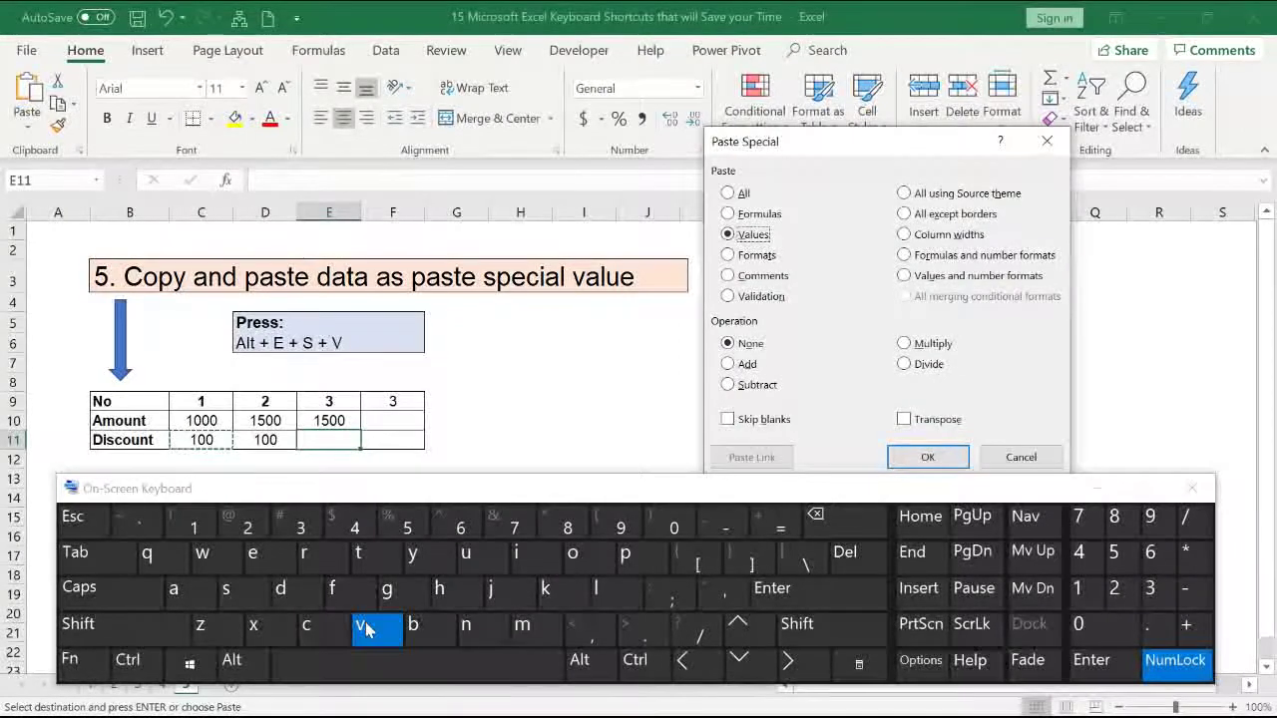
{"action": "left_click", "coordinate": [804, 602]}
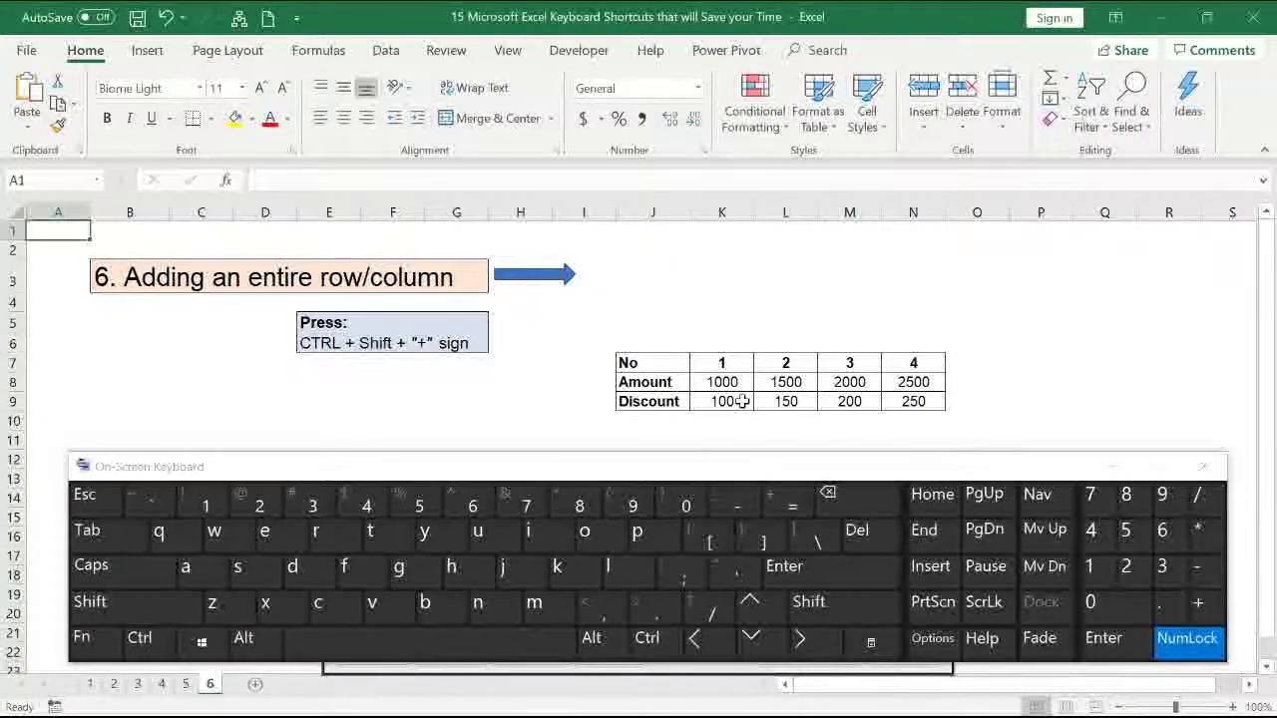
Select the entire Discount row (row 9) and insert a blank row above it
{"action": "left_click", "coordinate": [738, 401]}
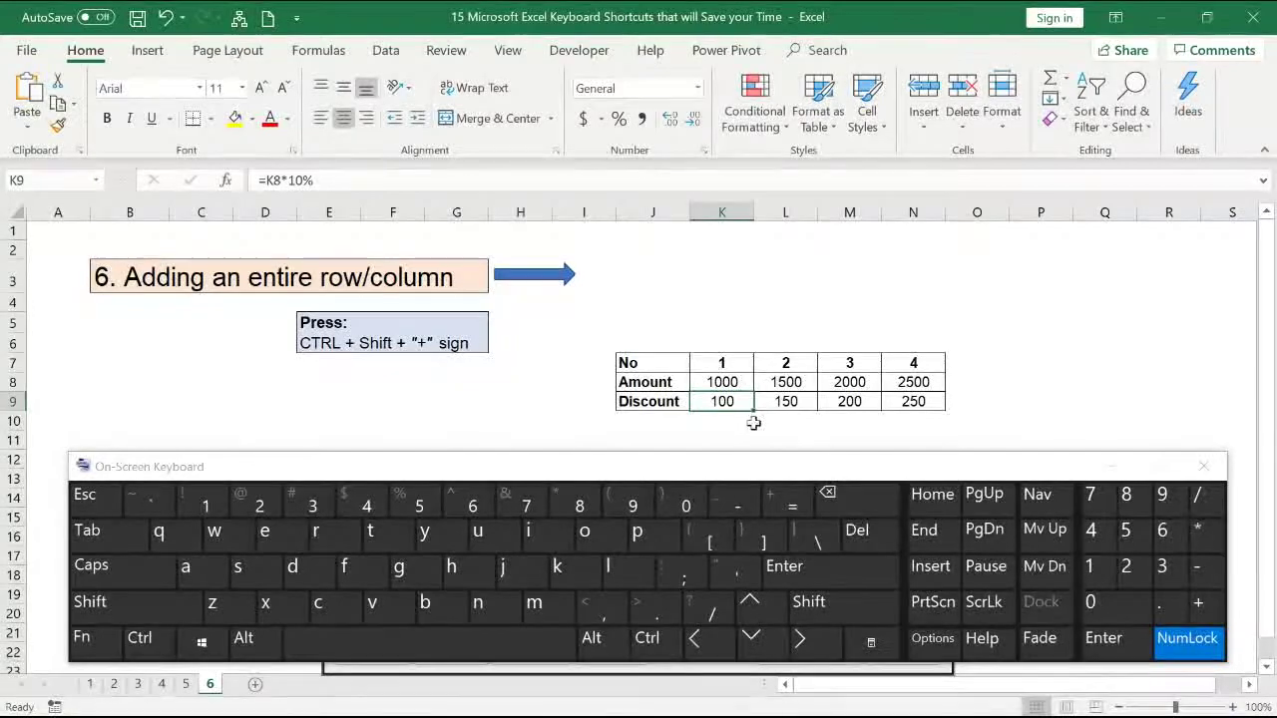
{"action": "left_click", "coordinate": [145, 616]}
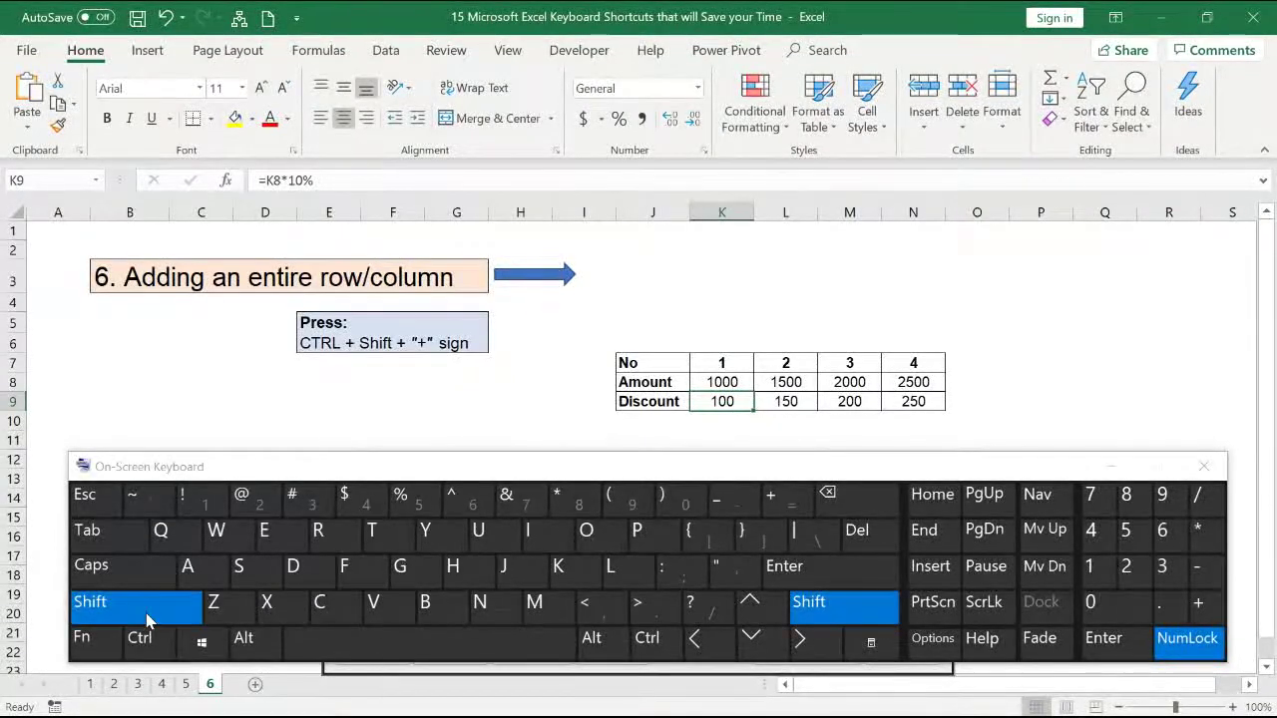
{"action": "left_click", "coordinate": [312, 640]}
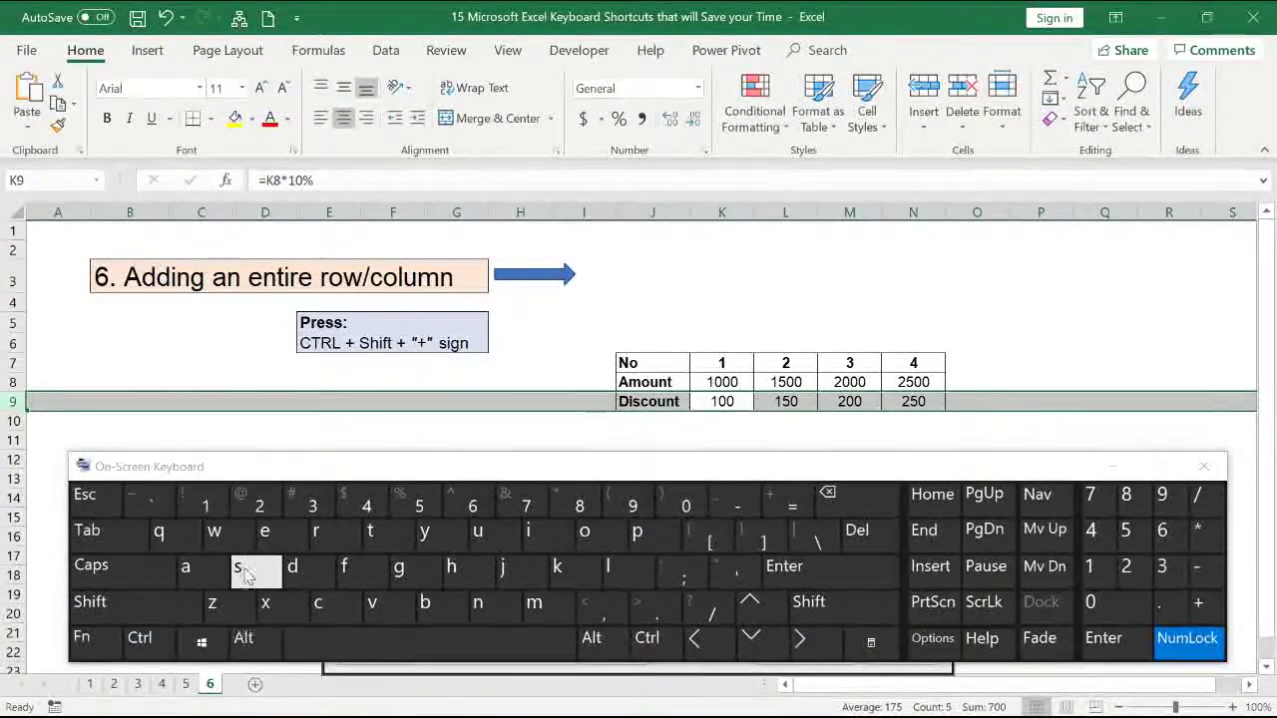
{"action": "left_click", "coordinate": [152, 641]}
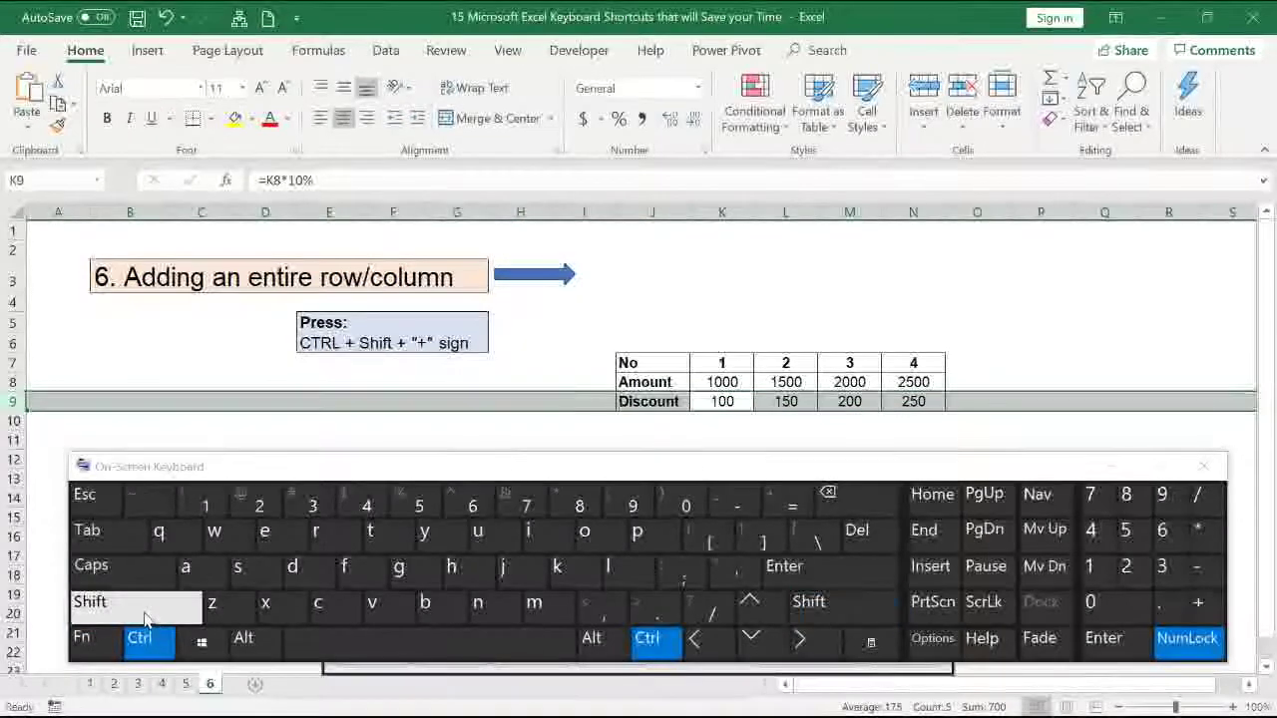
{"action": "left_click", "coordinate": [146, 618]}
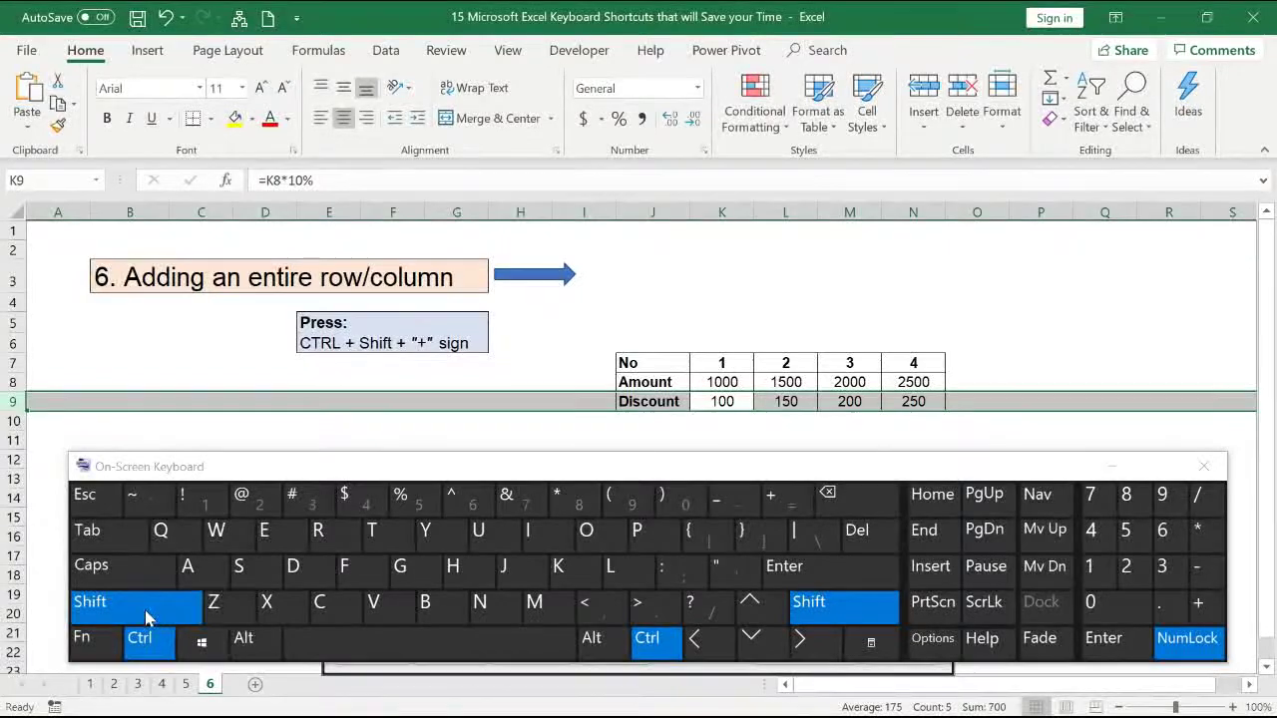
{"action": "left_click", "coordinate": [776, 499]}
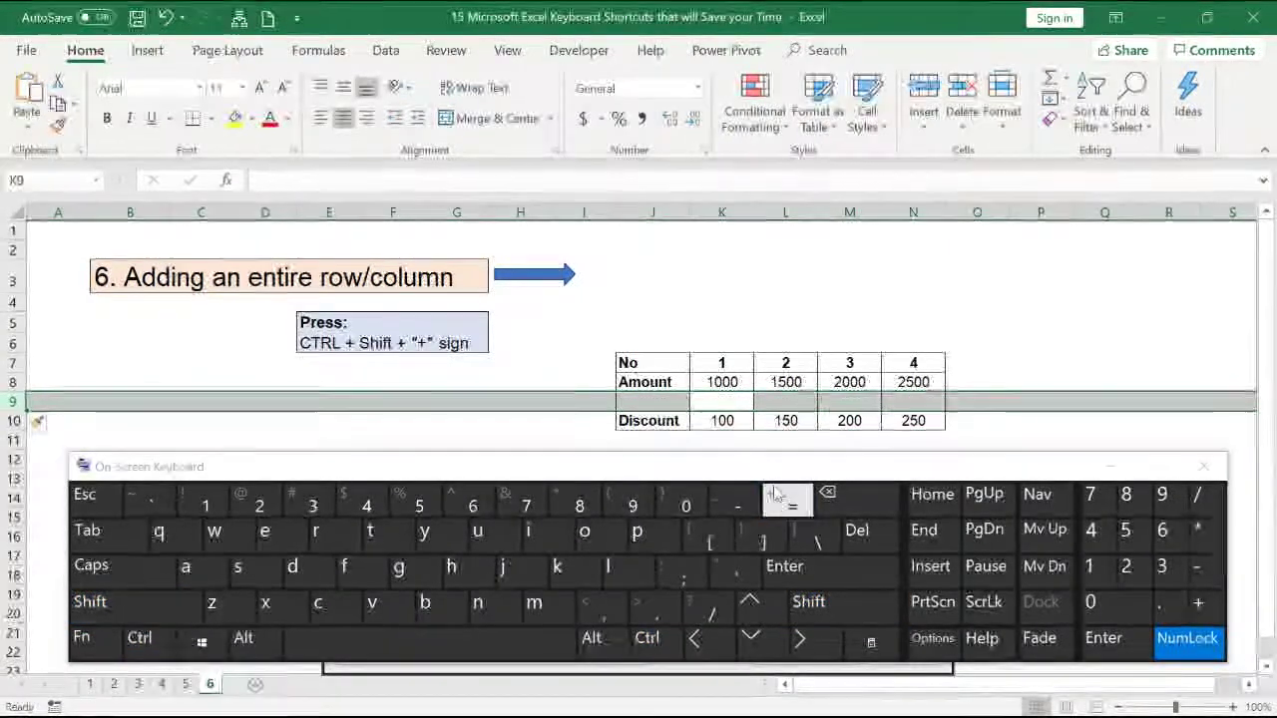
Label the blank row between Amount and Discount with % in cell J9
{"action": "left_click", "coordinate": [671, 400]}
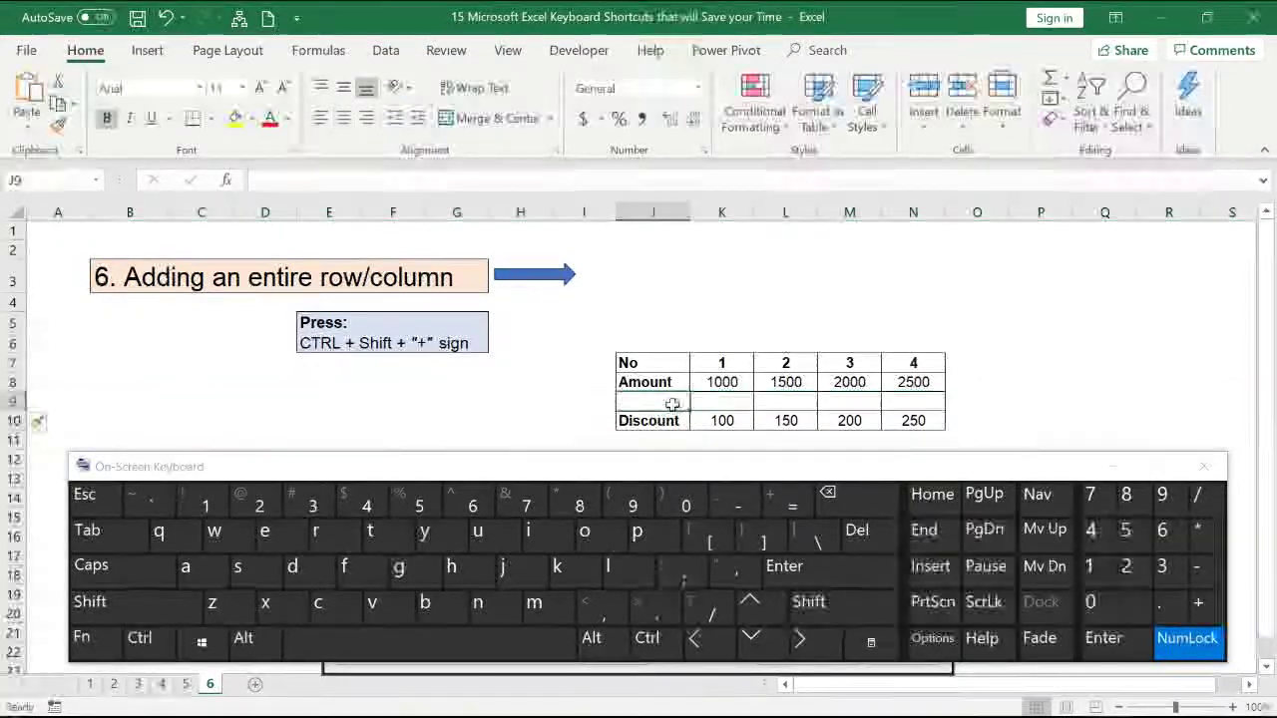
{"action": "key", "text": "shift"}
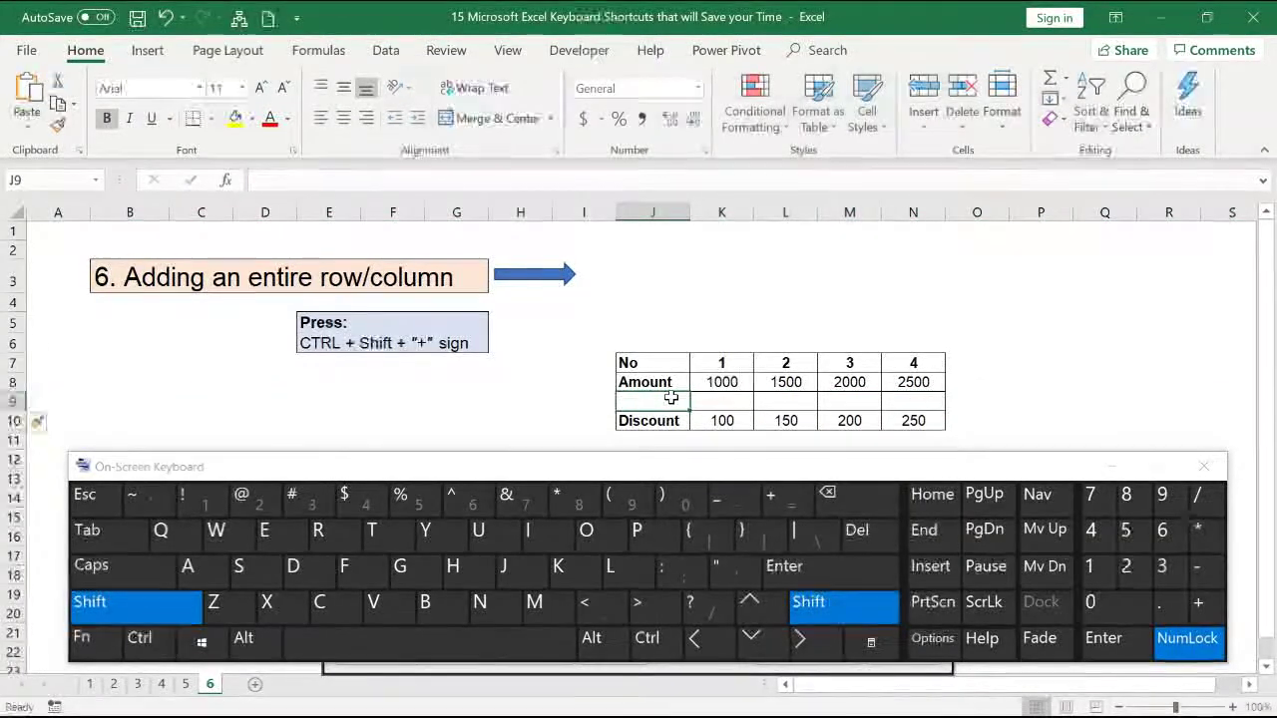
{"action": "type", "text": "%"}
{"action": "key", "text": "Return"}
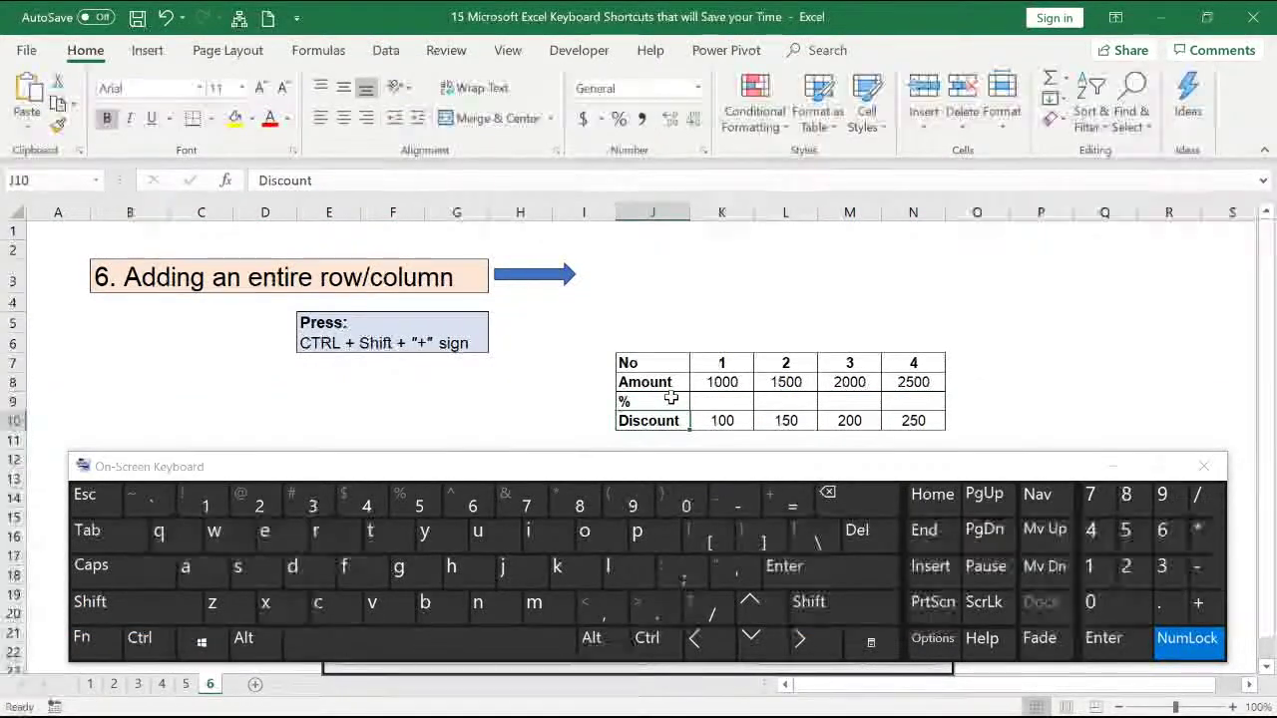
Select the entire column L, holding No 2, and insert a blank column before it
{"action": "left_click", "coordinate": [793, 364]}
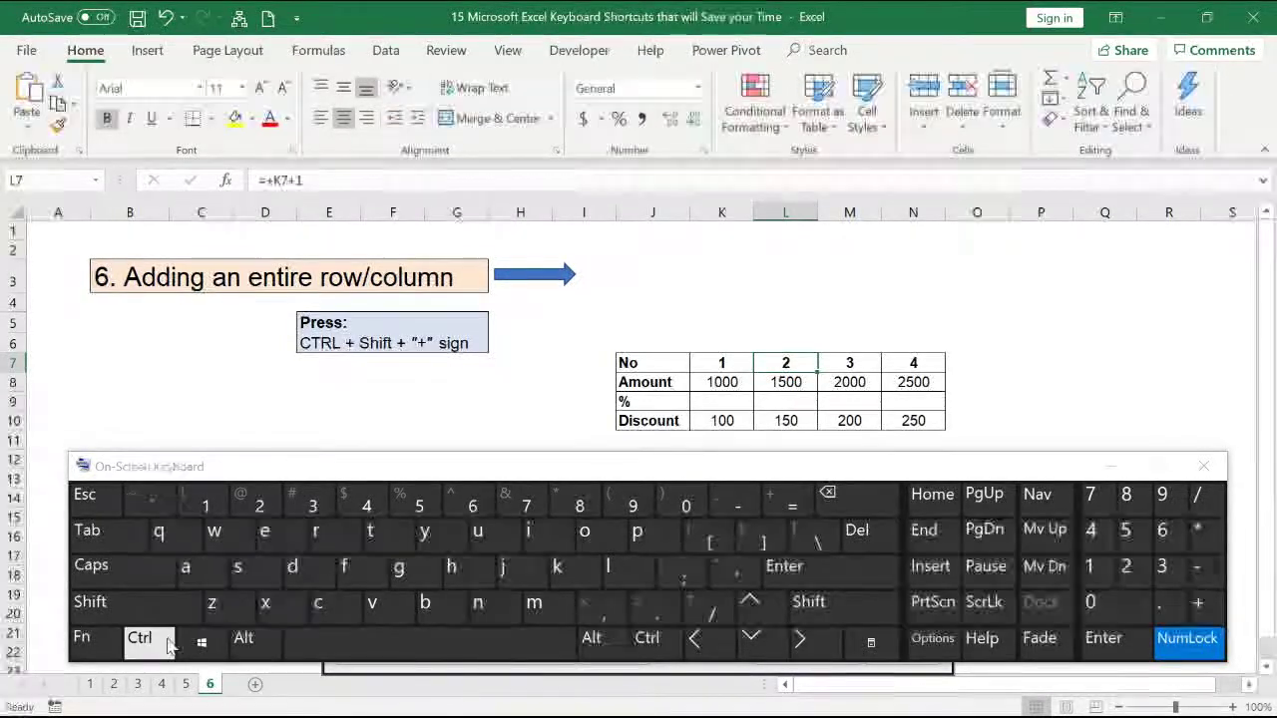
{"action": "left_click", "coordinate": [323, 658]}
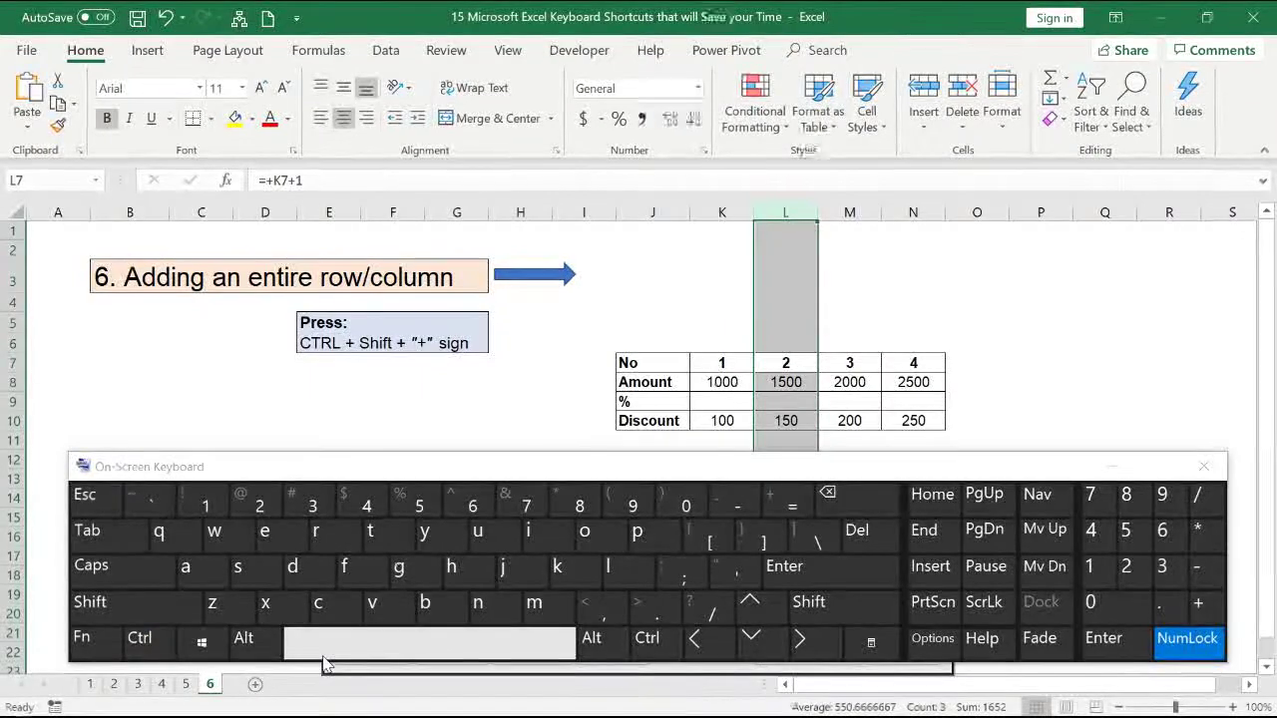
{"action": "left_click", "coordinate": [149, 638]}
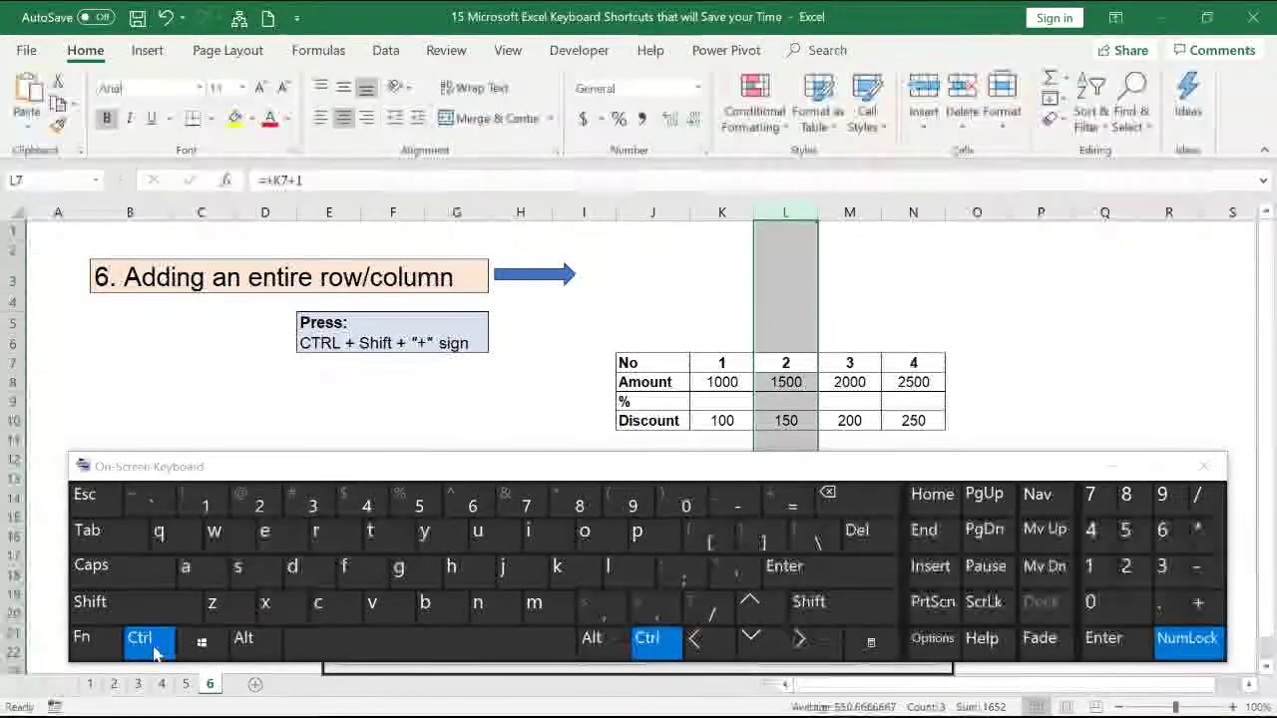
{"action": "left_click", "coordinate": [137, 604]}
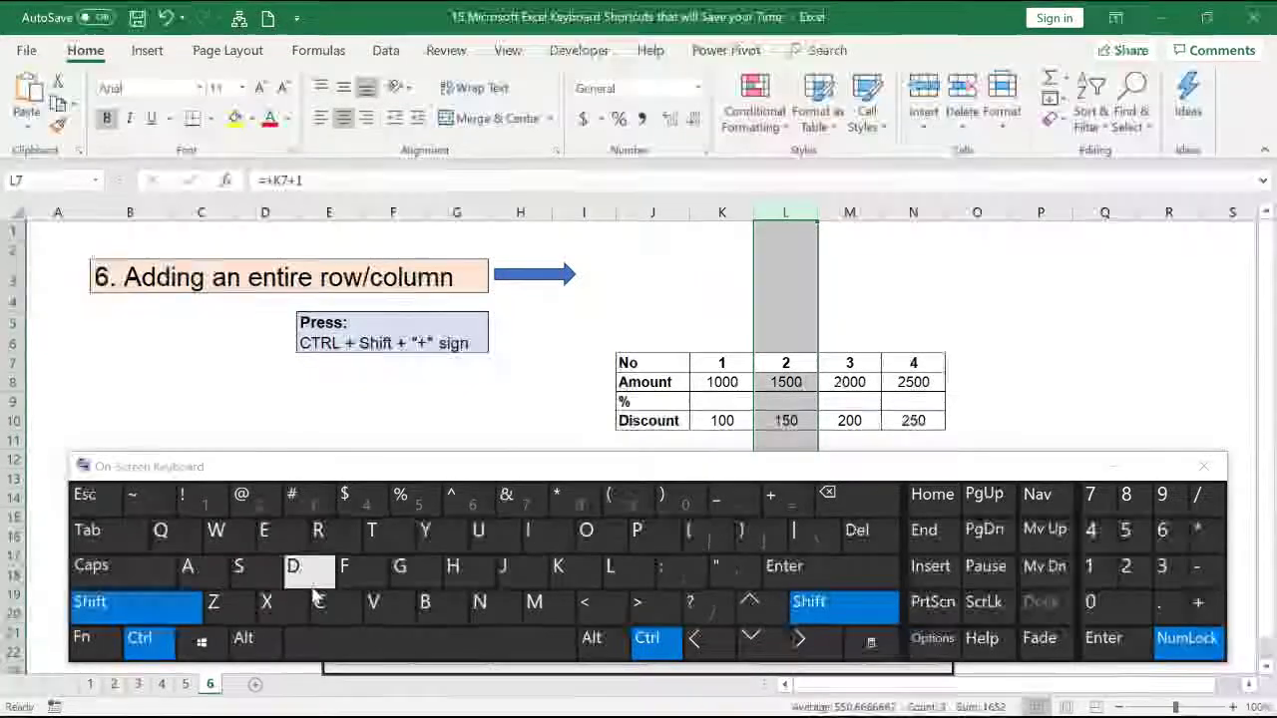
{"action": "left_click", "coordinate": [783, 500]}
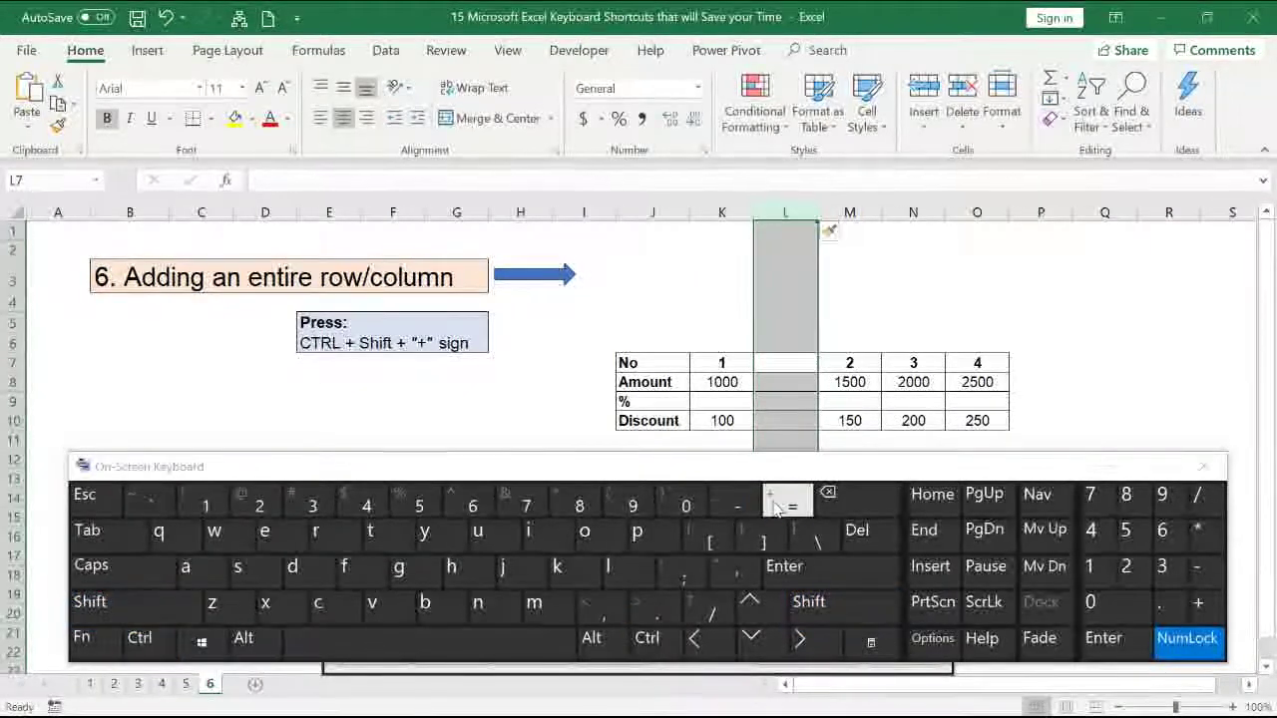
Enter 1250 in cell L8, in the Amount row of the blank column
{"action": "left_click", "coordinate": [798, 382]}
{"action": "type", "text": "125"}
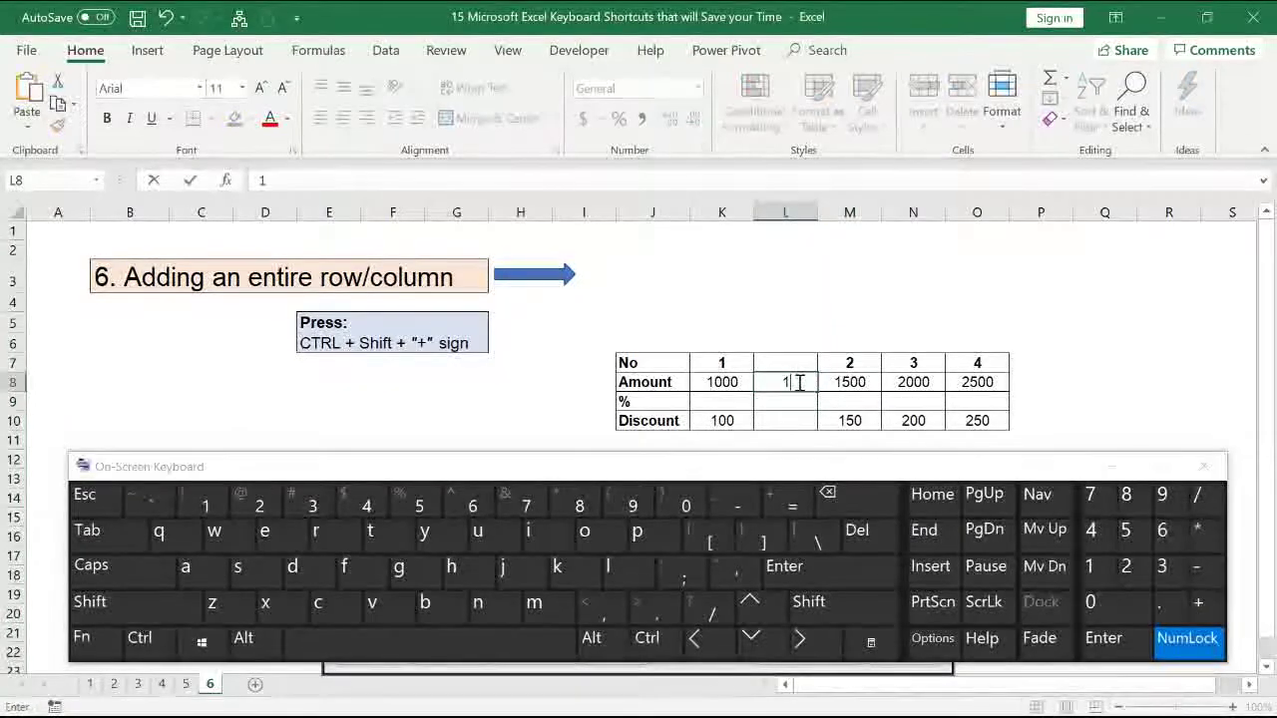
{"action": "type", "text": "0"}
{"action": "key", "text": "Return"}
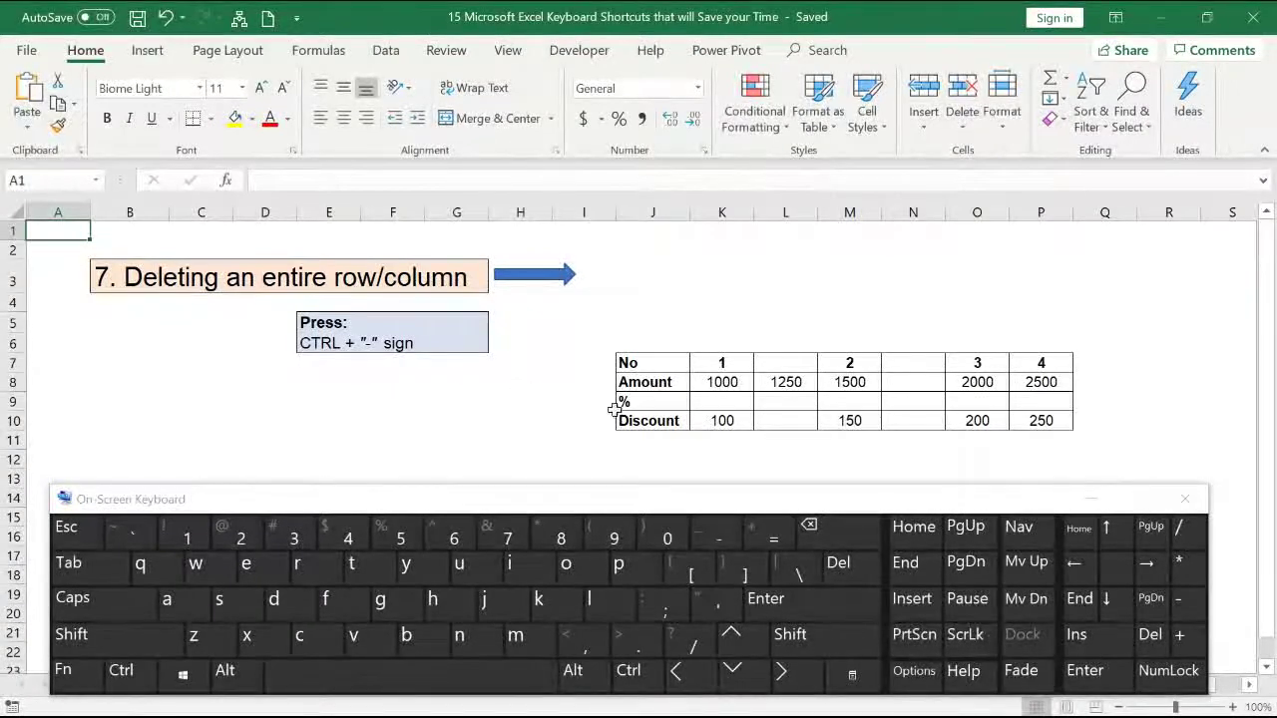
Select the entire % row (row 9) and delete it
{"action": "left_click", "coordinate": [650, 403]}
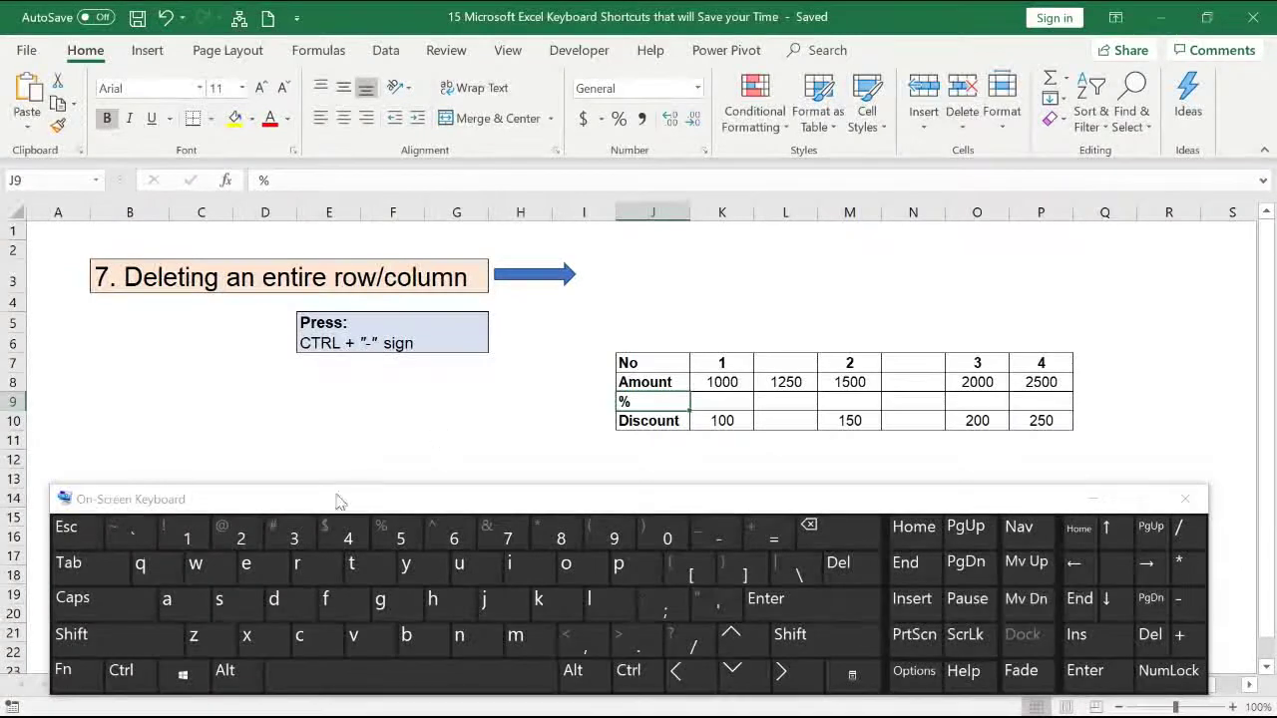
{"action": "left_click", "coordinate": [128, 649]}
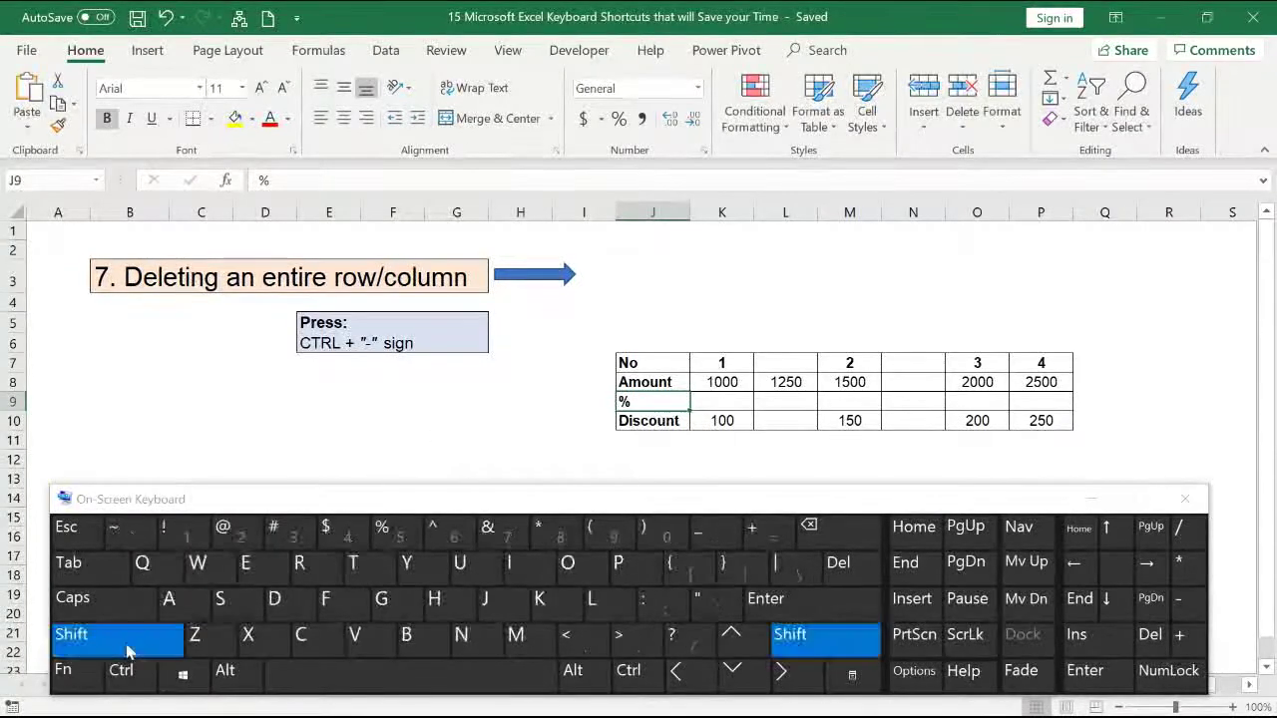
{"action": "left_click", "coordinate": [297, 681]}
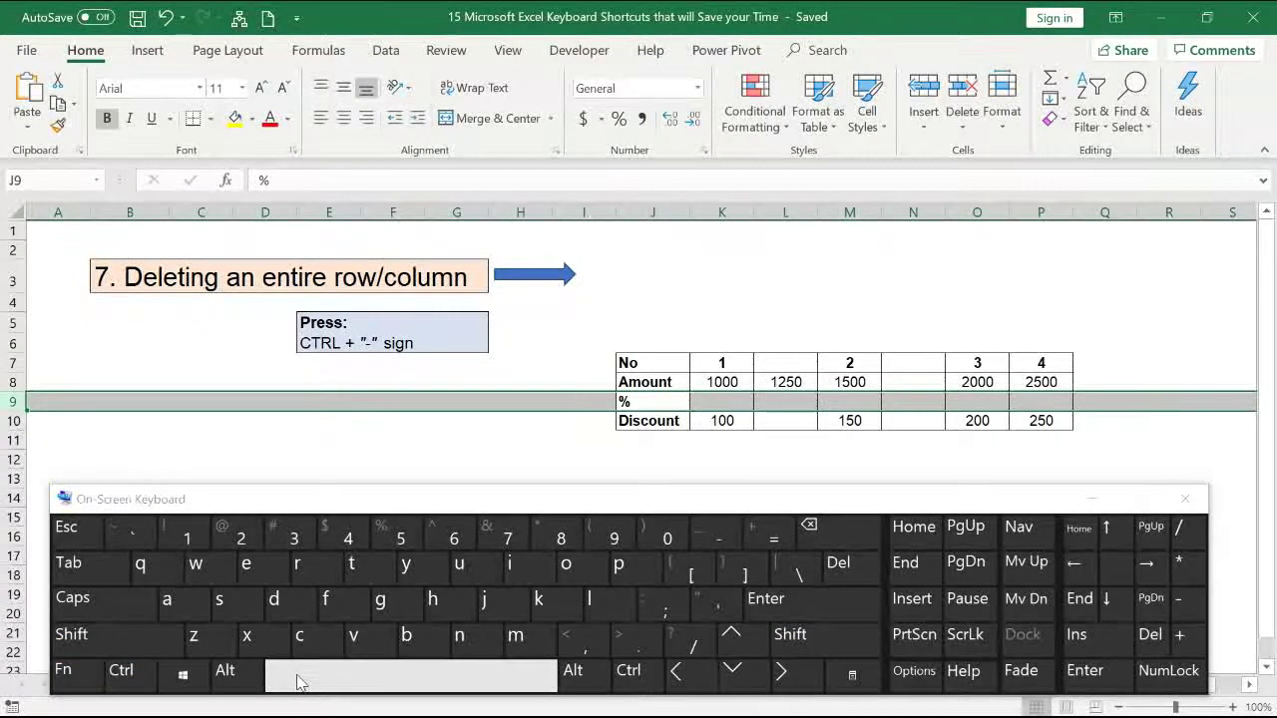
{"action": "left_click", "coordinate": [135, 677]}
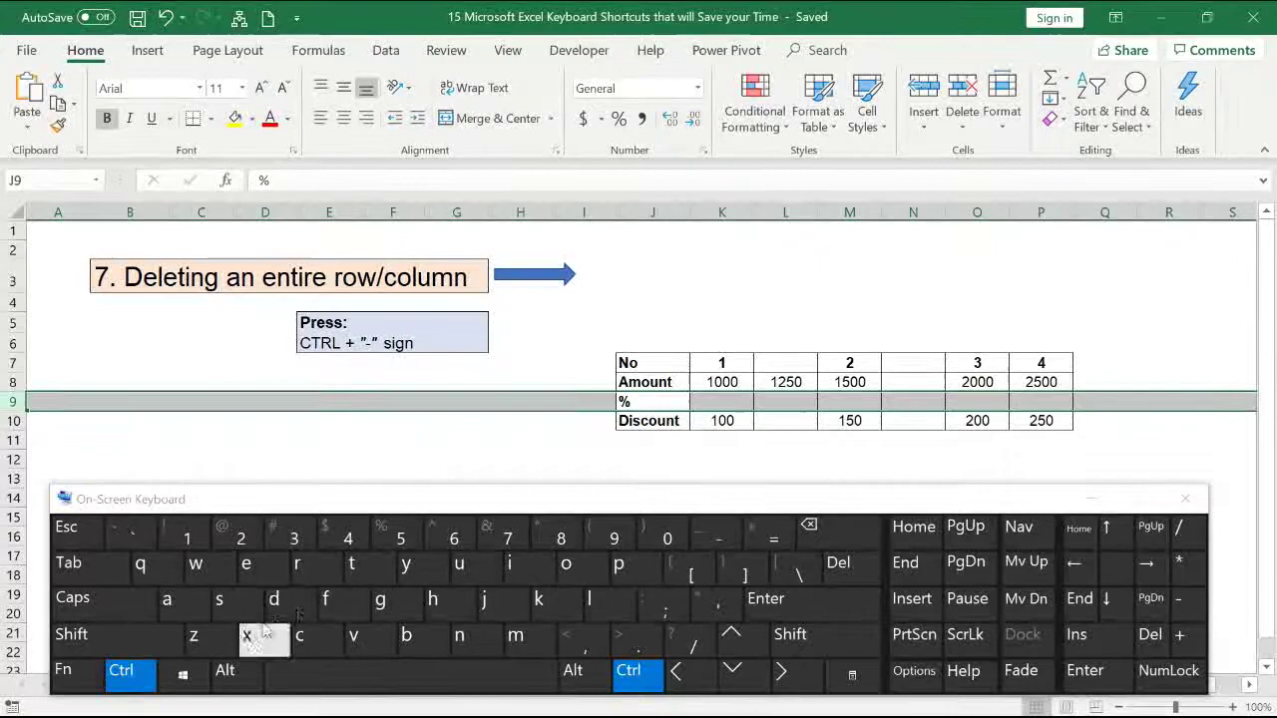
{"action": "left_click", "coordinate": [707, 538]}
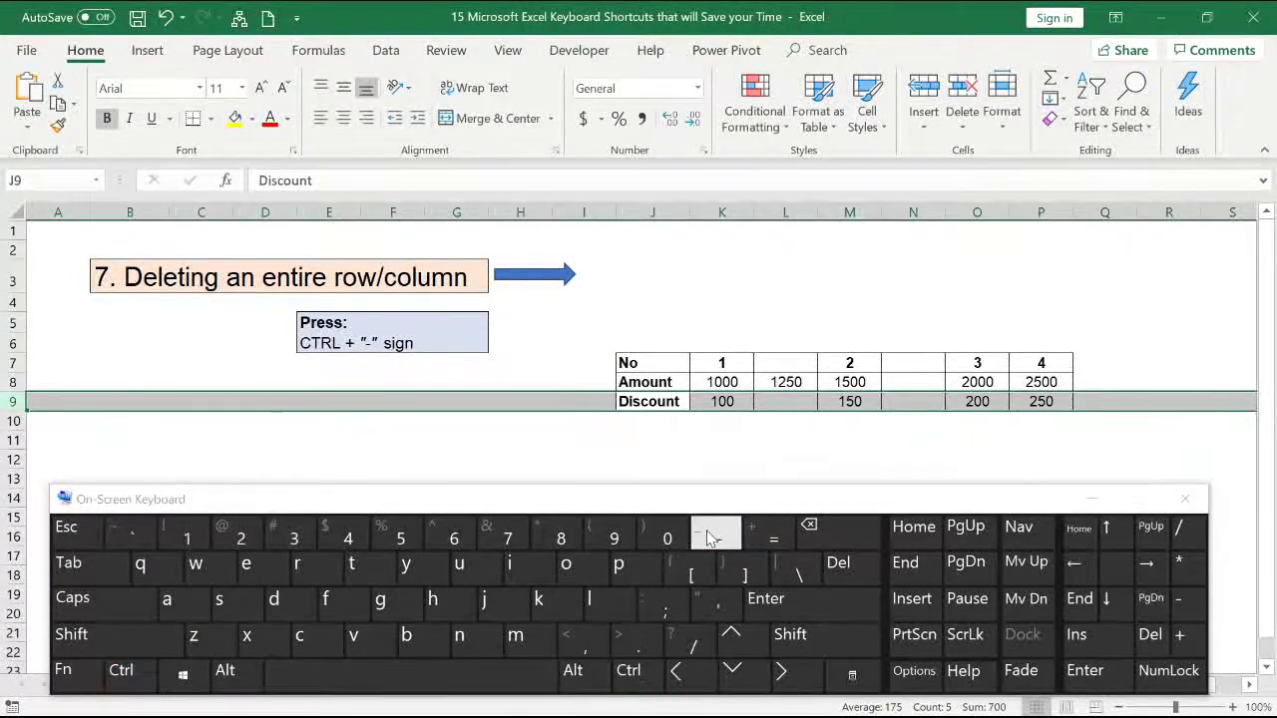
Select the entire column L, the one with amount 1250, and delete it
{"action": "left_click", "coordinate": [760, 427]}
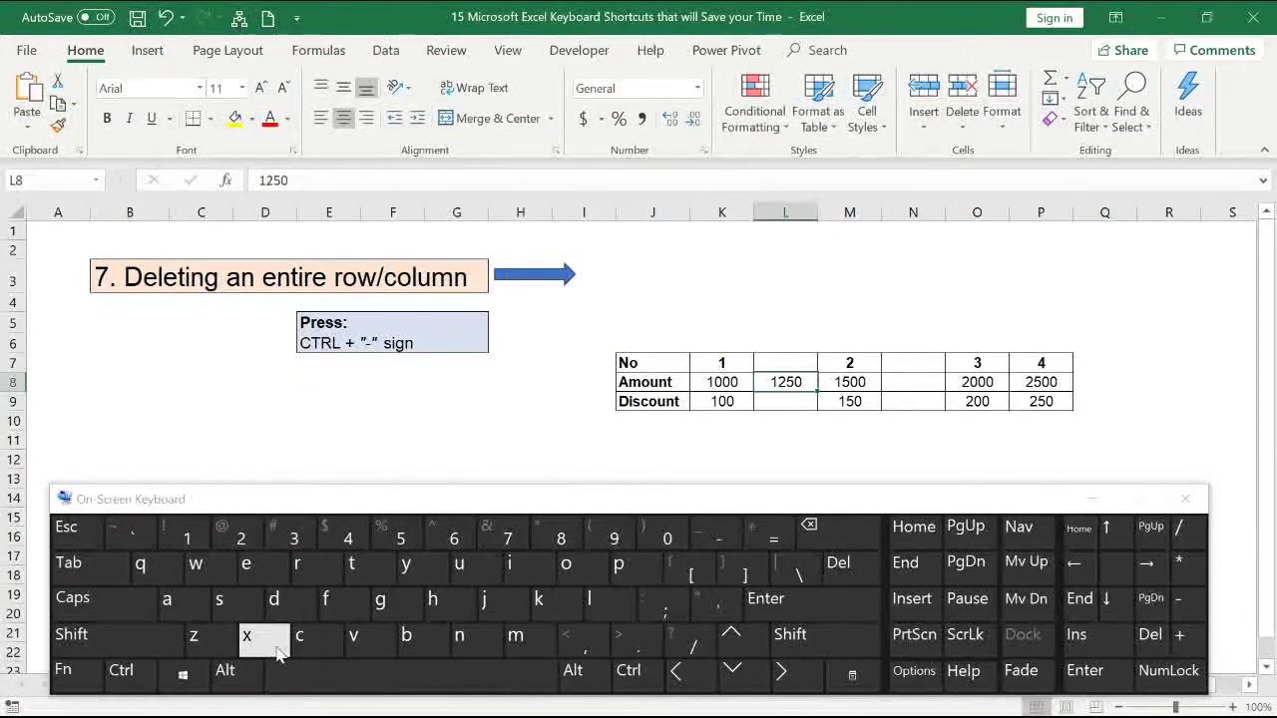
{"action": "left_click", "coordinate": [146, 674]}
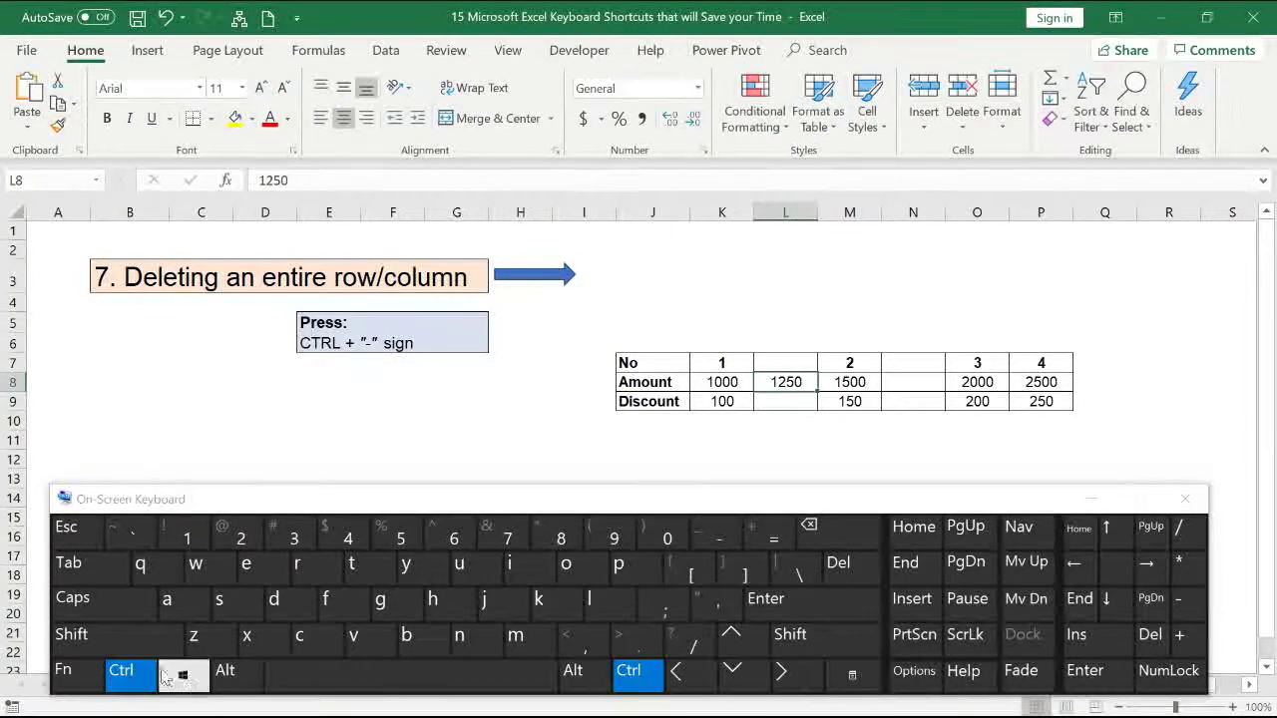
{"action": "left_click", "coordinate": [312, 686]}
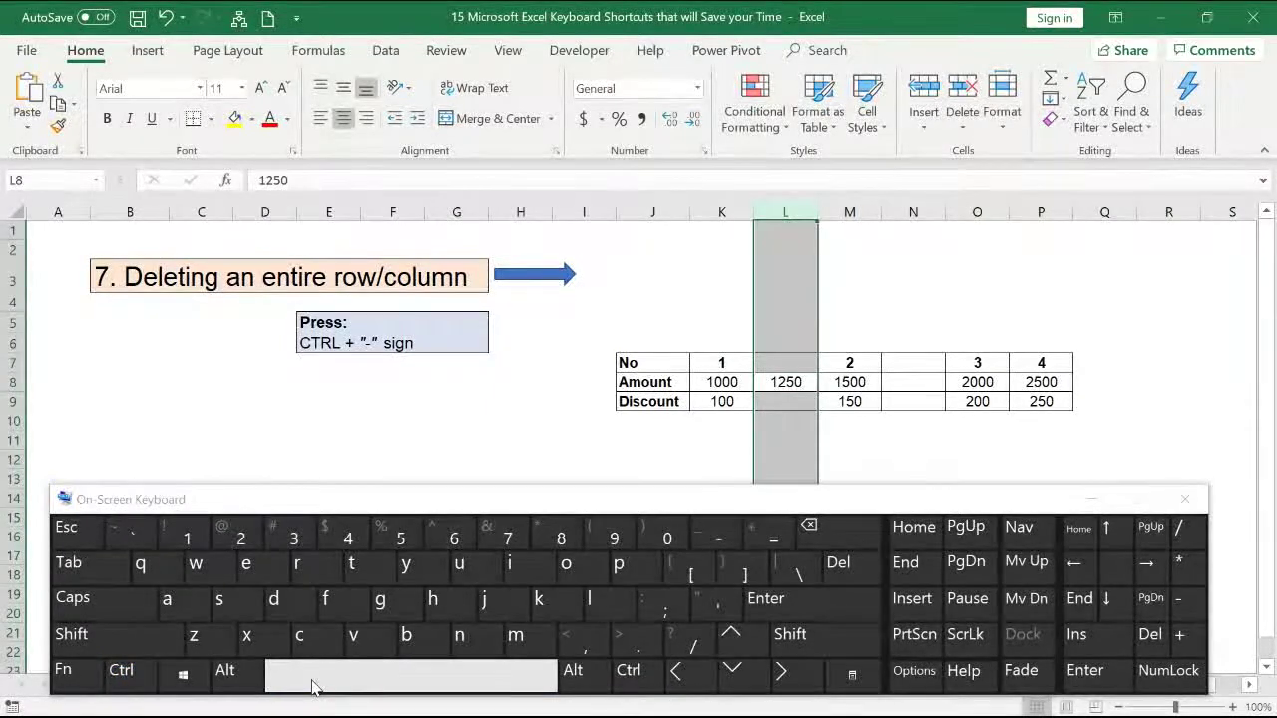
{"action": "left_click", "coordinate": [121, 678]}
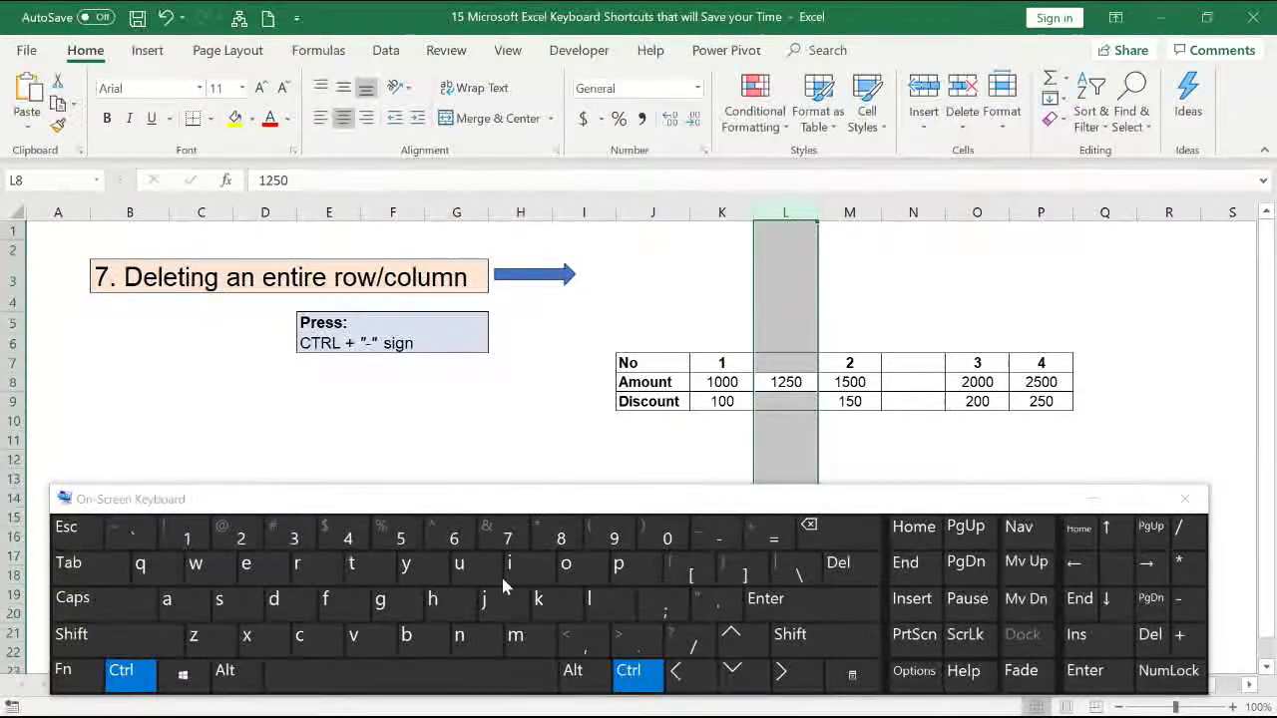
{"action": "left_click", "coordinate": [708, 539]}
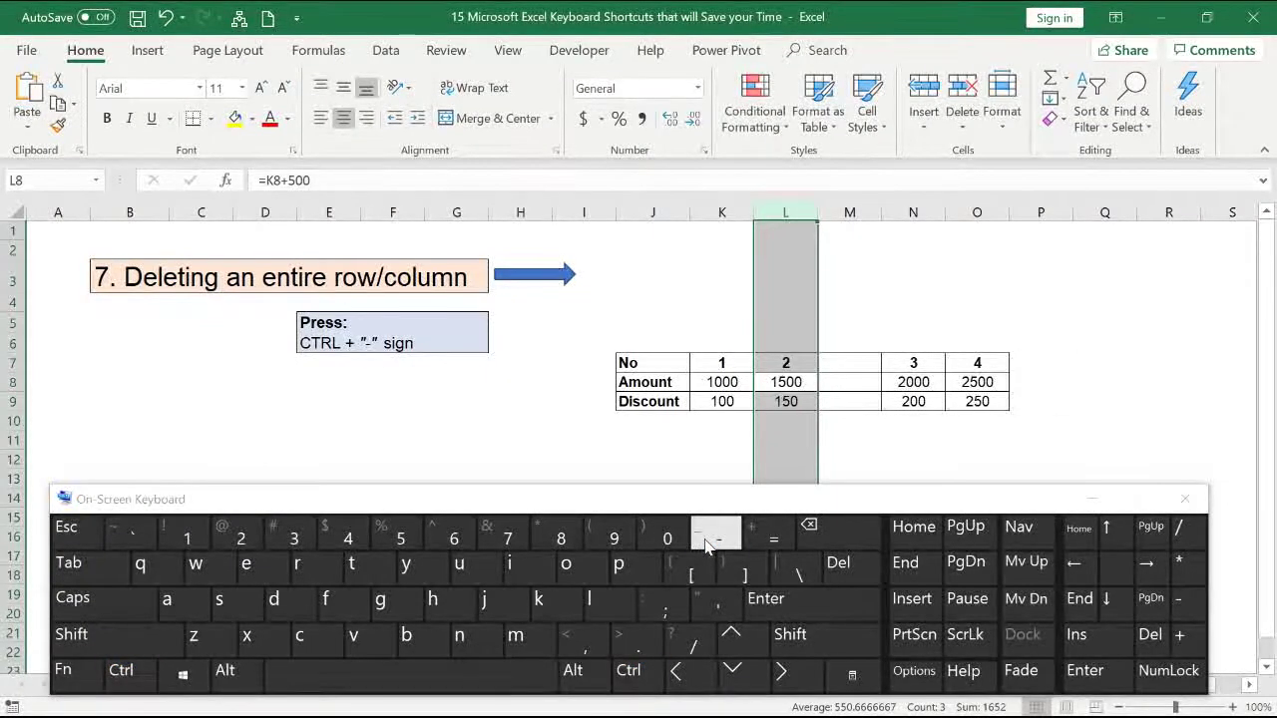
Delete the blank column between No 2 and No 3 from cell M9 using the Entire column delete option
{"action": "left_click", "coordinate": [836, 402]}
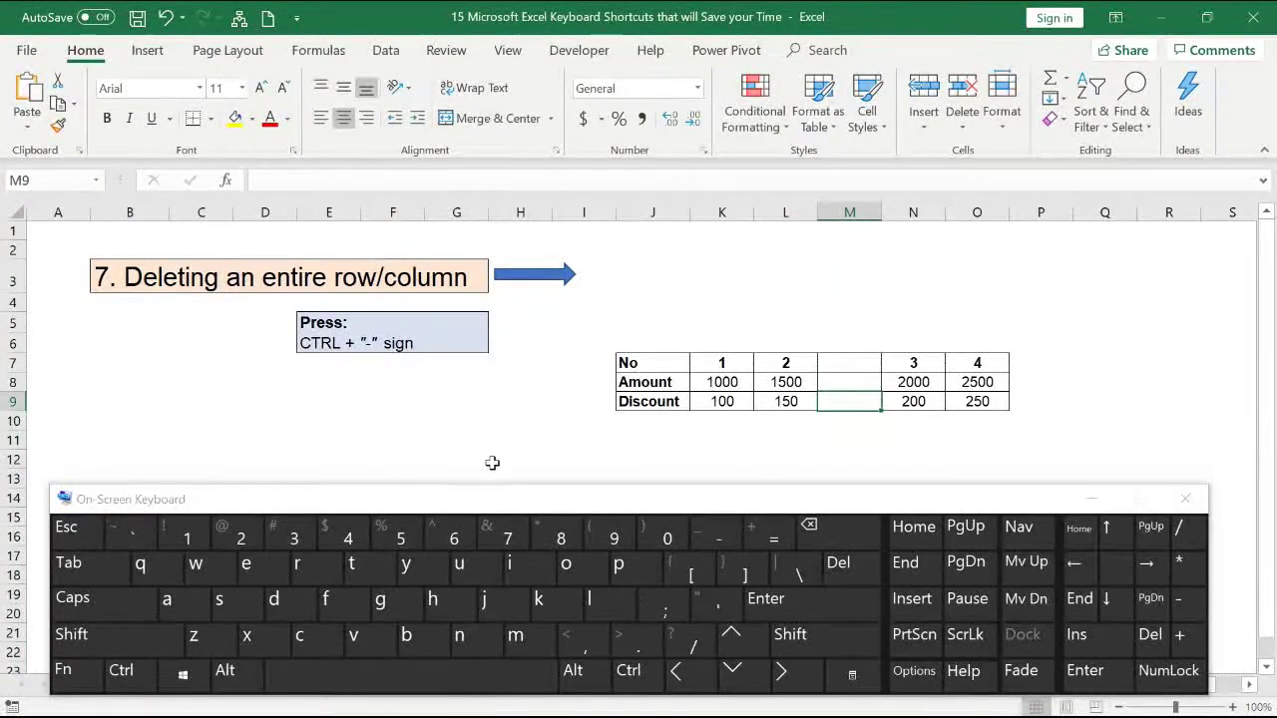
{"action": "left_click", "coordinate": [146, 677]}
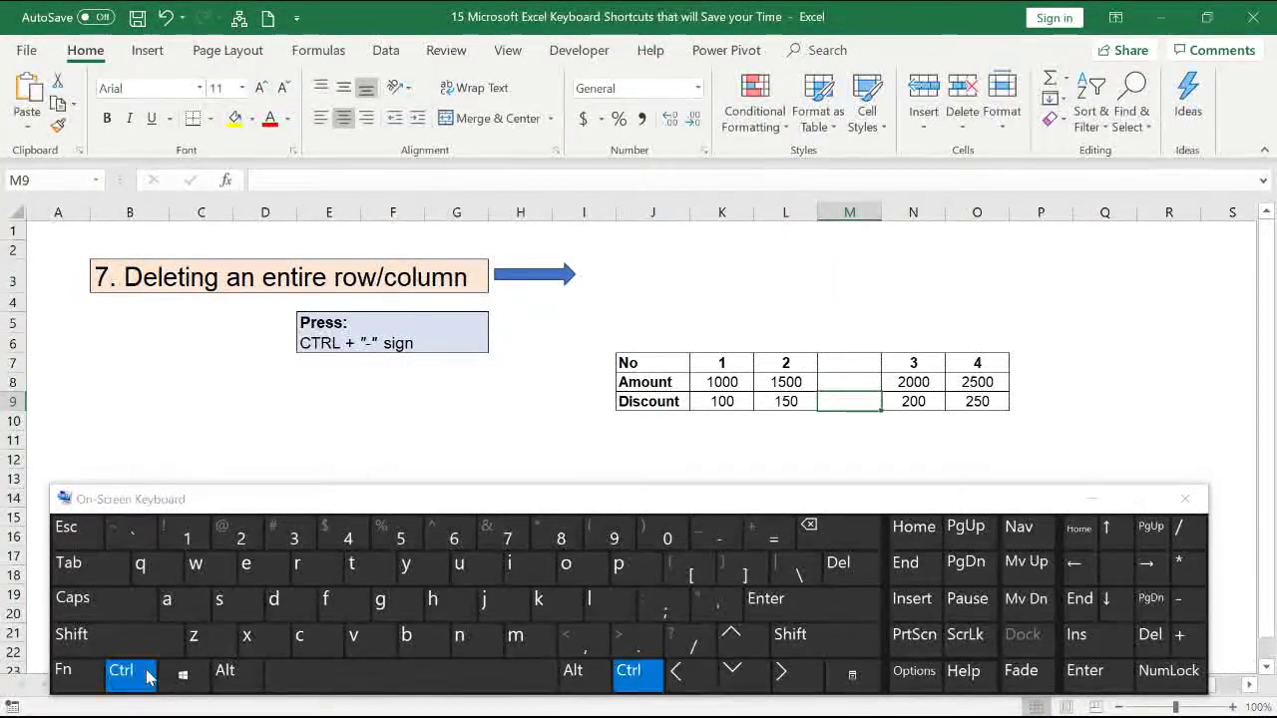
{"action": "left_click", "coordinate": [710, 537]}
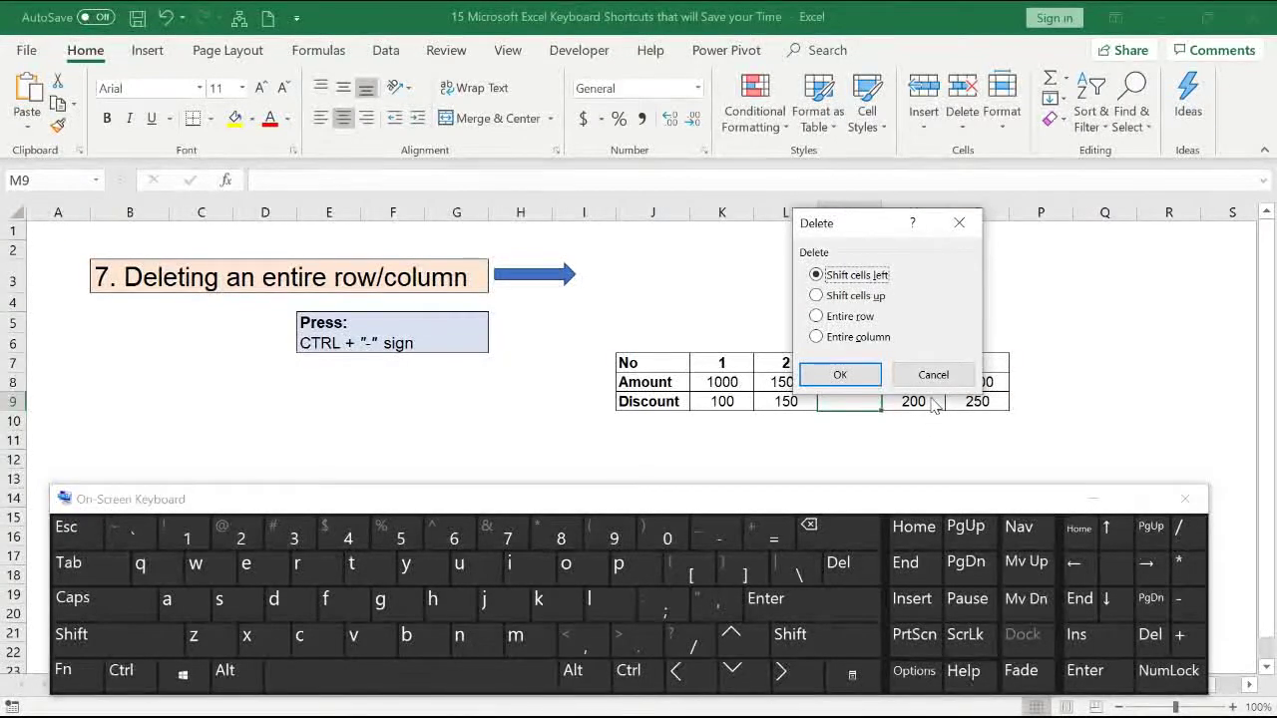
{"action": "left_click", "coordinate": [849, 337]}
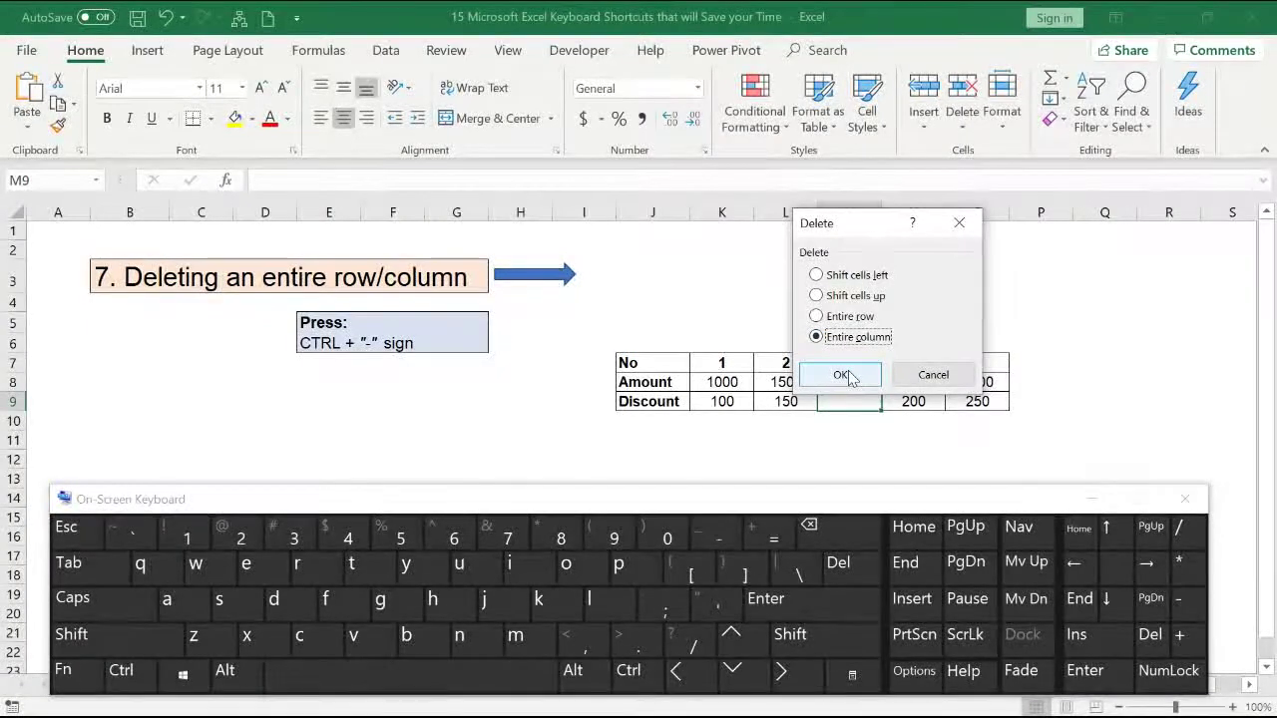
{"action": "left_click", "coordinate": [844, 375]}
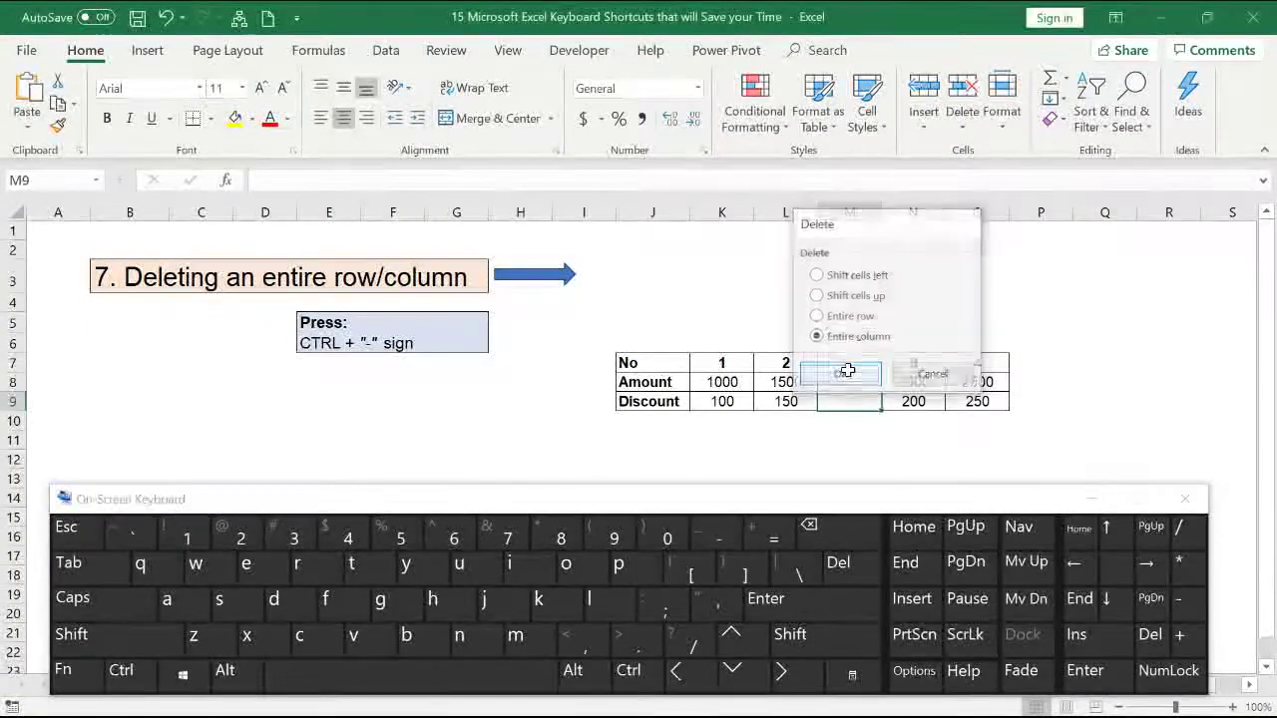
{"action": "left_click", "coordinate": [629, 343]}
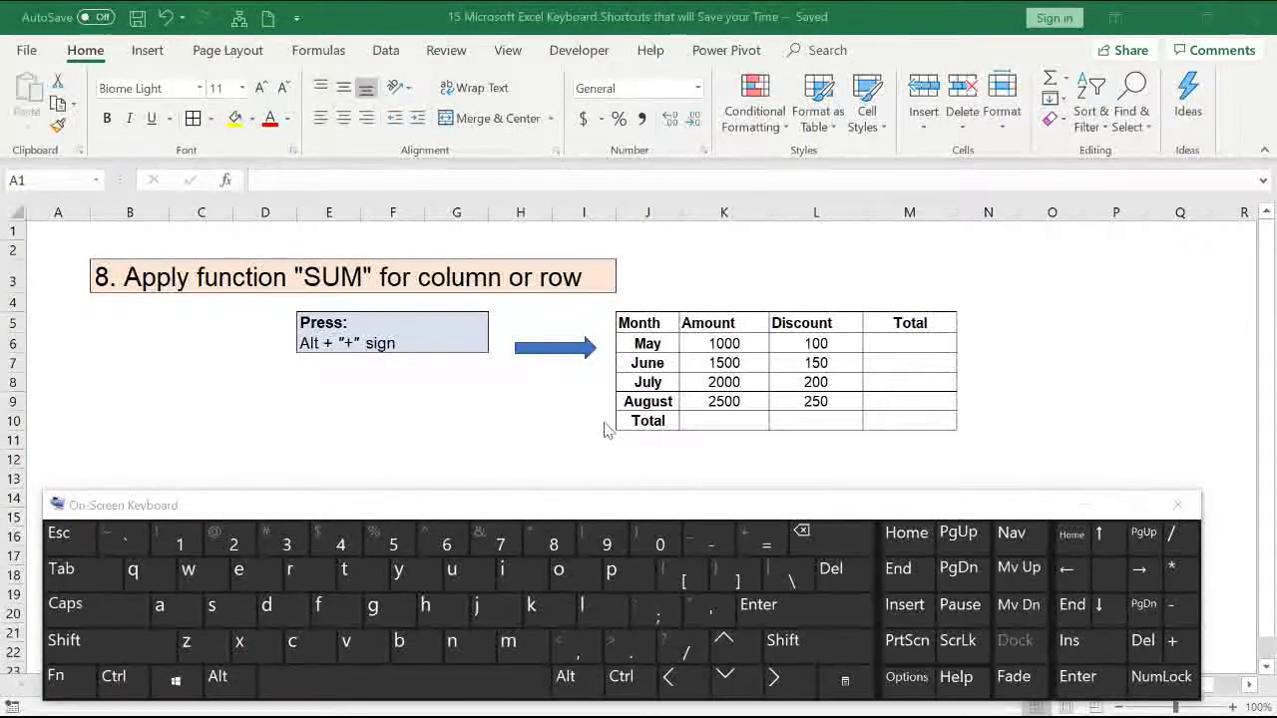
Total the Amount column in cell K10 with AutoSum, =SUM(K6:K9)
{"action": "left_click", "coordinate": [728, 420]}
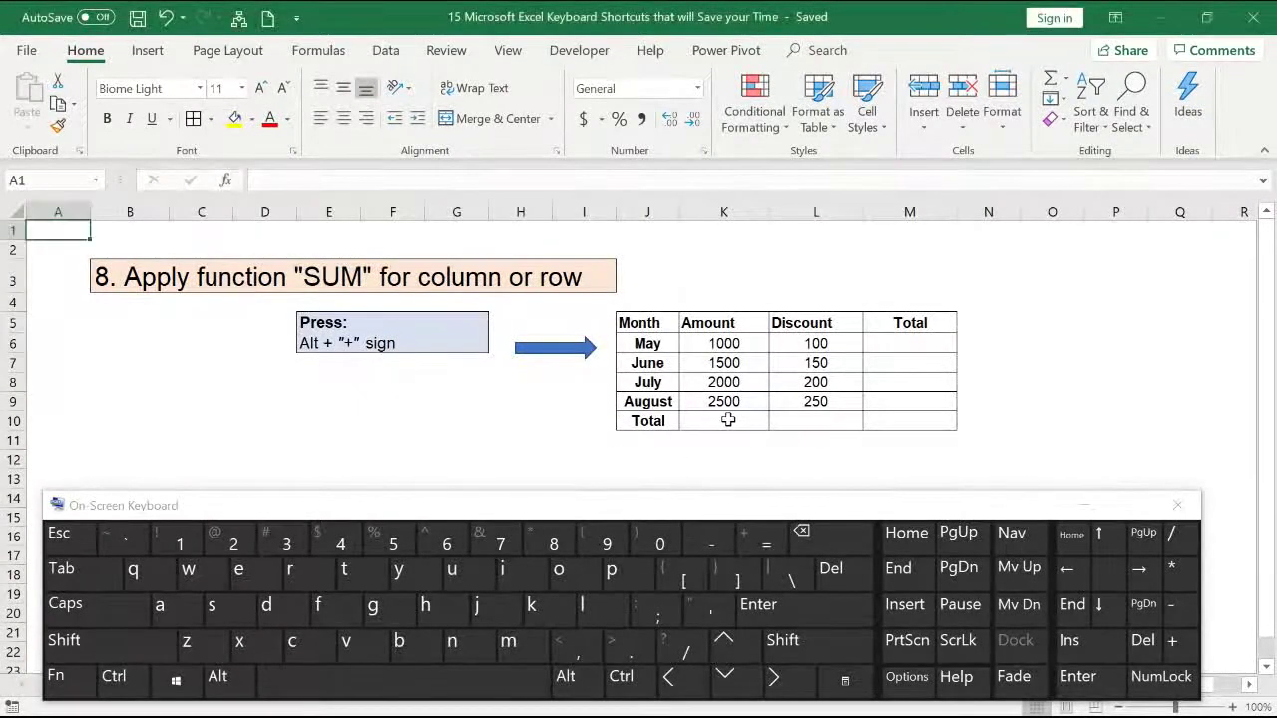
{"action": "left_click", "coordinate": [725, 421]}
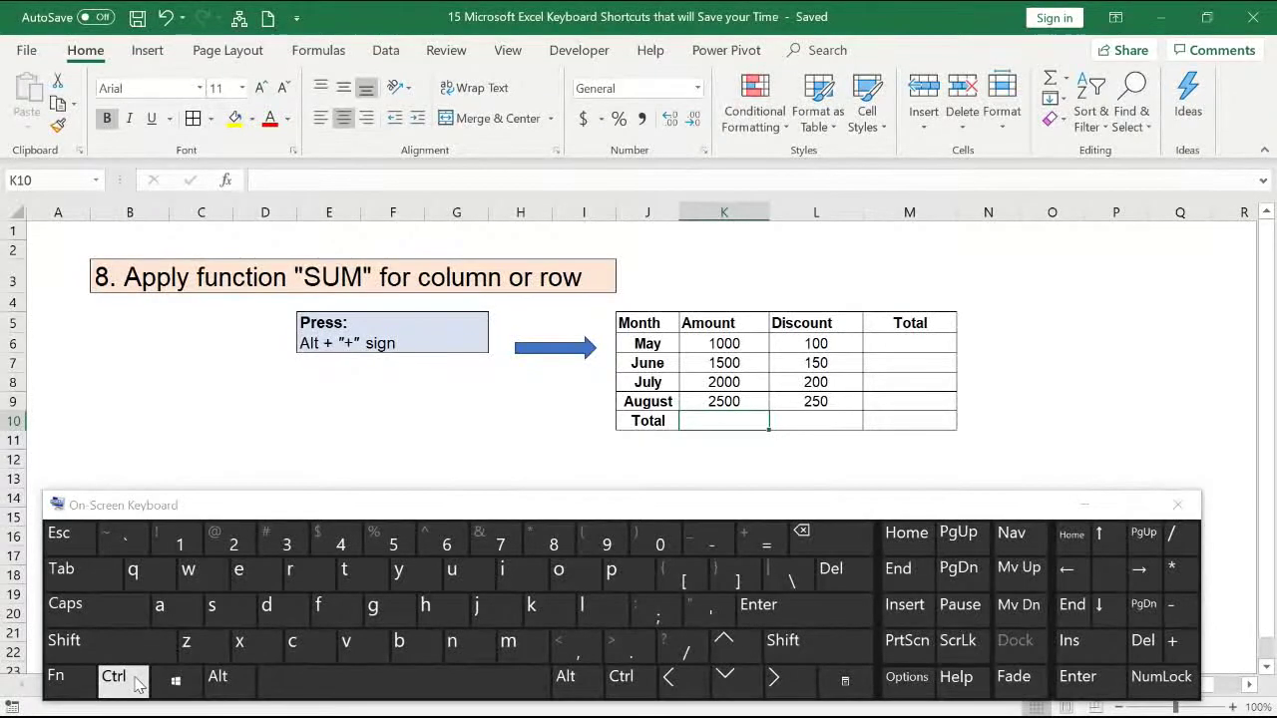
{"action": "left_click", "coordinate": [221, 677]}
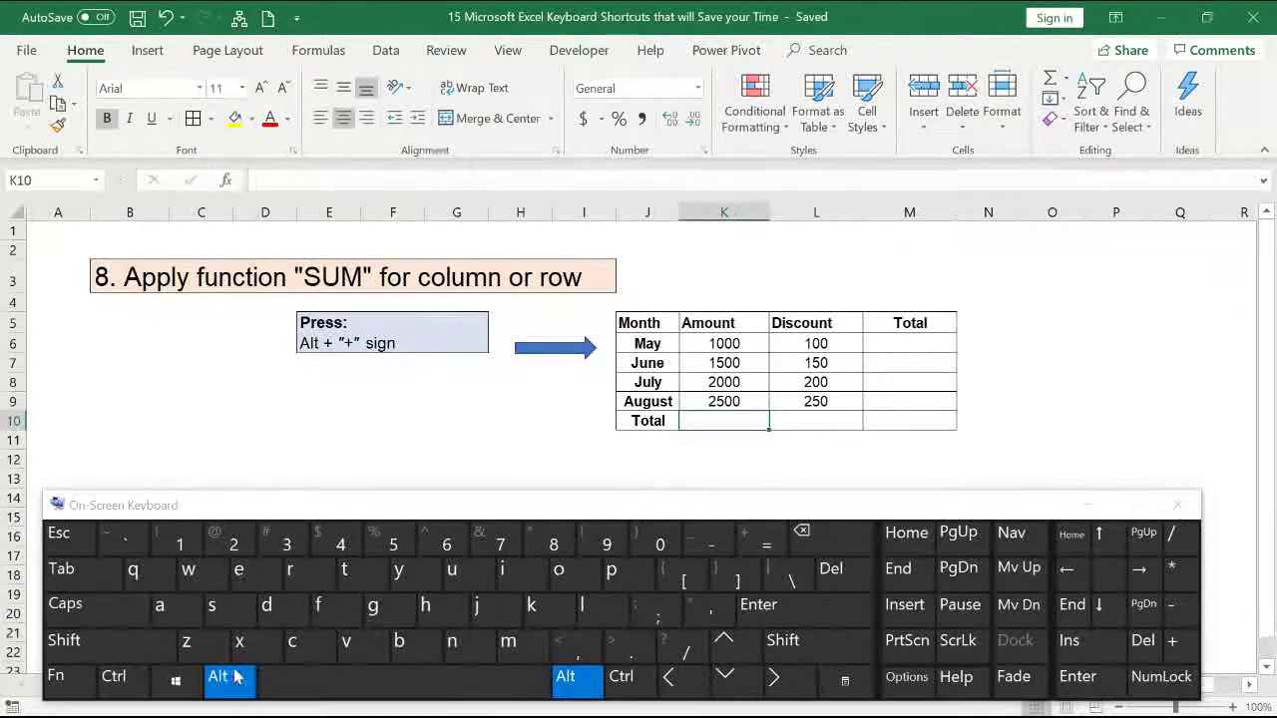
{"action": "left_click", "coordinate": [761, 544]}
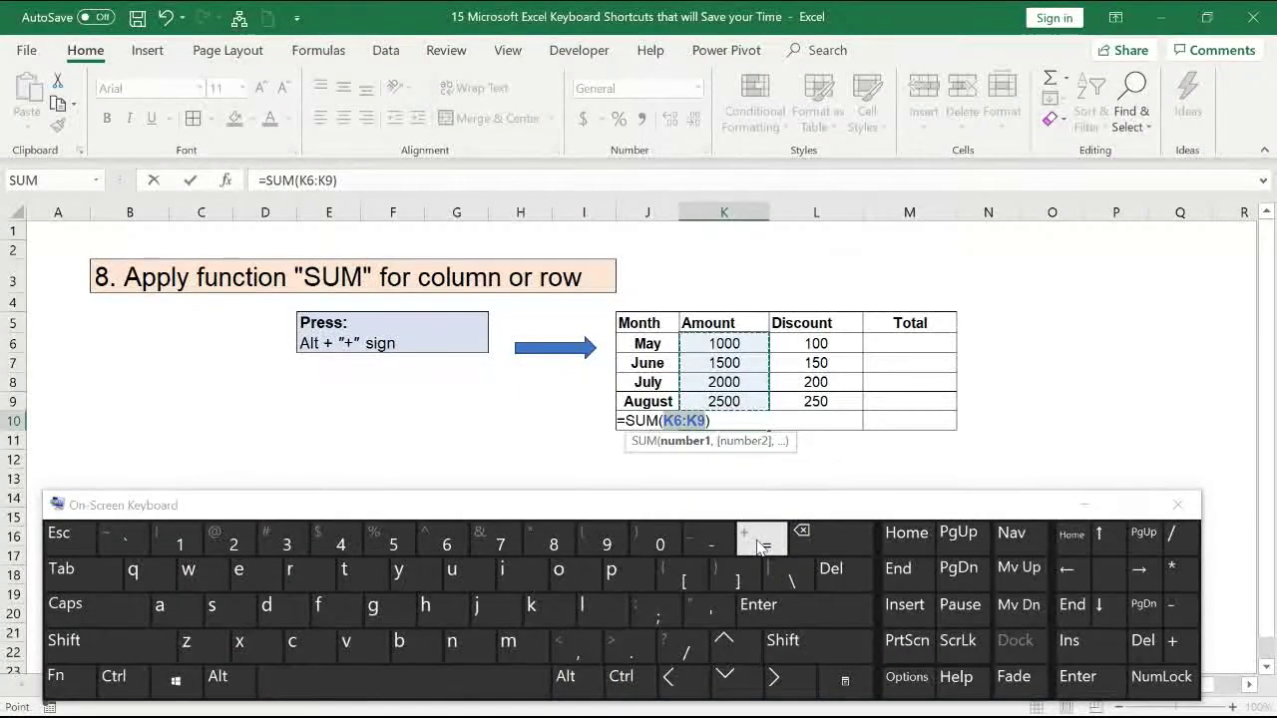
{"action": "key", "text": "Return"}
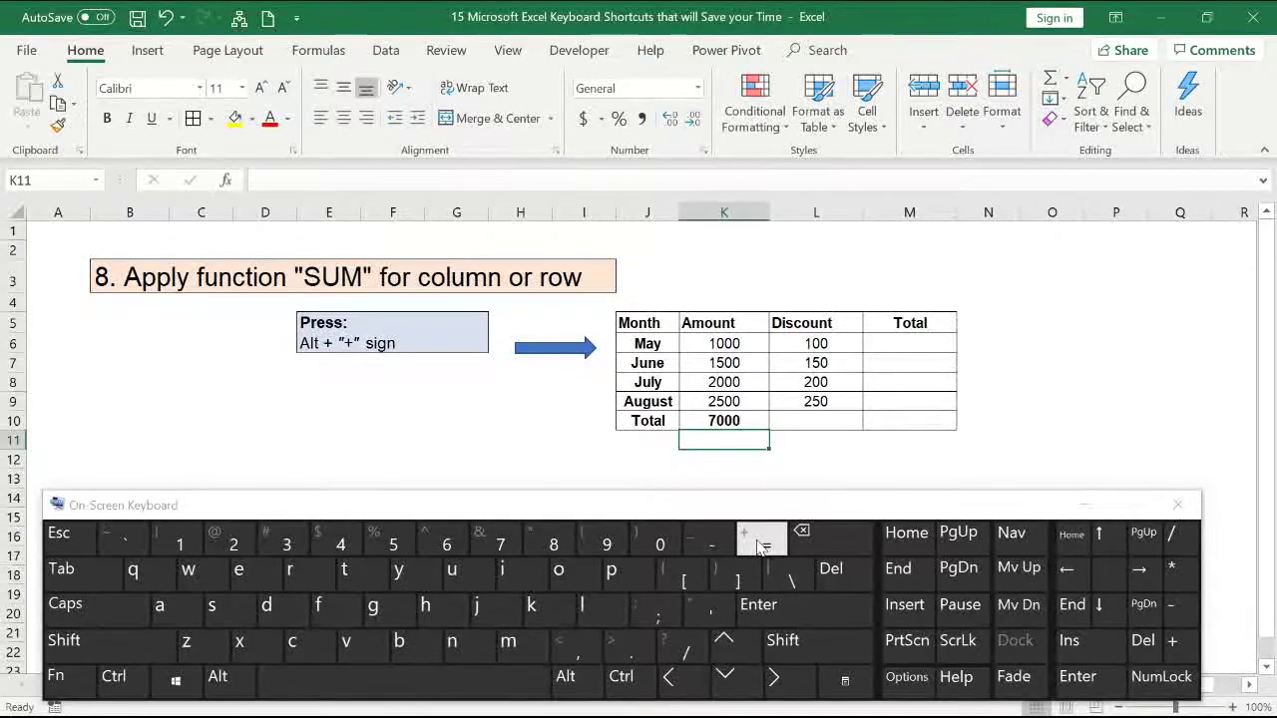
Total the May and June rows in cells M6 and M7 with AutoSum, =SUM(K6:L6) and =SUM(K7:L7)
{"action": "left_click", "coordinate": [892, 345]}
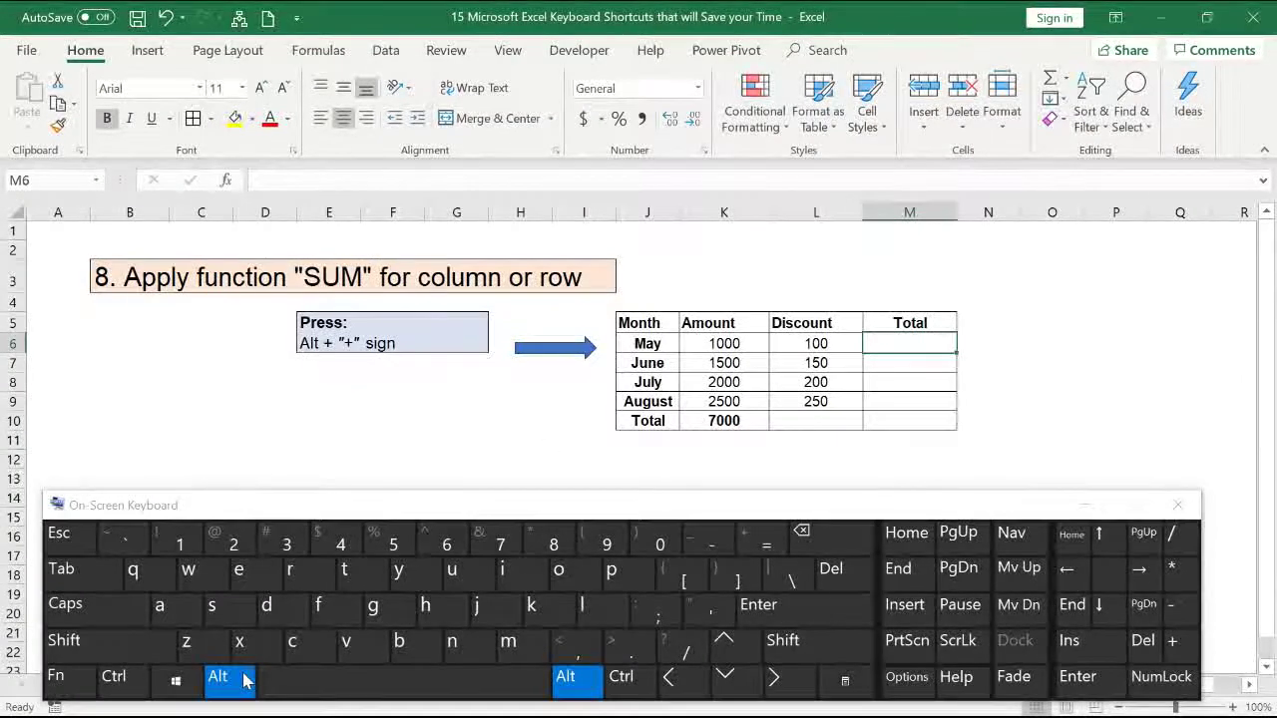
{"action": "left_click", "coordinate": [764, 547]}
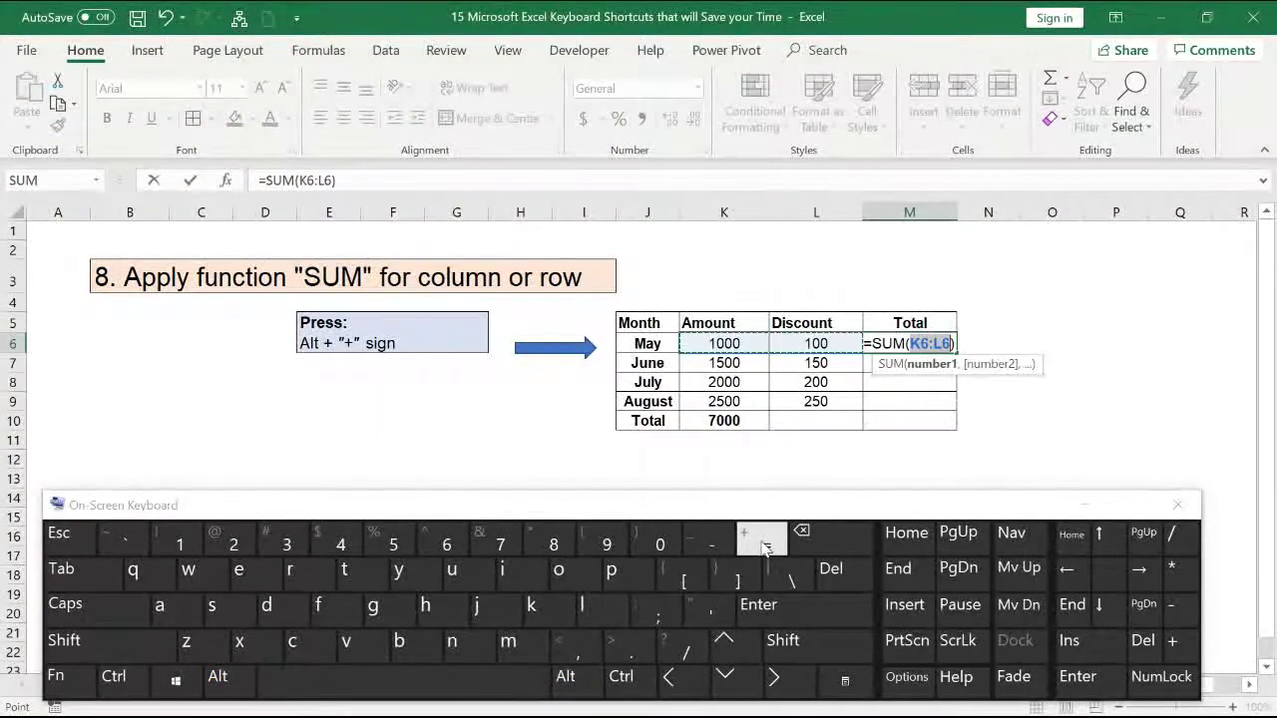
{"action": "key", "text": "Return"}
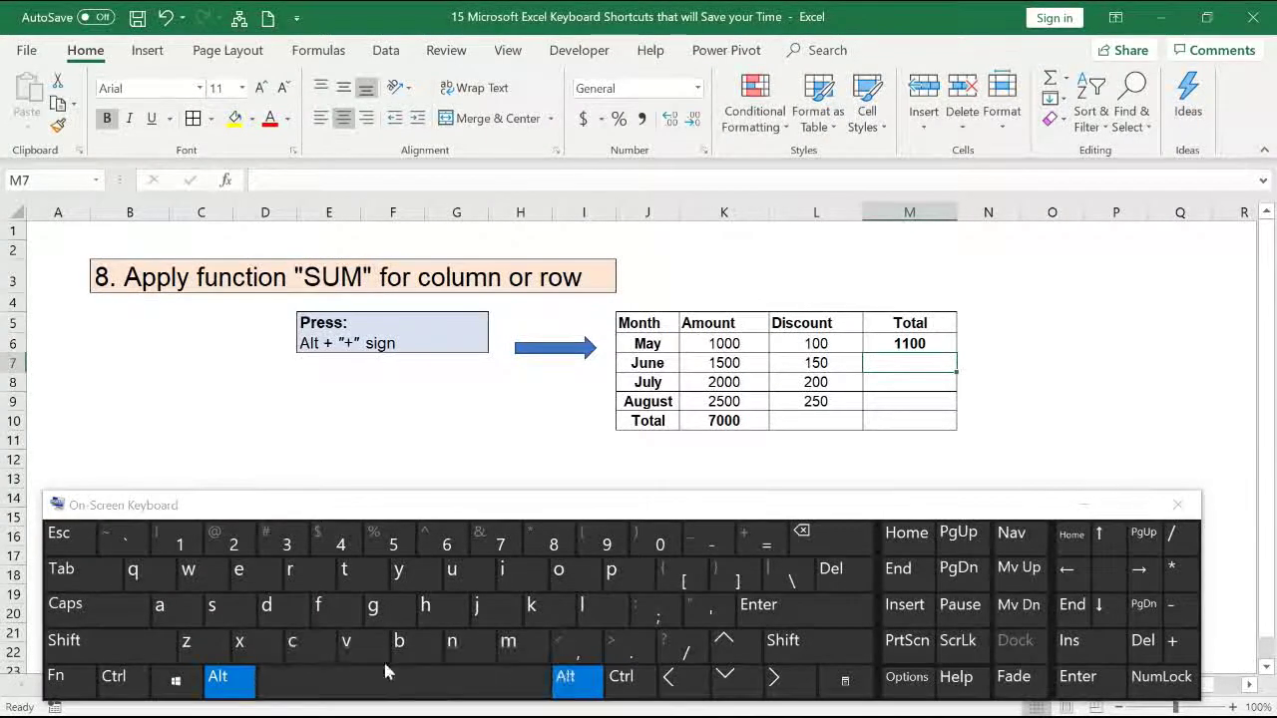
{"action": "left_click", "coordinate": [760, 547]}
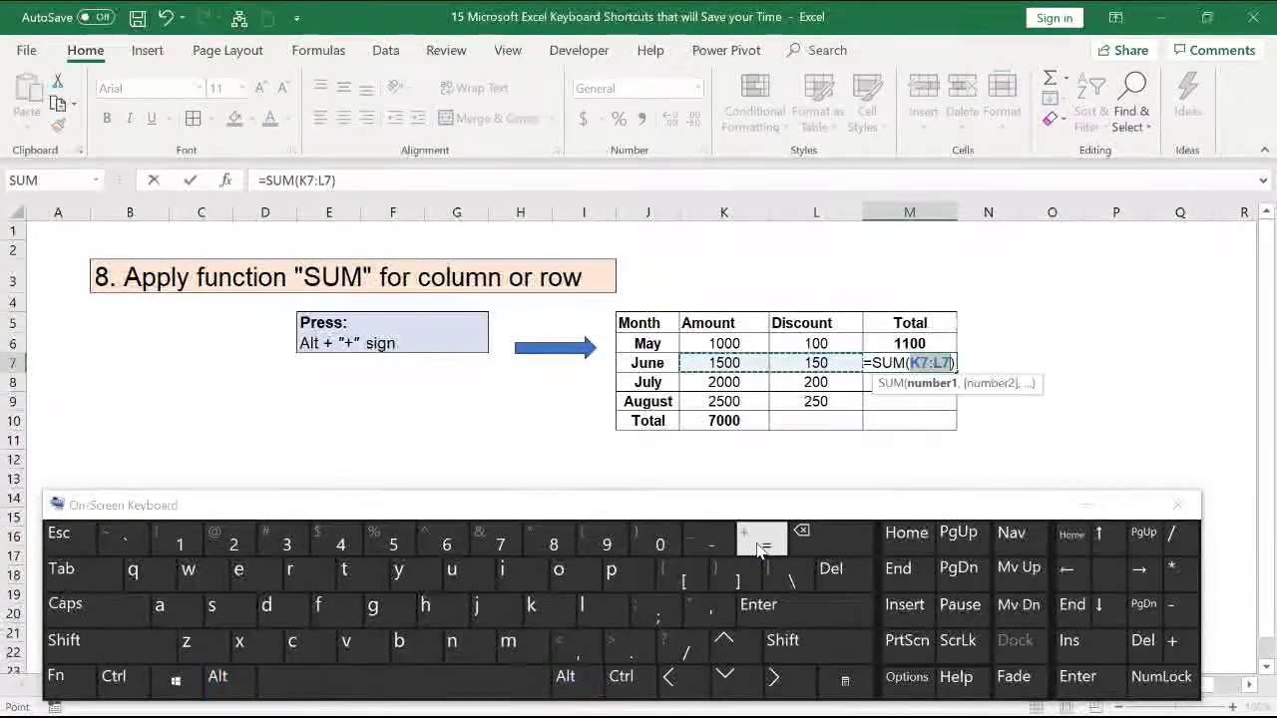
{"action": "left_click", "coordinate": [808, 607]}
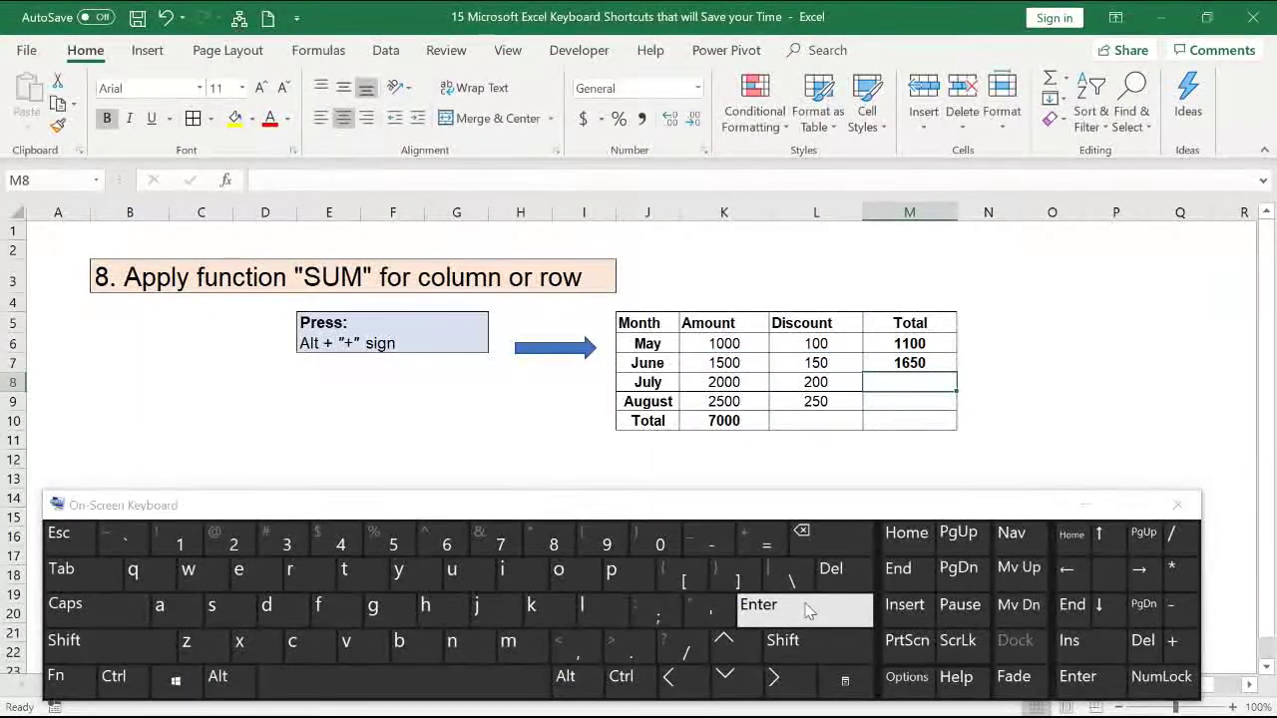
Fill the Amount total formula right into cell L10 to total the Discount column
{"action": "left_click", "coordinate": [813, 421]}
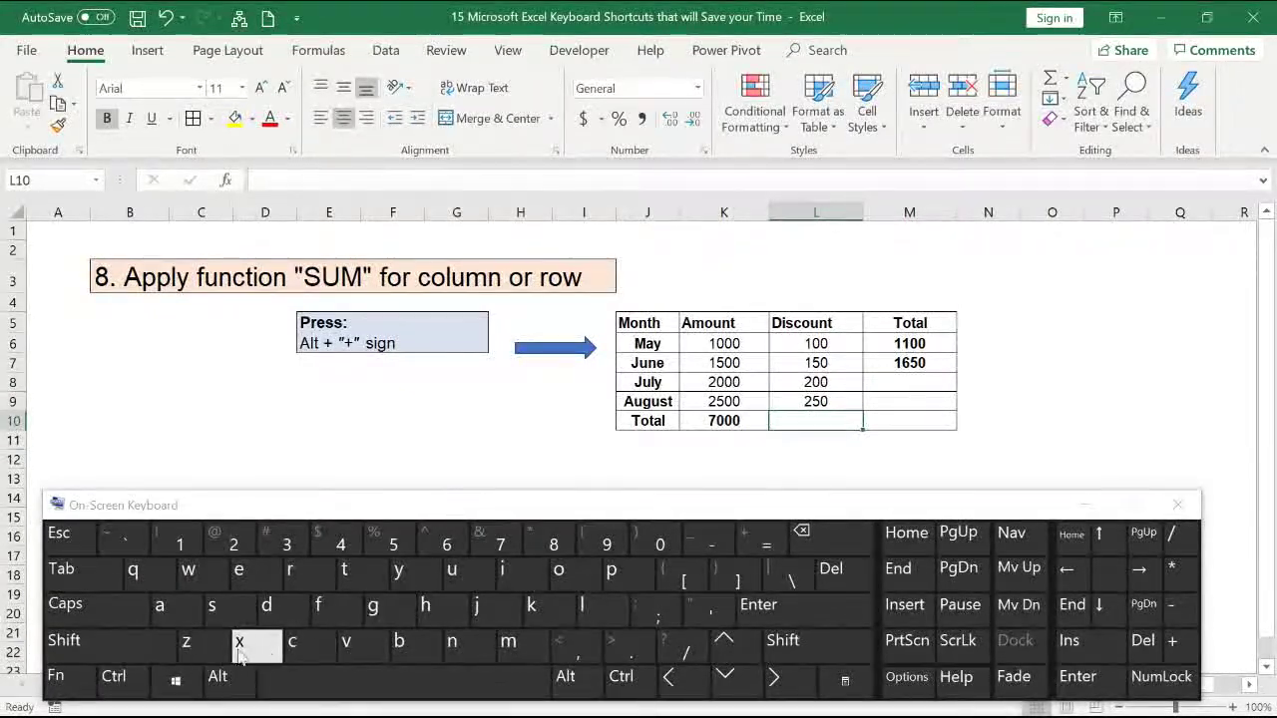
{"action": "left_click", "coordinate": [135, 681]}
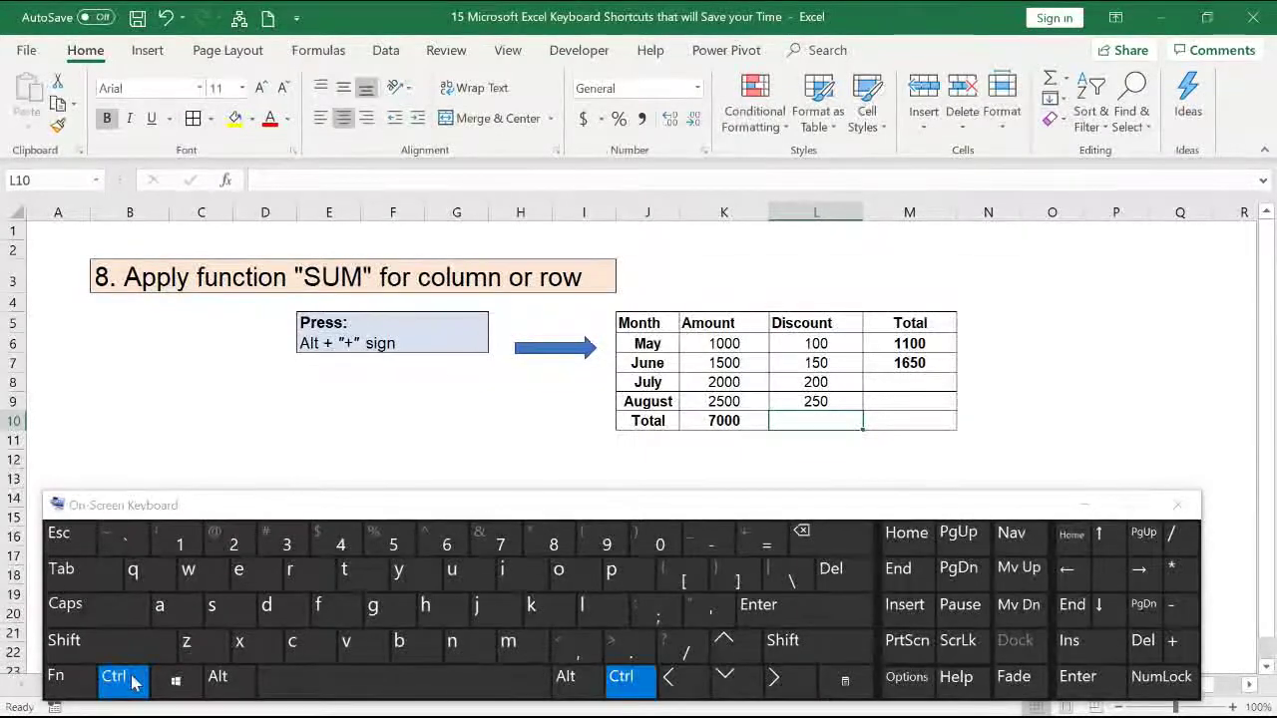
{"action": "left_click", "coordinate": [296, 585]}
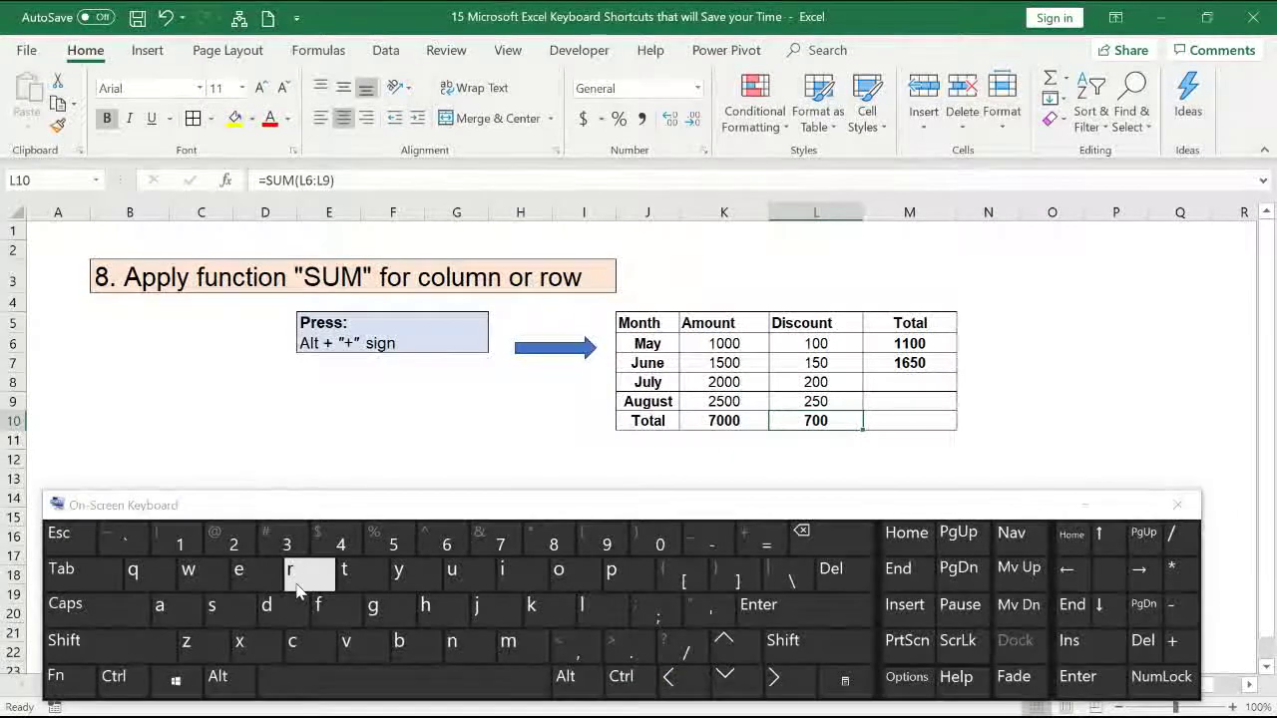
Fill the June total formula down into cell M8 to total the July row
{"action": "left_click", "coordinate": [928, 380]}
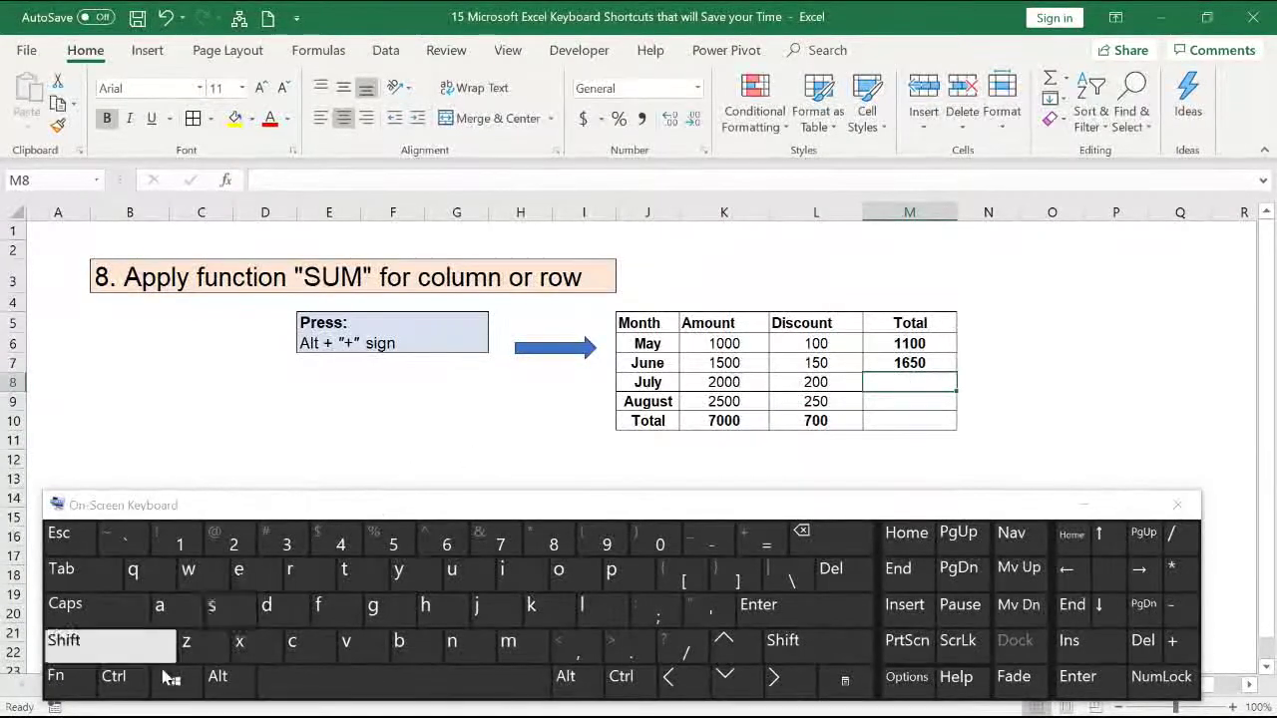
{"action": "left_click", "coordinate": [127, 678]}
{"action": "left_click", "coordinate": [136, 687]}
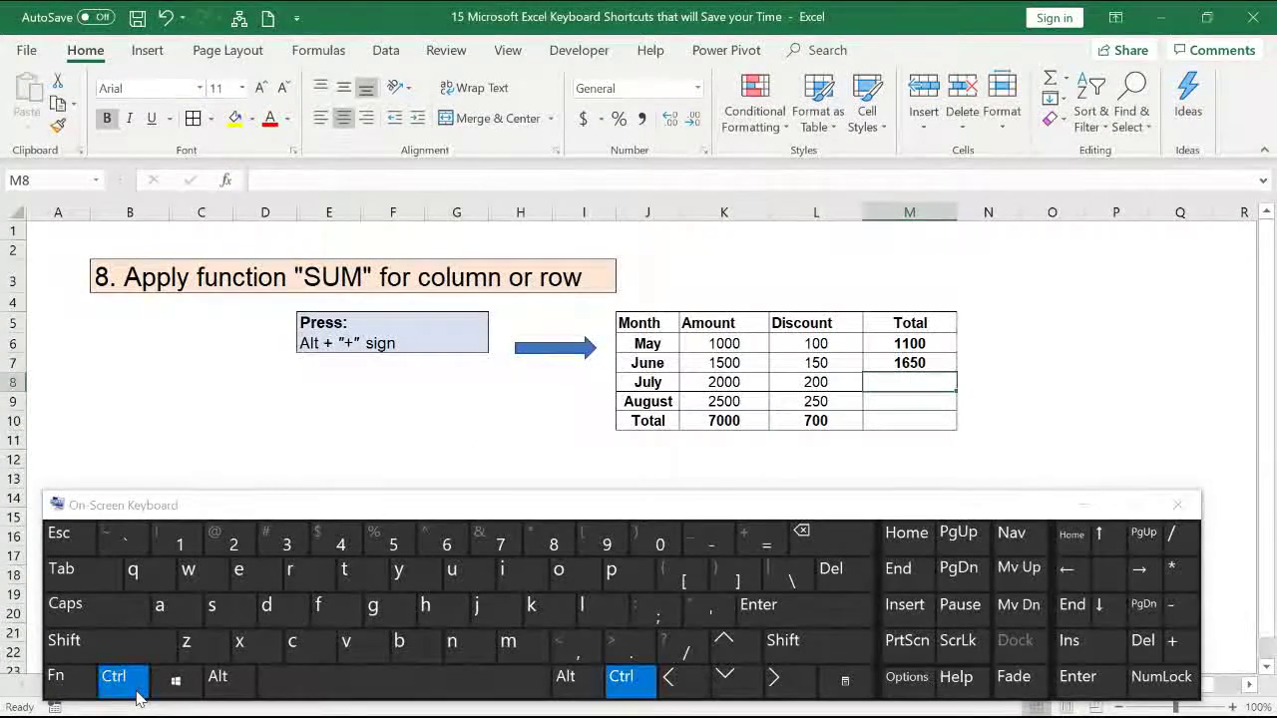
{"action": "left_click", "coordinate": [284, 618]}
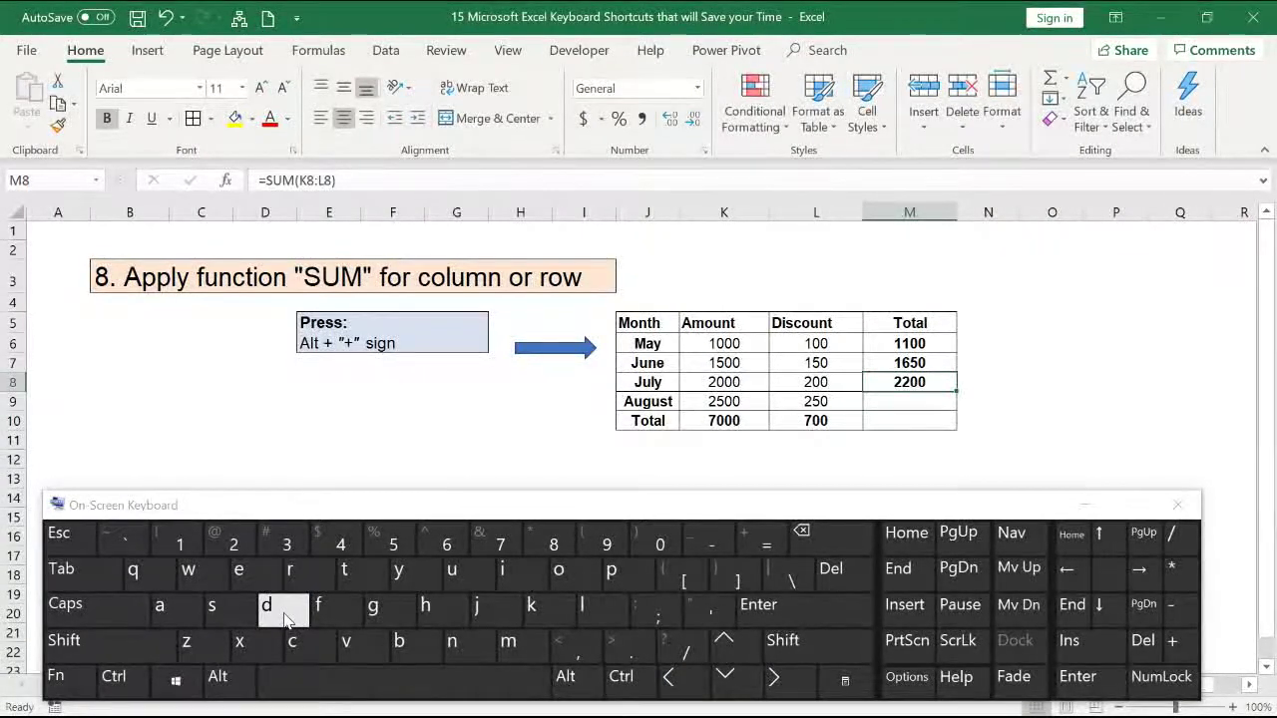
Fill the July total formula down through M9:M10 for the August and Total rows, then deselect the range
{"action": "left_click_drag", "start_coordinate": [940, 383], "coordinate": [935, 425]}
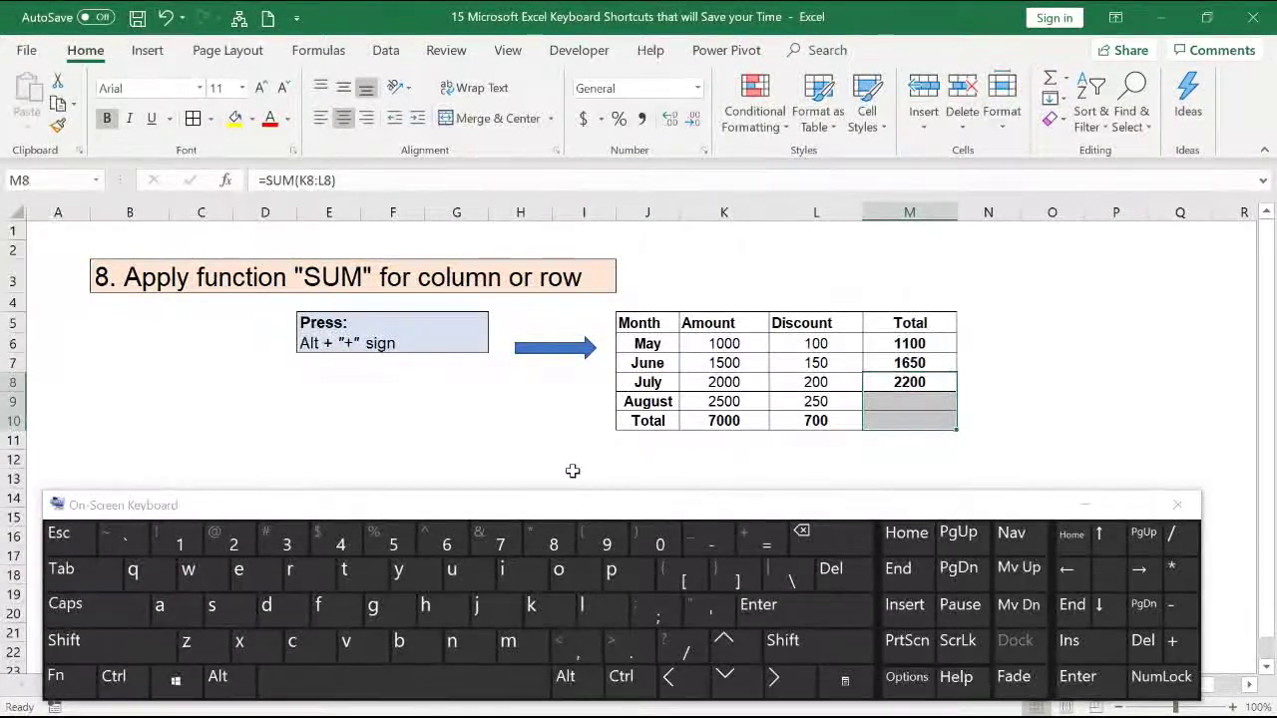
{"action": "left_click", "coordinate": [118, 676]}
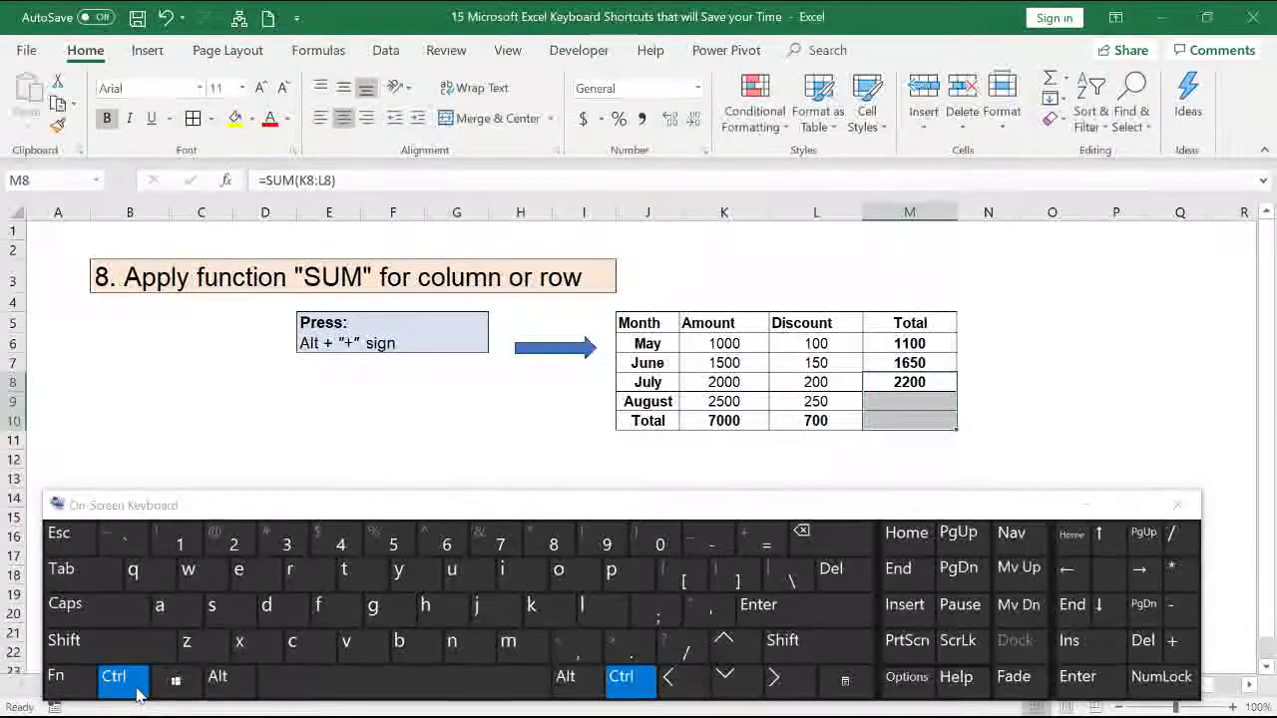
{"action": "left_click", "coordinate": [290, 621]}
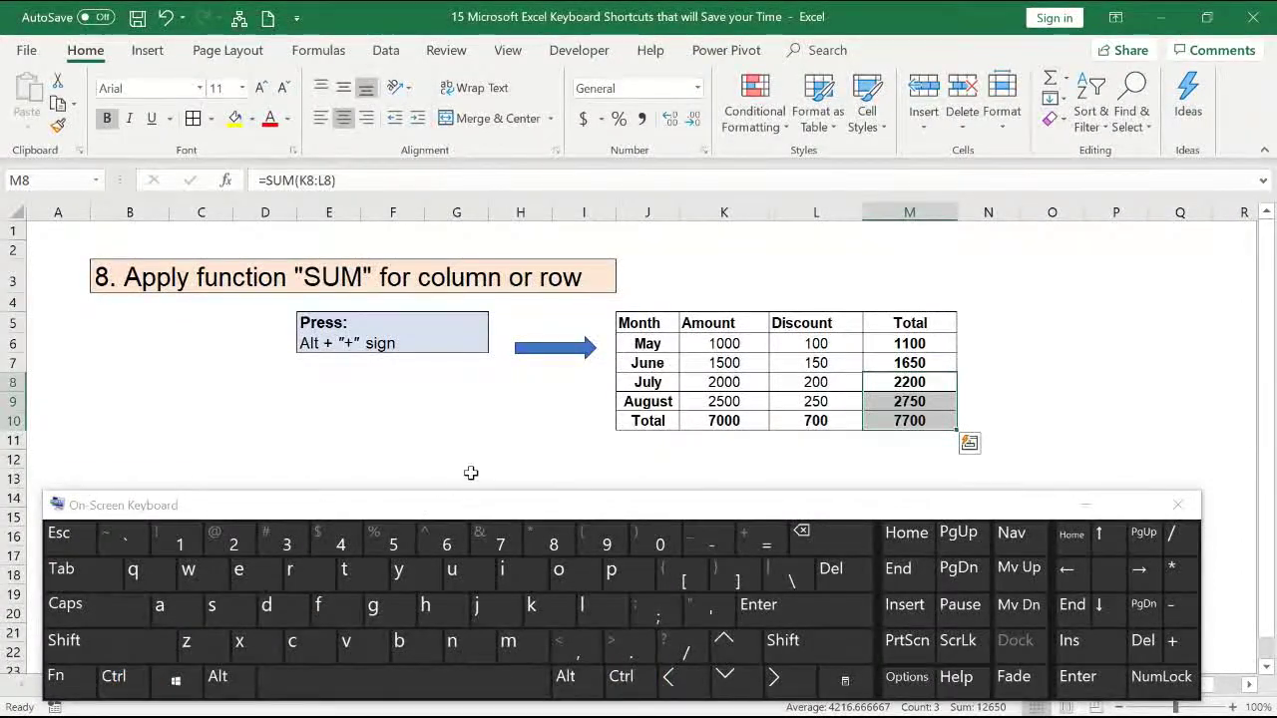
{"action": "left_click", "coordinate": [498, 455]}
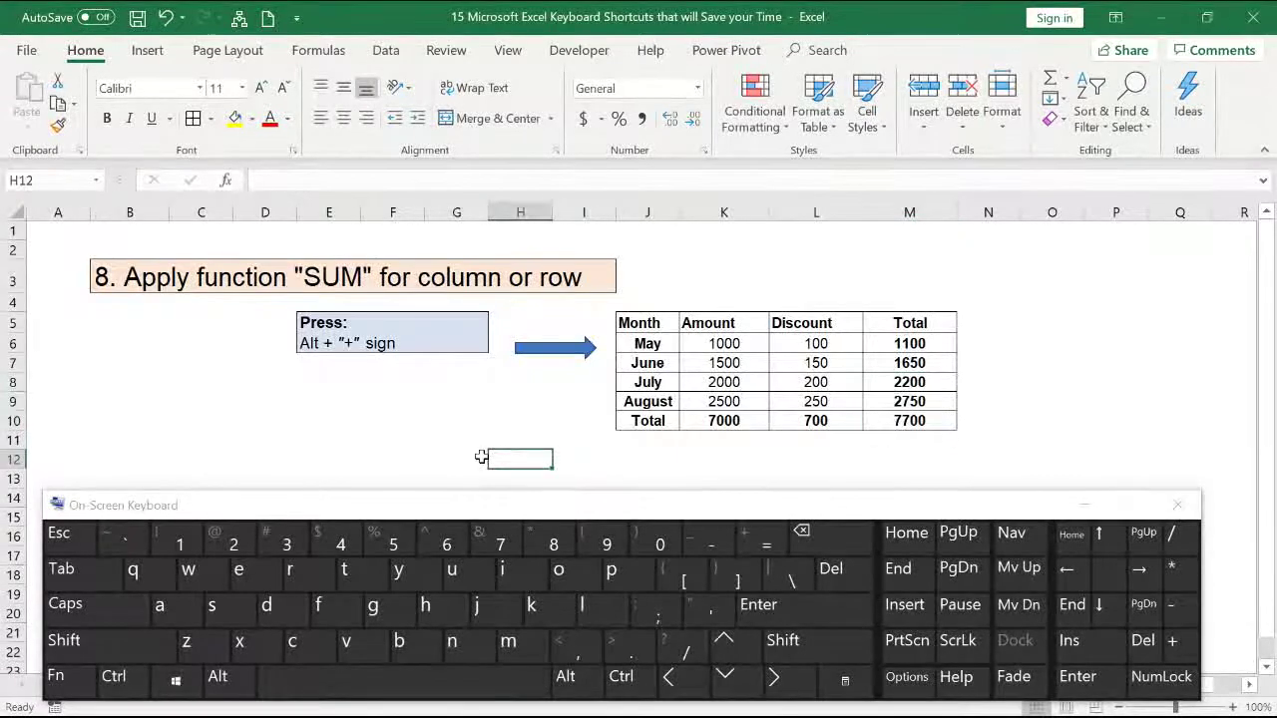
{"action": "left_click", "coordinate": [63, 232]}
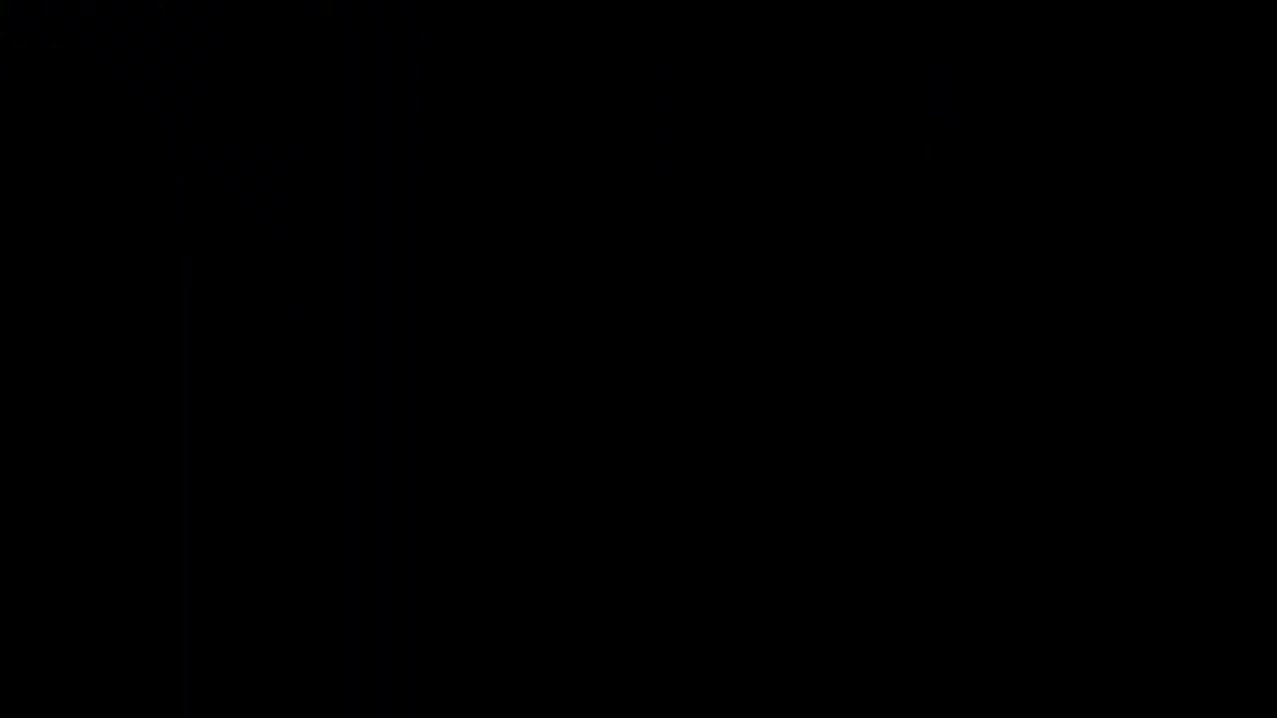